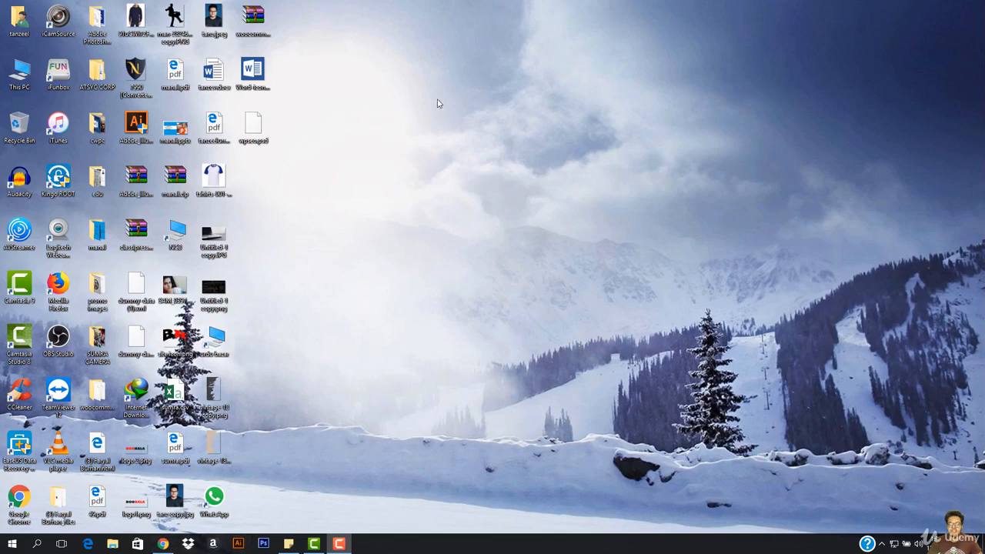
left_click_drag(398, 26, 466, 46)
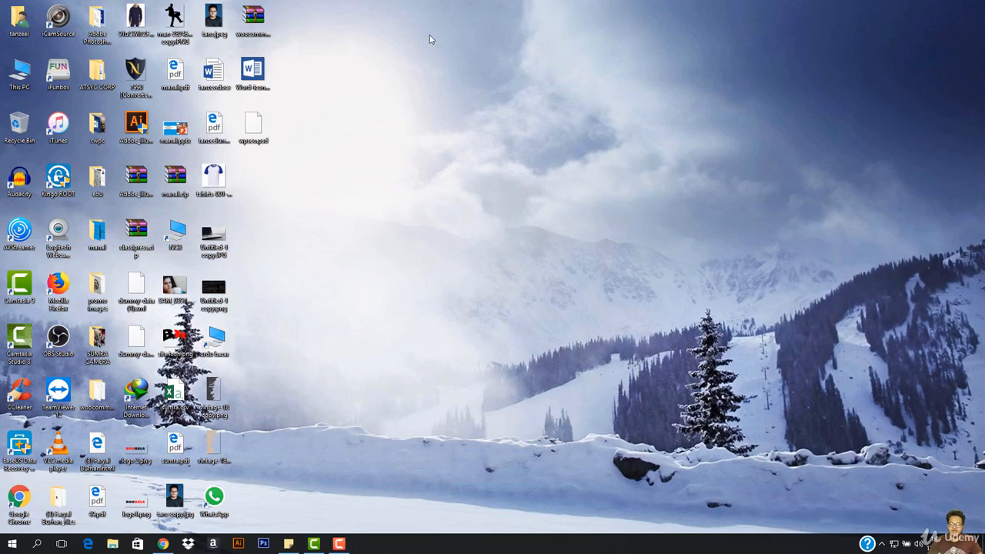
left_click_drag(410, 24, 475, 38)
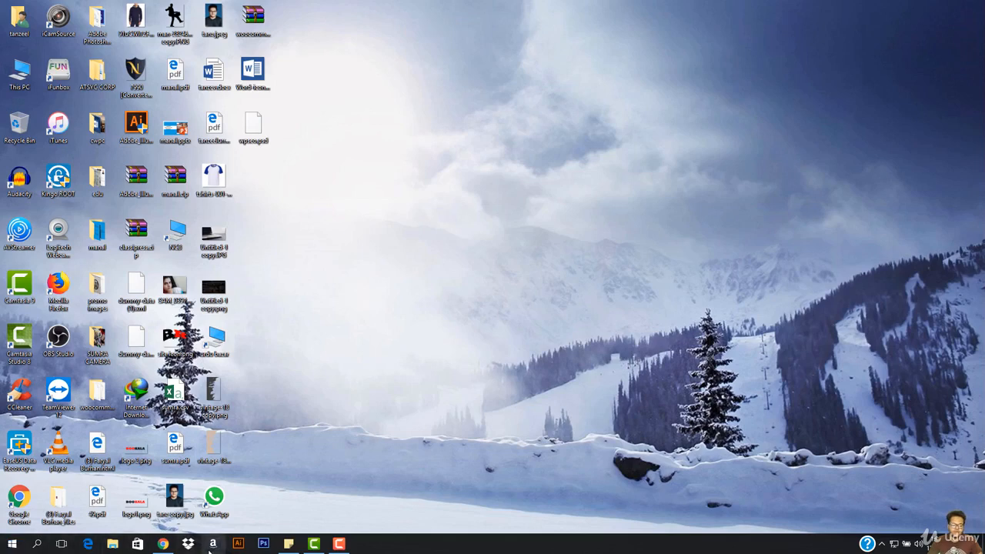
- Switch to Chrome, open a new blank tab and close the ClassiPress Settings page
mouse_move(162, 548)
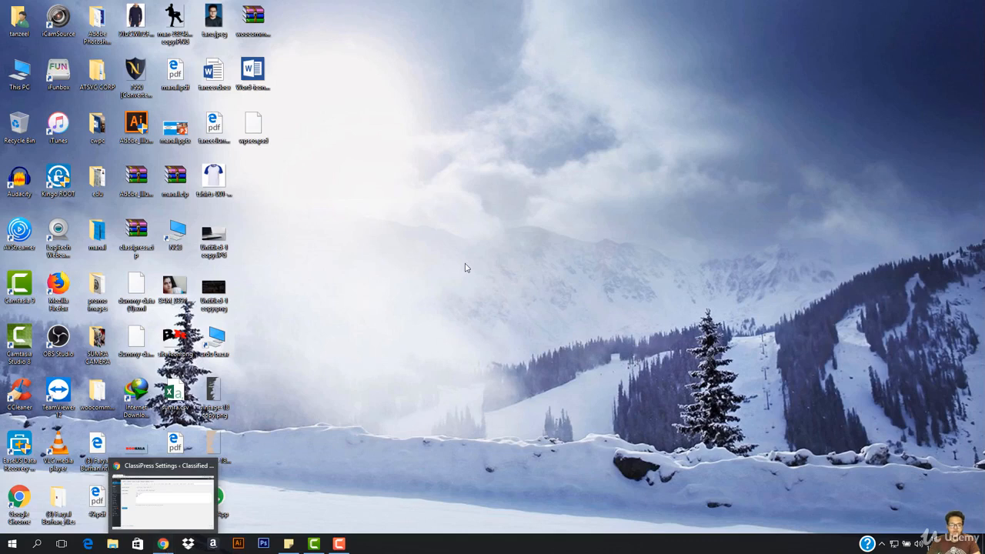
left_click(164, 544)
left_click(119, 8)
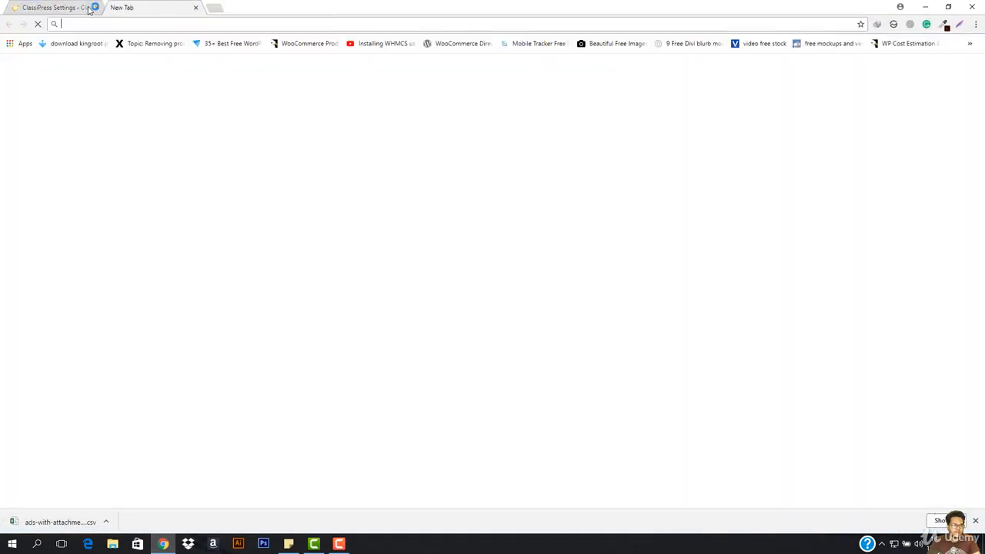
left_click(97, 7)
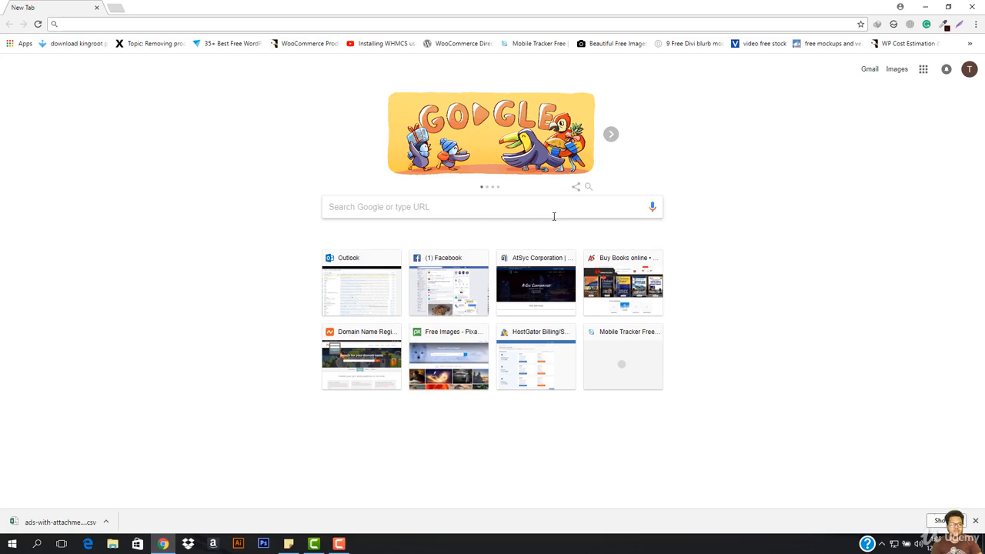
- Search the web for "xampp download" and open the Download XAMPP page on apachefriends.org
type("xam")
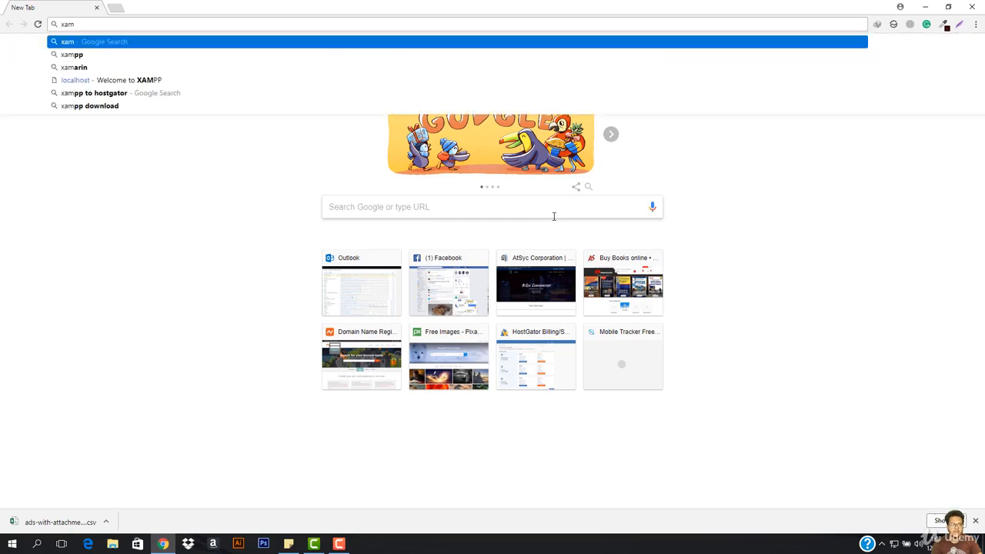
type("pp do")
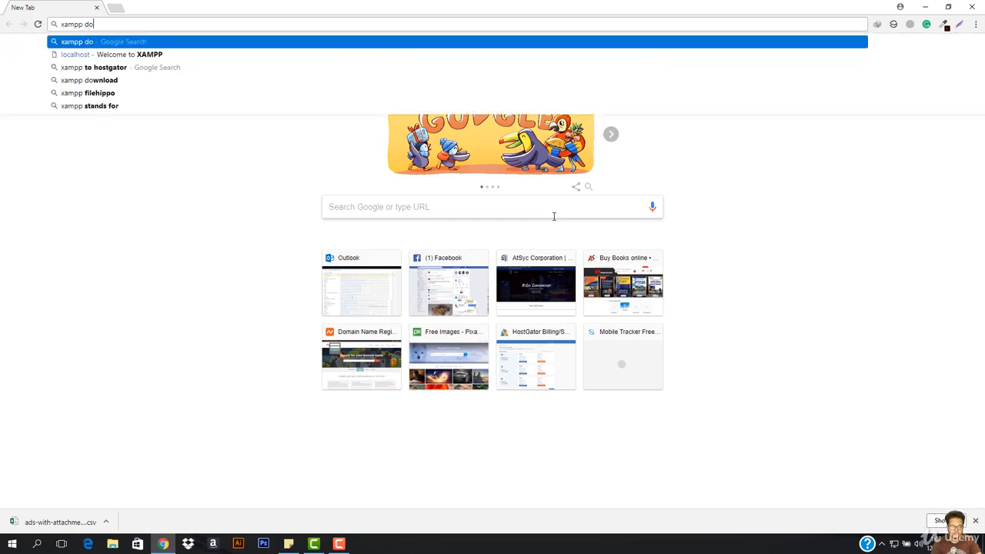
type("wnload")
key("Return")
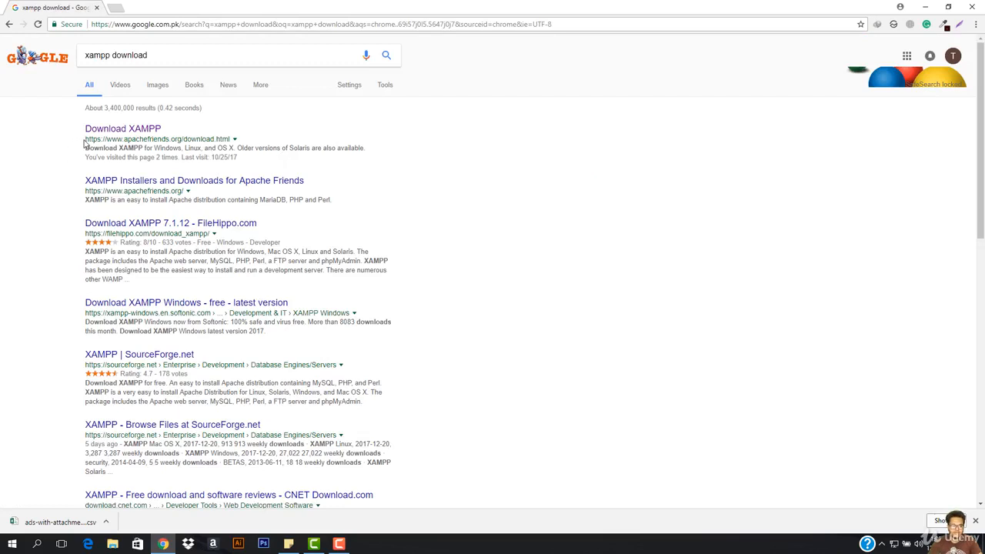
left_click_drag(88, 140, 212, 139)
left_click(212, 140)
left_click(144, 132)
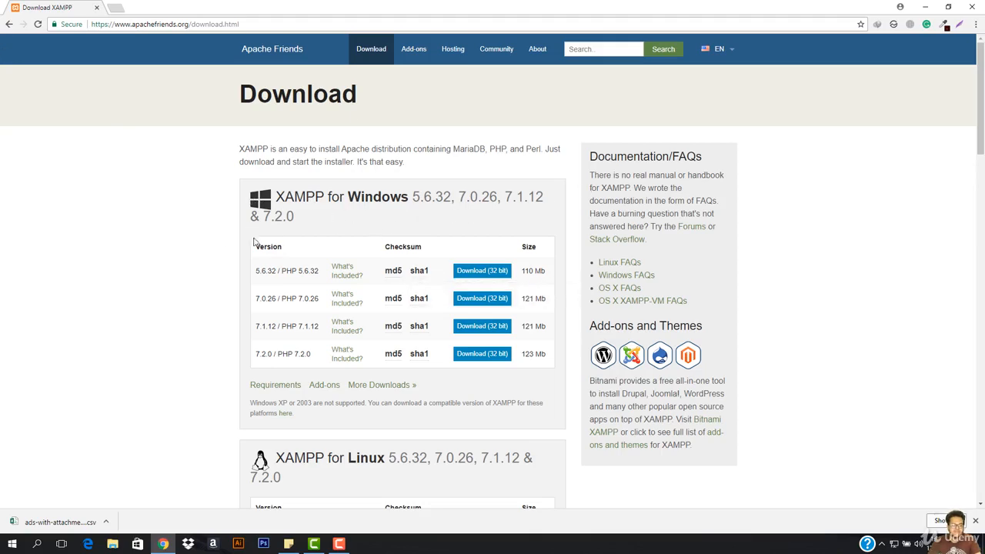
- Look over the XAMPP versions offered for Windows, Linux and OS X on the download page
scroll(335, 316, "down", 2)
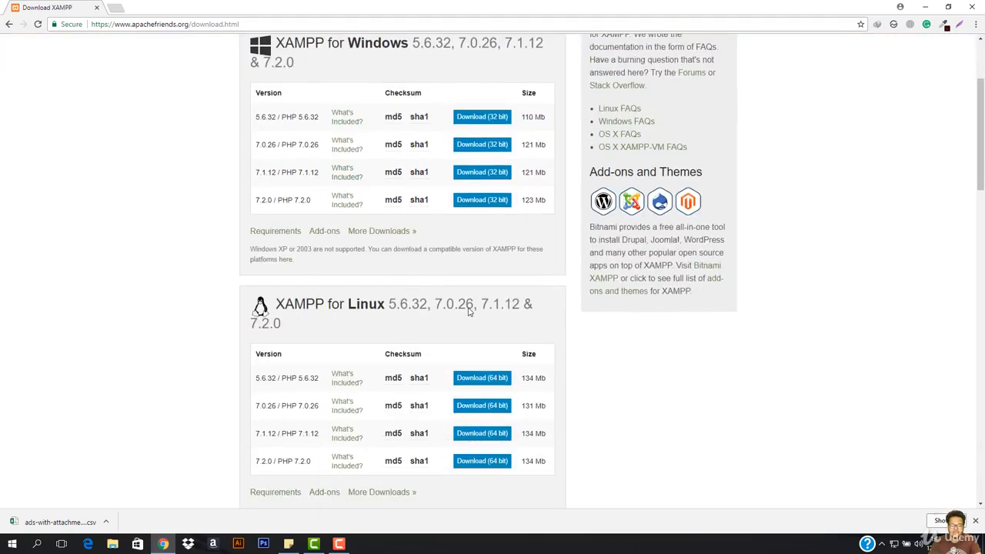
scroll(332, 319, "down", 3)
scroll(395, 314, "down", 2)
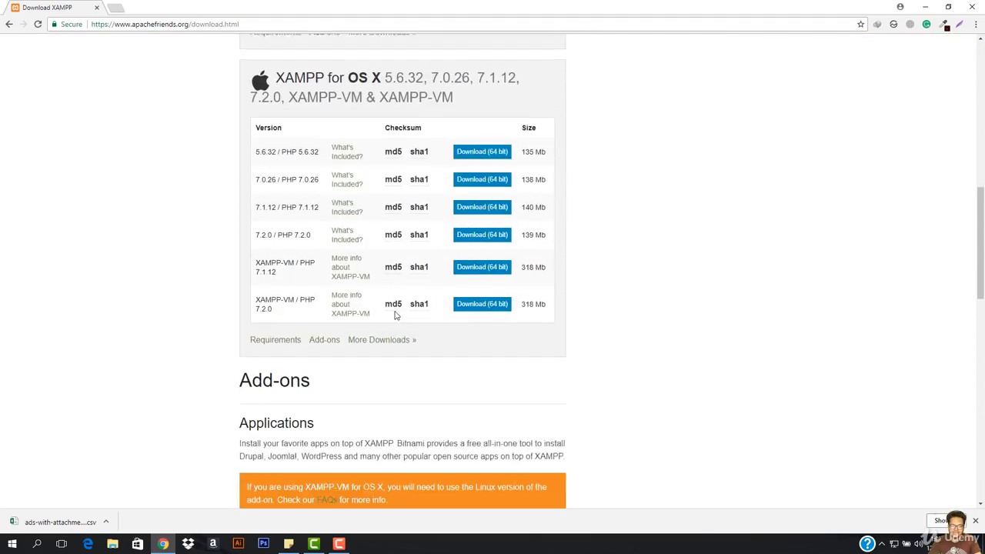
scroll(362, 292, "up", 2)
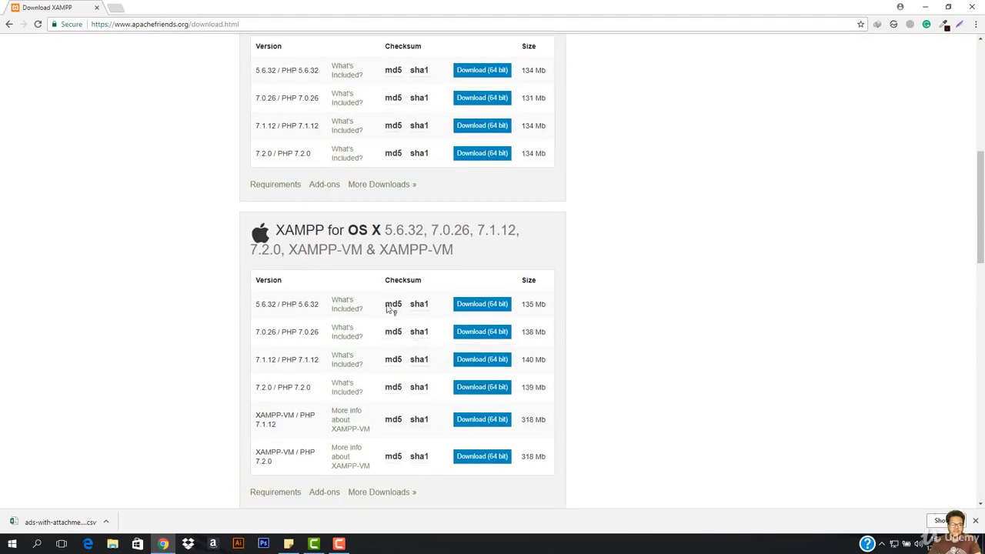
scroll(336, 334, "up", 5)
scroll(326, 454, "down", 2)
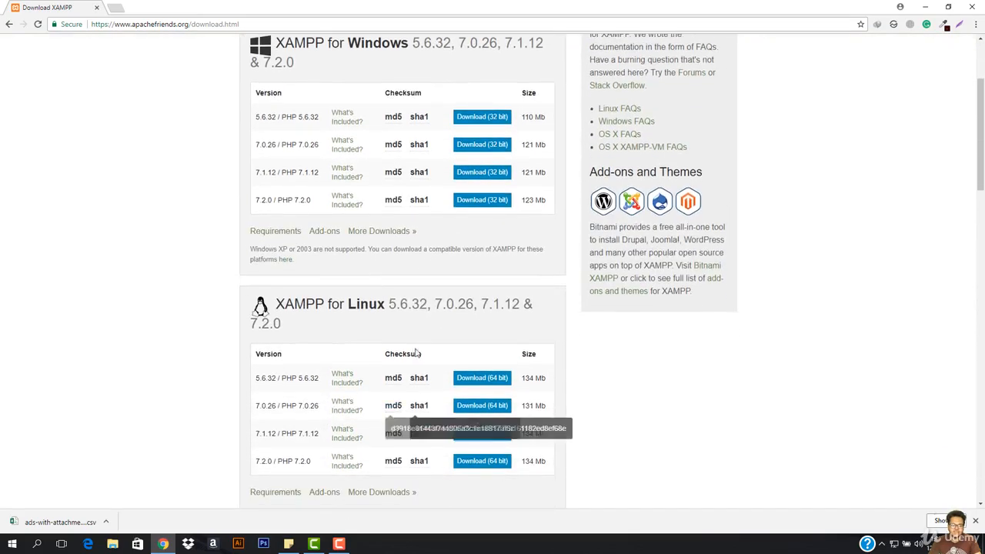
scroll(407, 347, "up", 3)
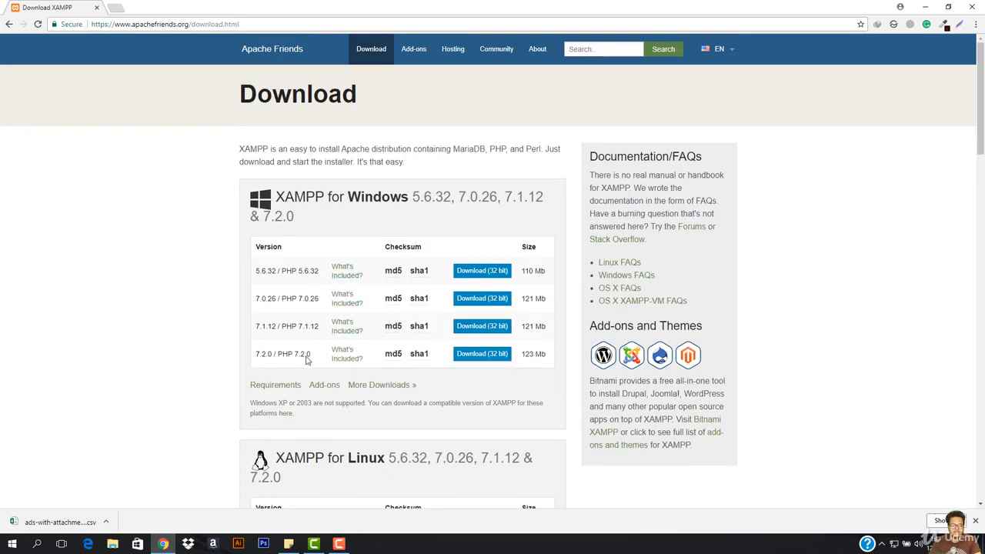
scroll(306, 360, "down", 5)
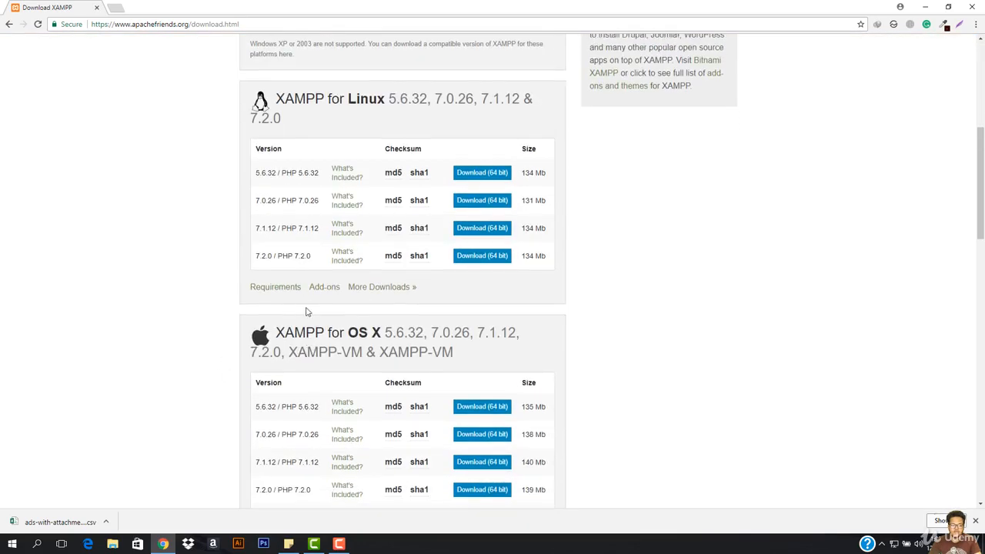
scroll(306, 312, "down", 4)
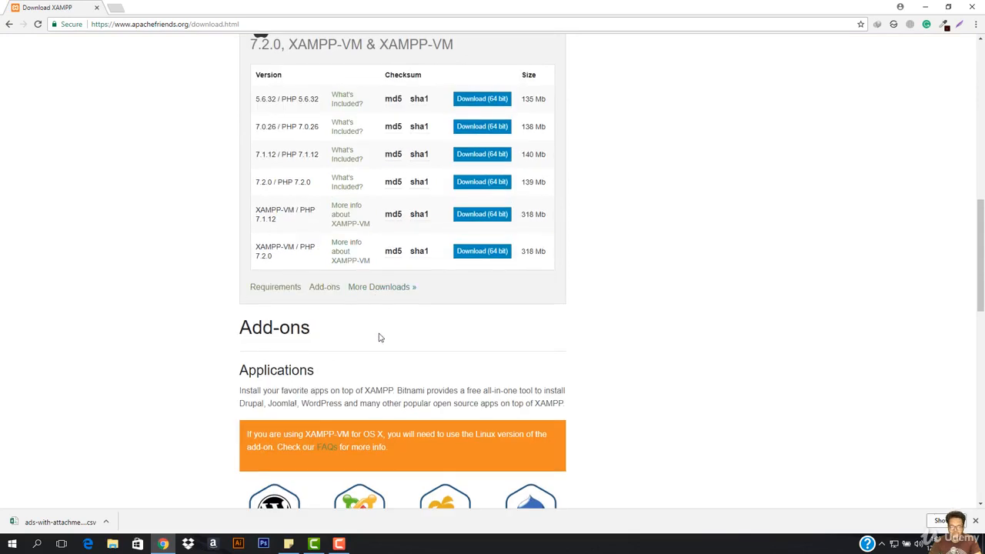
scroll(378, 337, "up", 7)
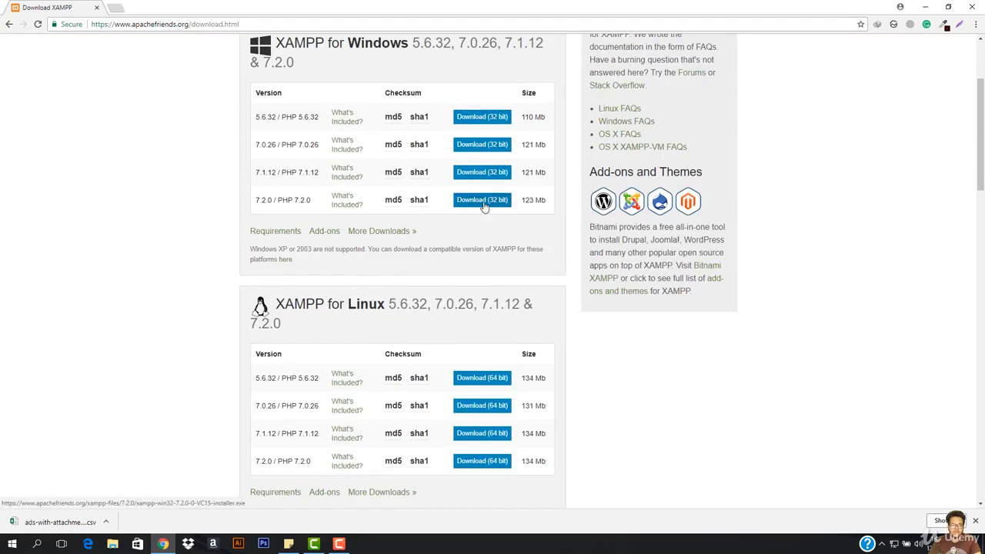
- Download the 32-bit XAMPP 7.2.0 installer for Windows and run it once the download completes
left_click(482, 201)
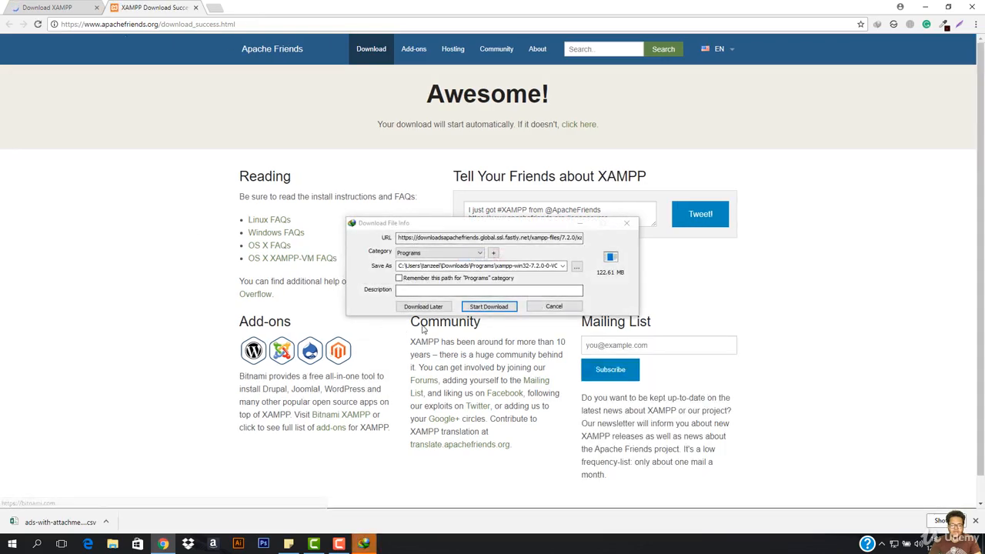
left_click(492, 306)
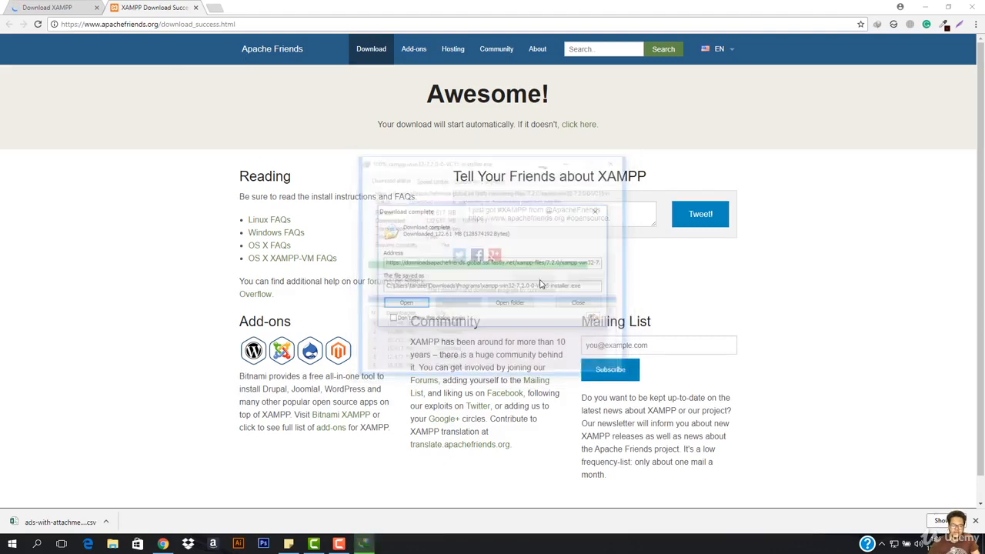
left_click(400, 306)
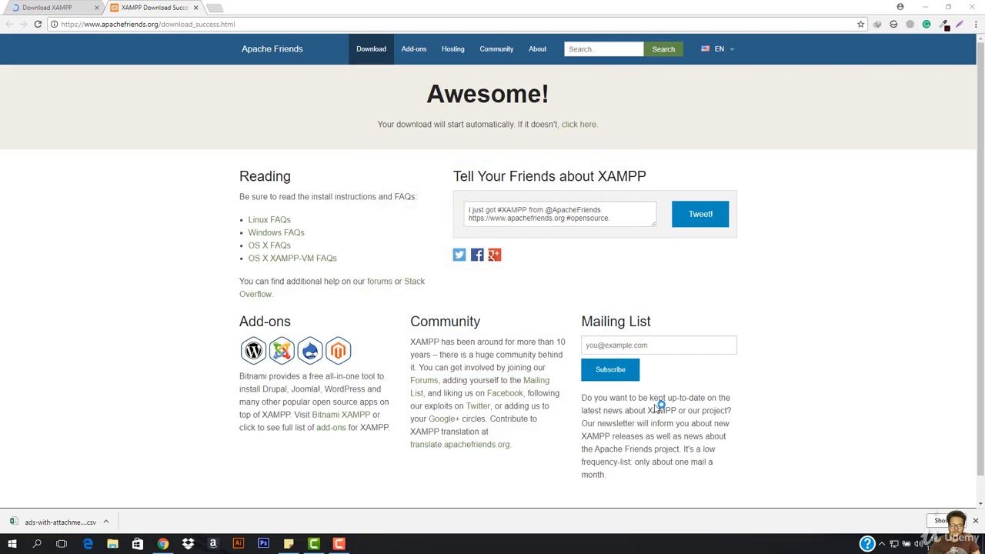
- Bring up the XAMPP installer, accept the User Account Control warning and proceed past component selection with all components kept
left_click(976, 523)
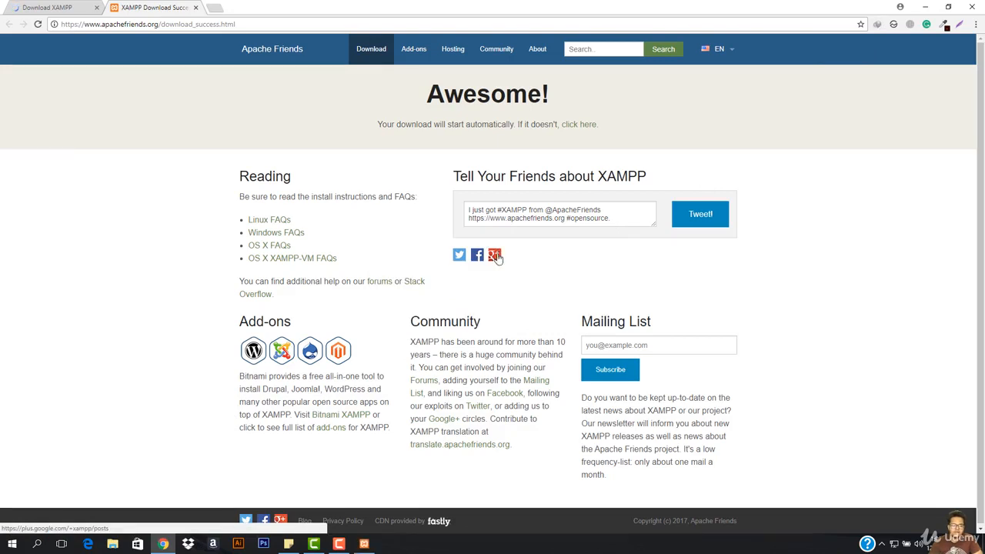
left_click(372, 546)
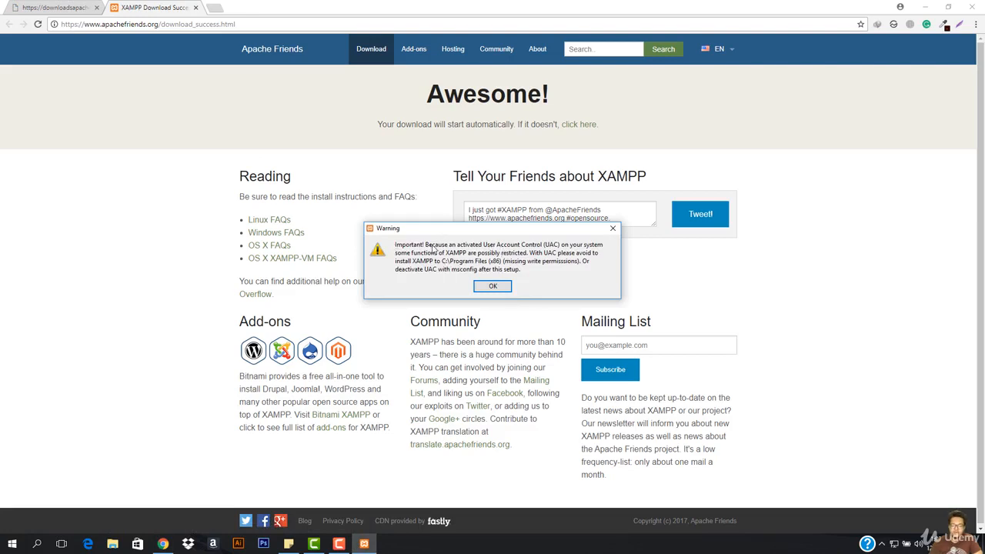
left_click(493, 286)
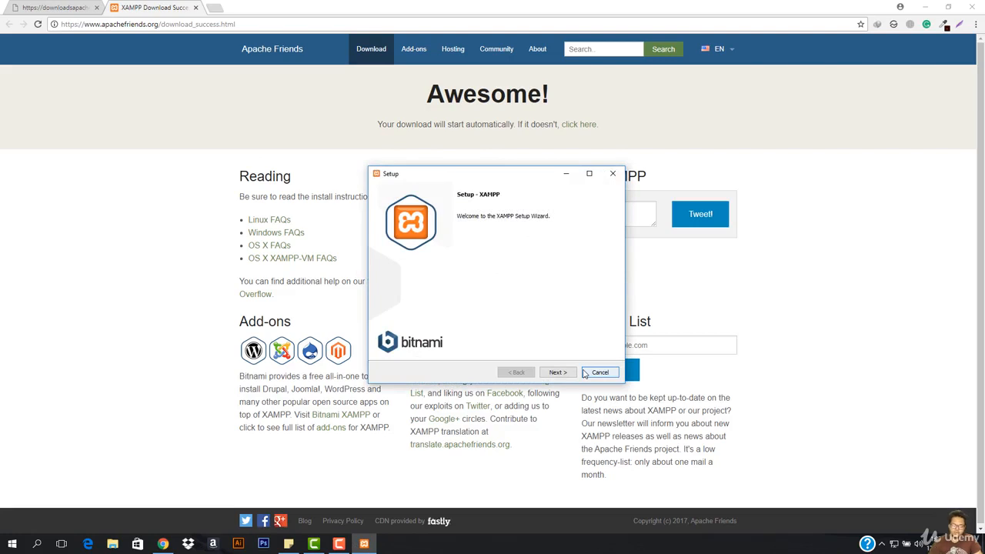
left_click(557, 374)
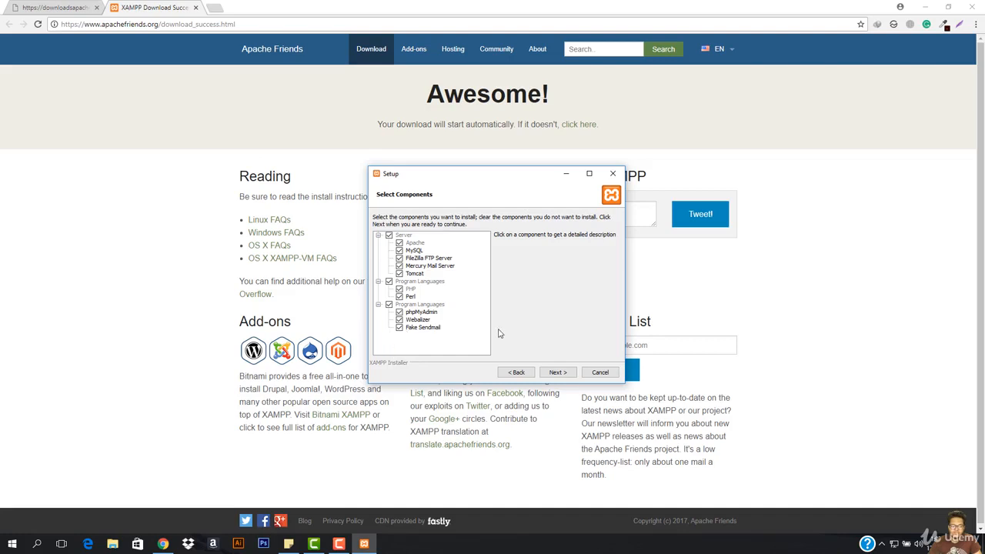
left_click(558, 373)
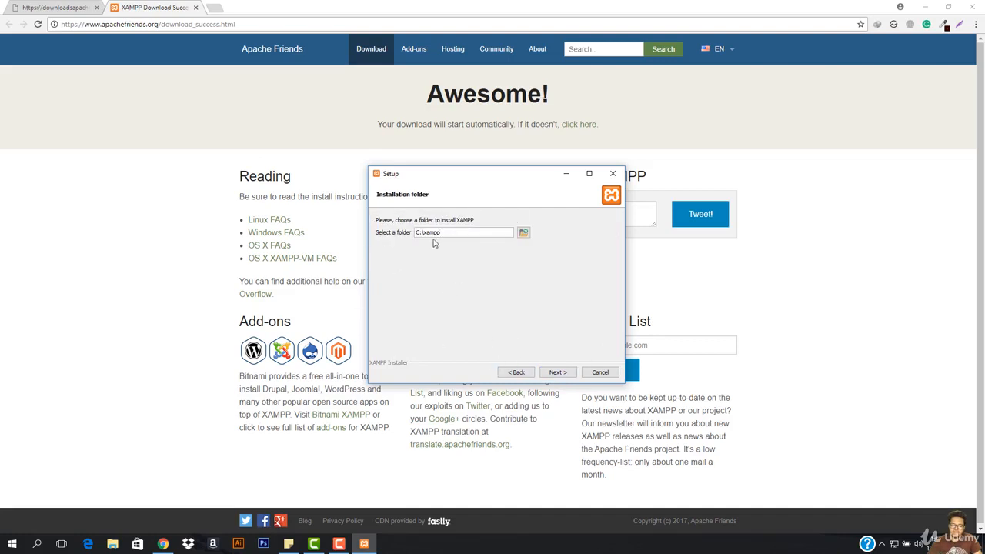
- Check This PC in File Explorer and install XAMPP into C:\xampp, leaving "Learn more about Bitnami for XAMPP" unchecked
left_click(112, 545)
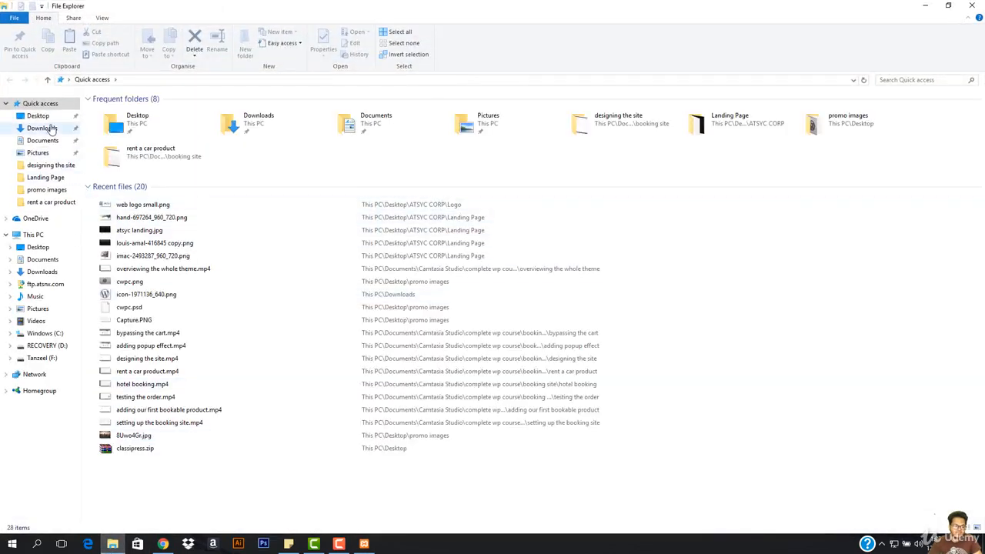
left_click(44, 240)
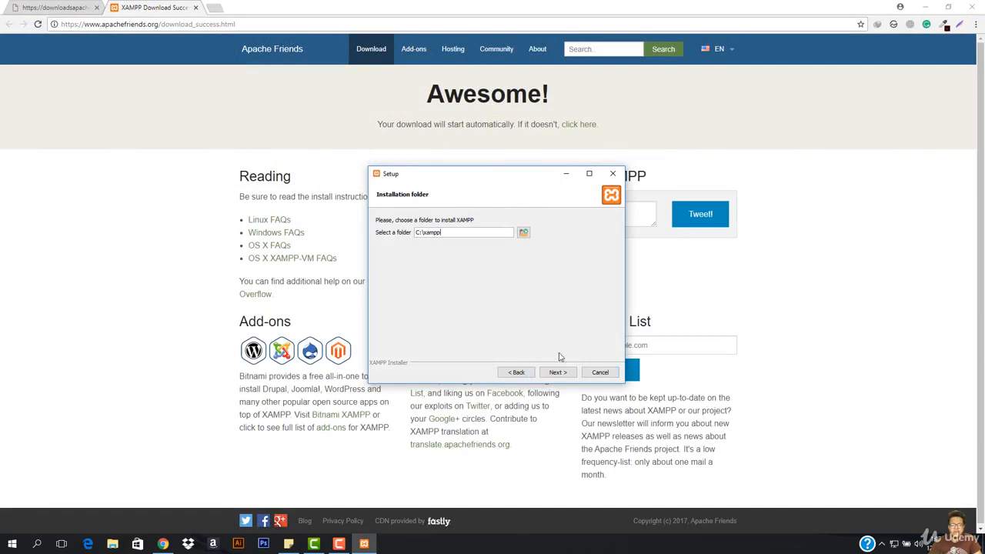
left_click(558, 372)
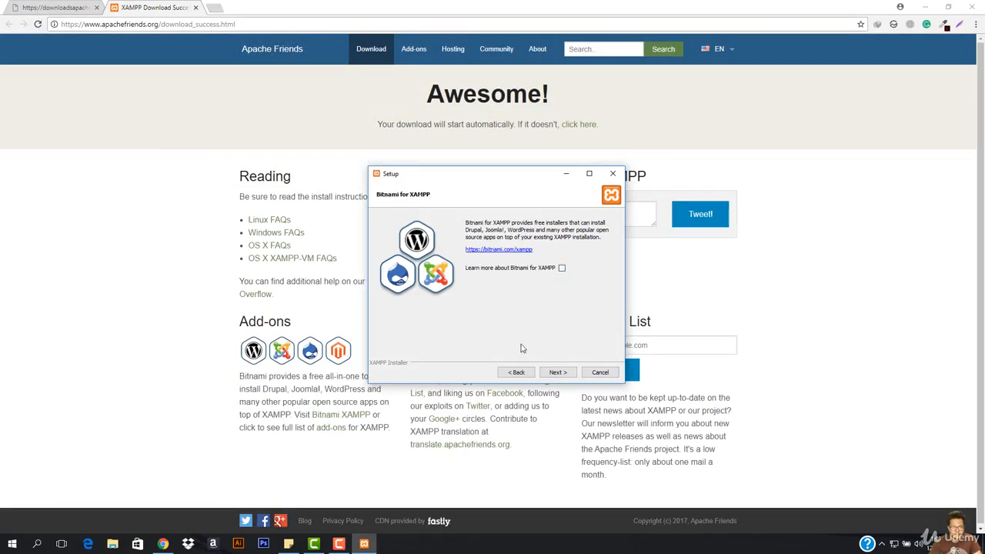
left_click(558, 372)
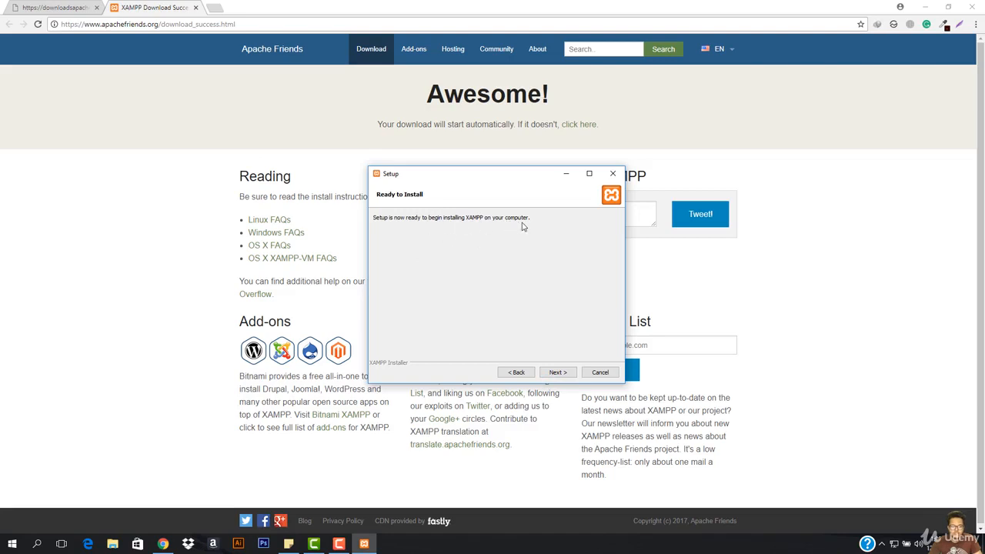
left_click(558, 372)
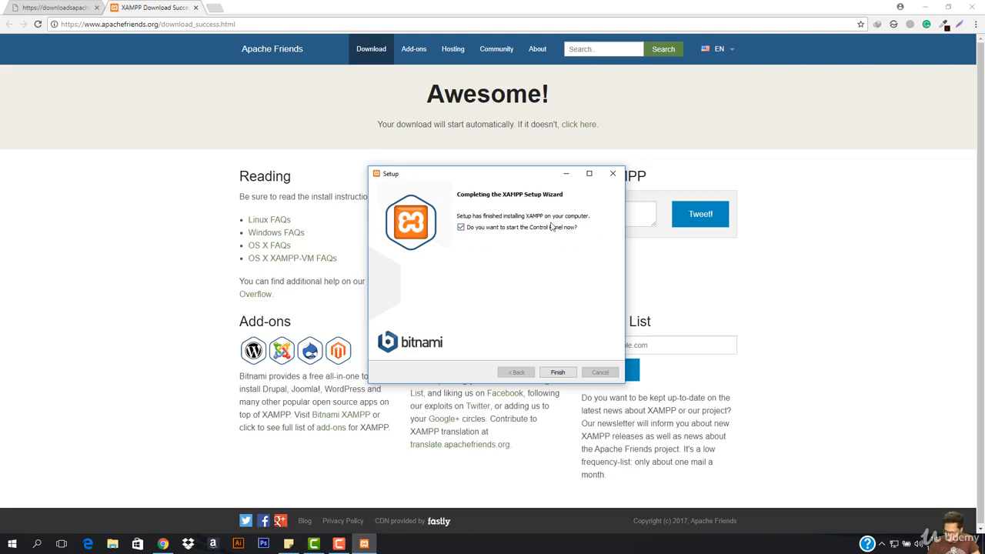
- Finish the setup wizard with the Control Panel set to start, and save English (US flag) as its language
left_click(557, 371)
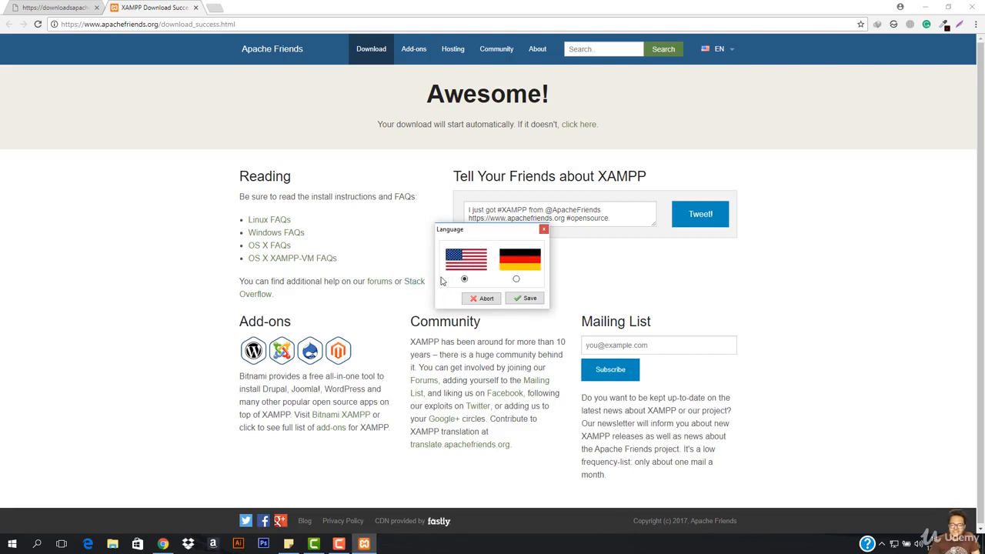
left_click(529, 298)
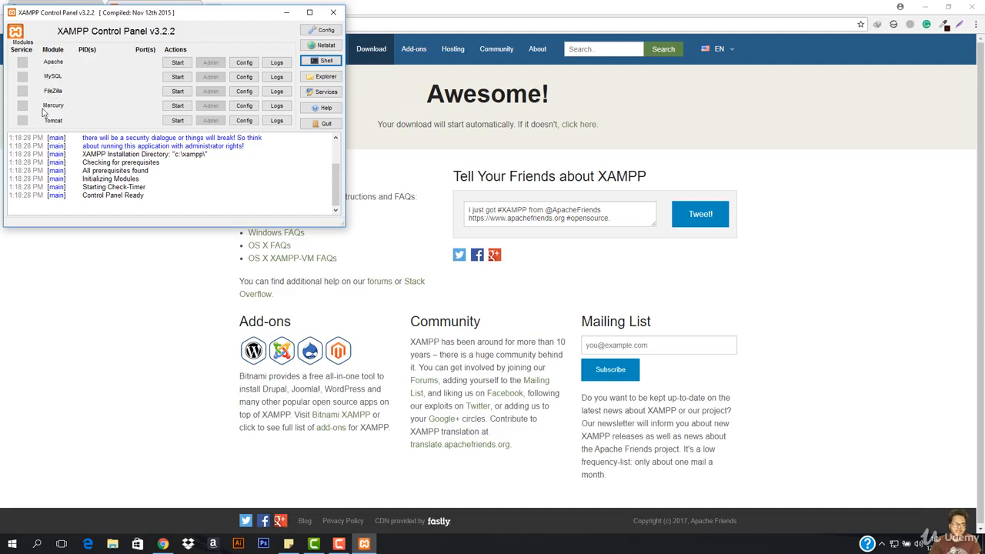
- Start the Apache and MySQL modules in the XAMPP Control Panel and return to the browser
left_click(177, 63)
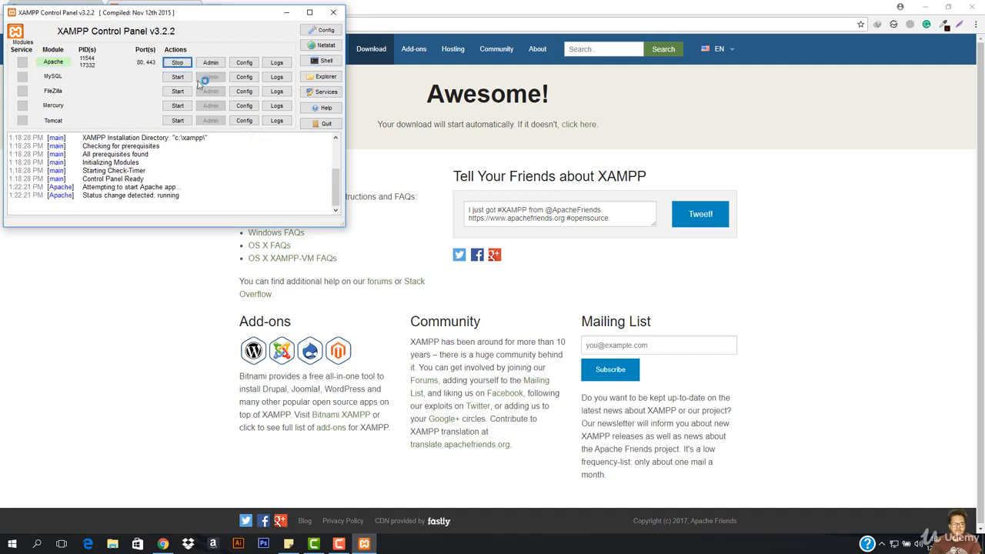
left_click(182, 79)
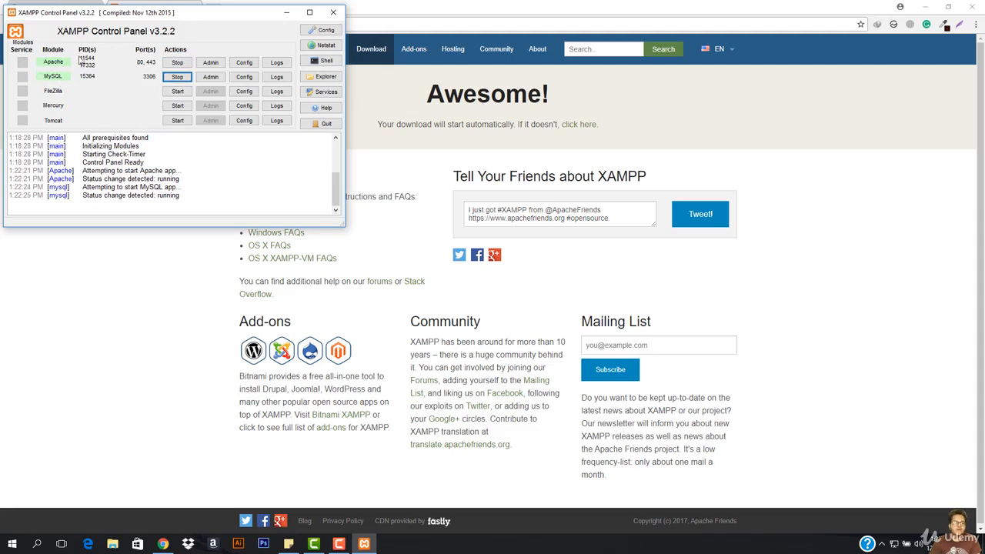
left_click(410, 79)
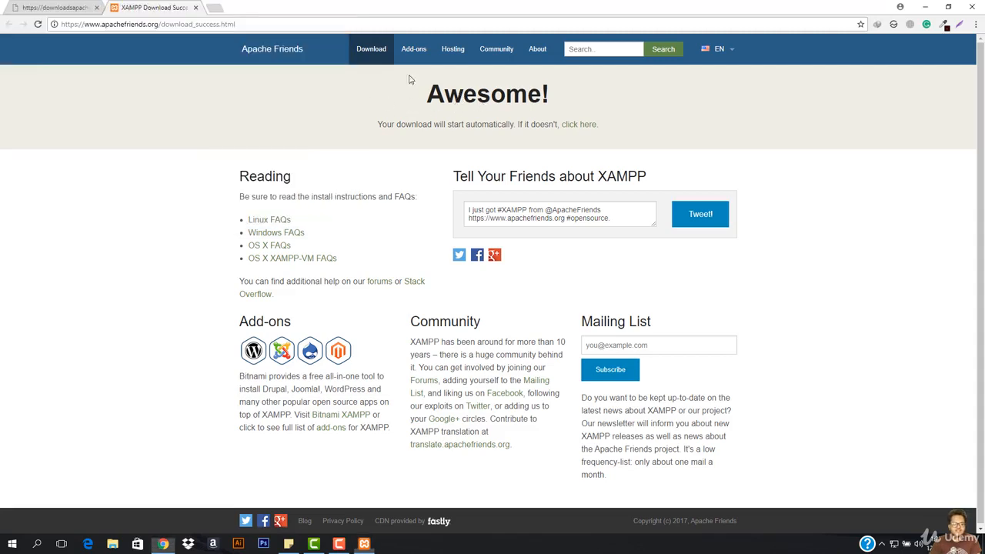
- Load localhost in a new browser tab and look over the XAMPP welcome dashboard
left_click(216, 7)
type("localh")
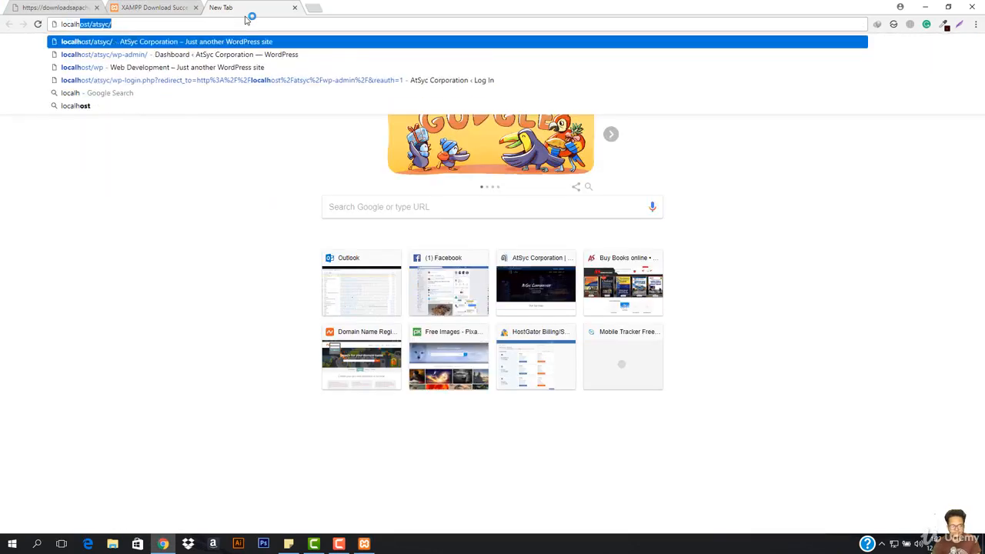
type("ost")
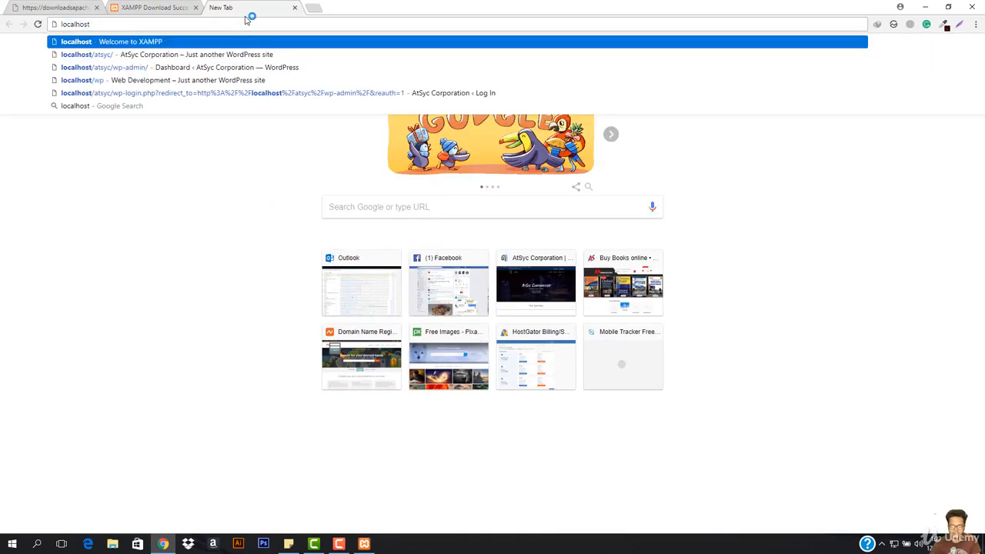
key("Return")
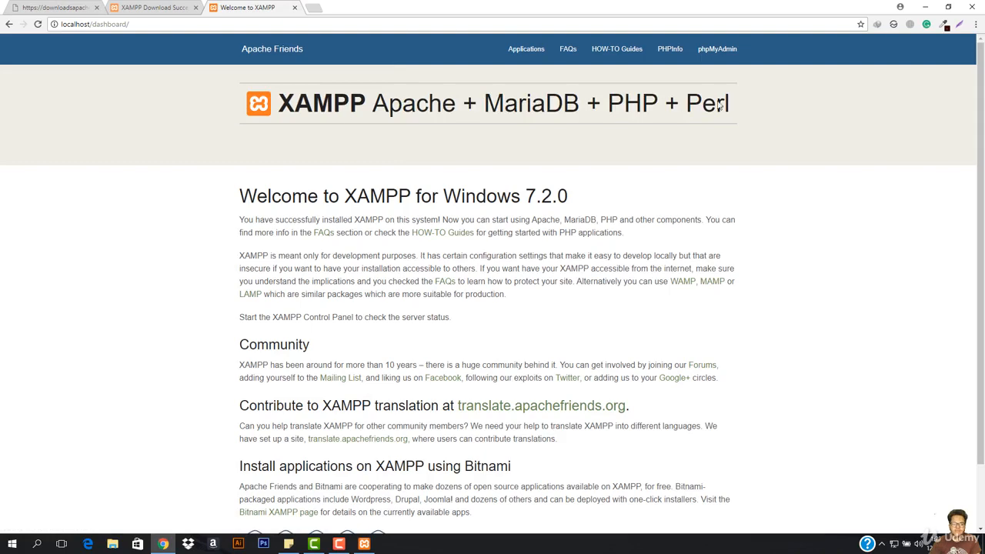
scroll(471, 284, "down", 1)
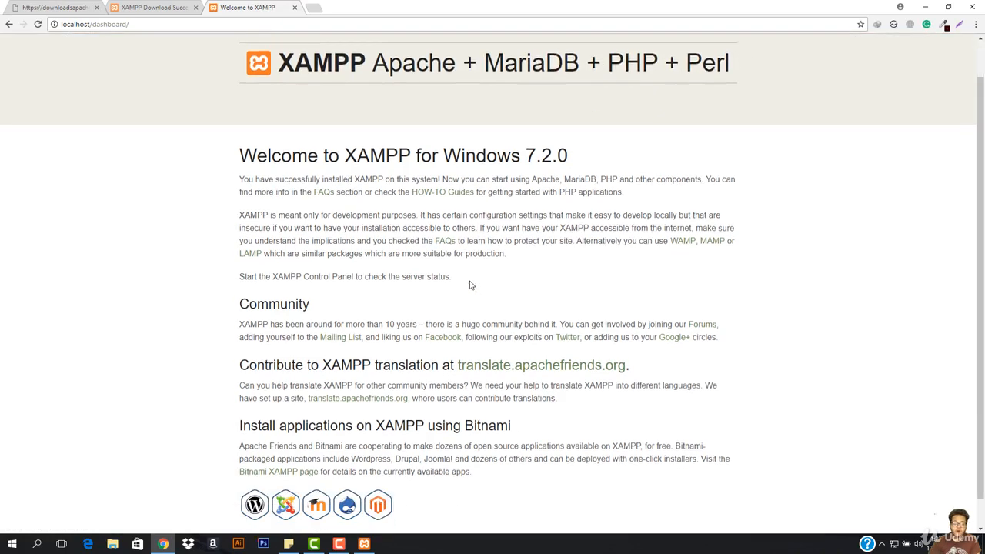
scroll(471, 284, "down", 1)
scroll(339, 366, "up", 2)
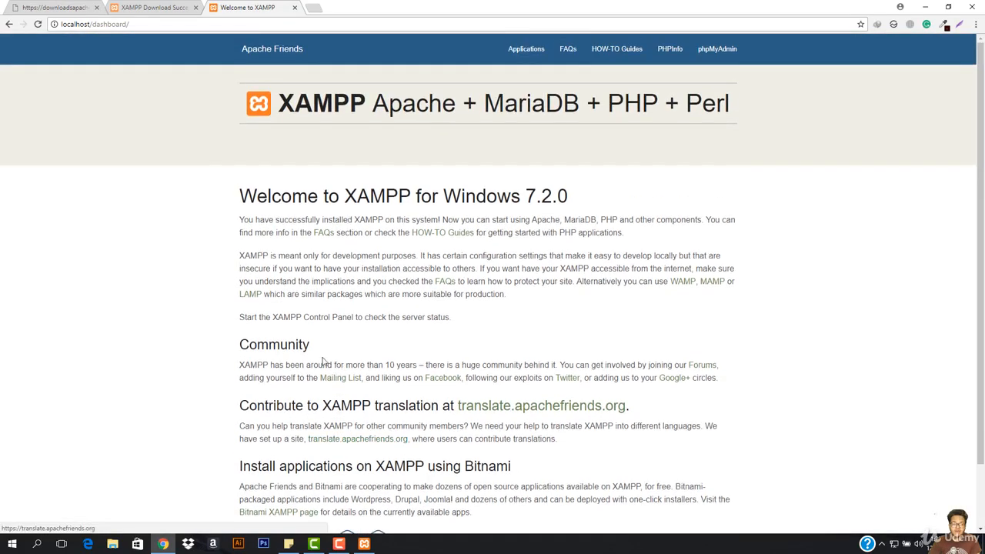
- Switch to the XAMPP Control Panel, stop the Apache module and return to the browser
left_click(364, 544)
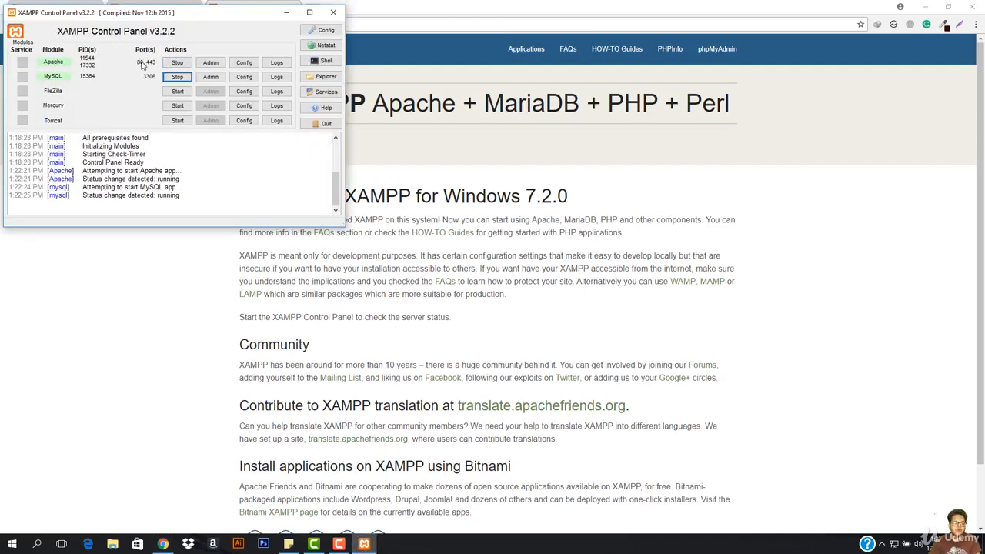
left_click(178, 65)
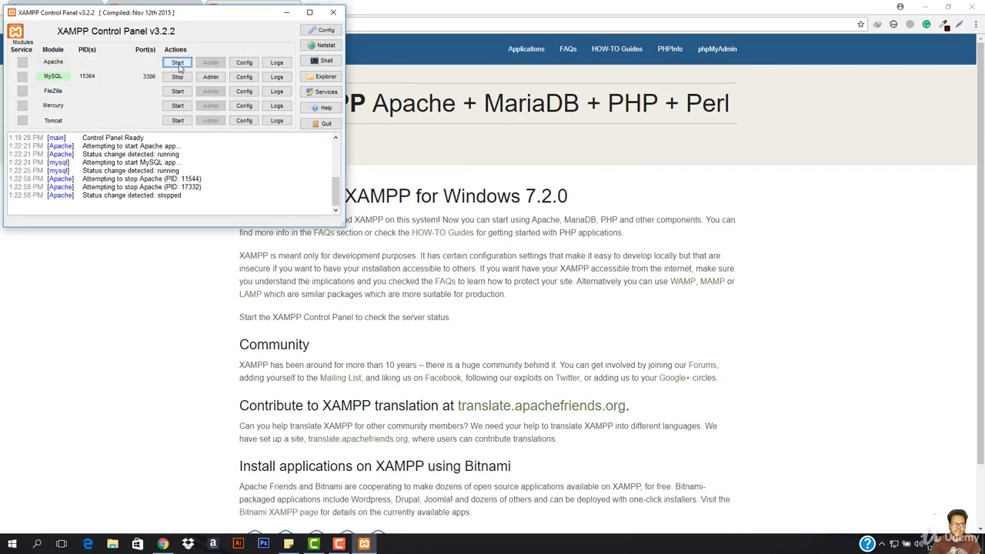
left_click(372, 63)
- Shorten the dashboard address to localhost and load it to test the local server
left_click(244, 23)
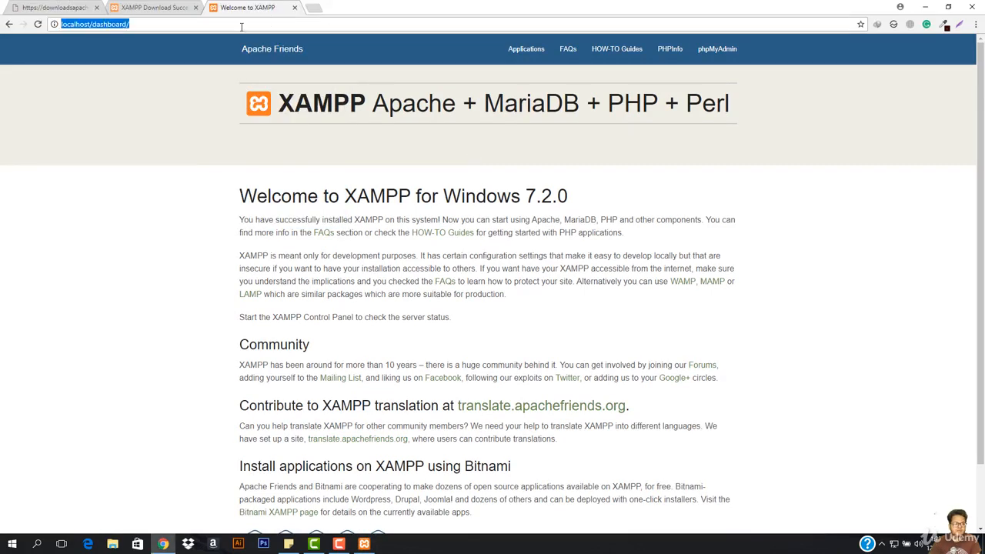
key("BackSpace")
key("BackSpace")
key("BackSpace")
key("BackSpace")
key("BackSpace")
key("BackSpace")
key("BackSpace")
key("BackSpace")
key("BackSpace")
key("BackSpace")
key("BackSpace")
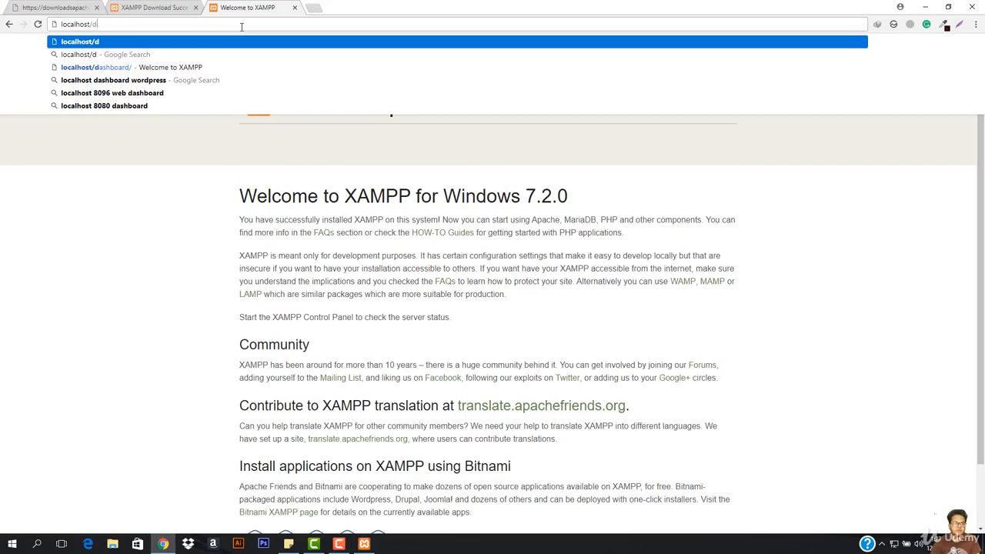
key("Return")
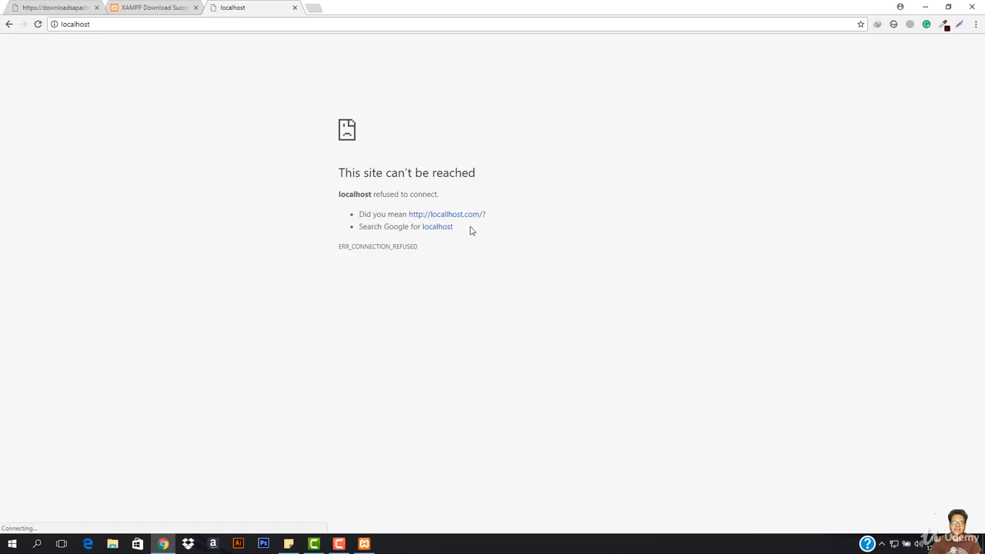
- Switch to the XAMPP Control Panel and start the Apache module again
left_click(364, 544)
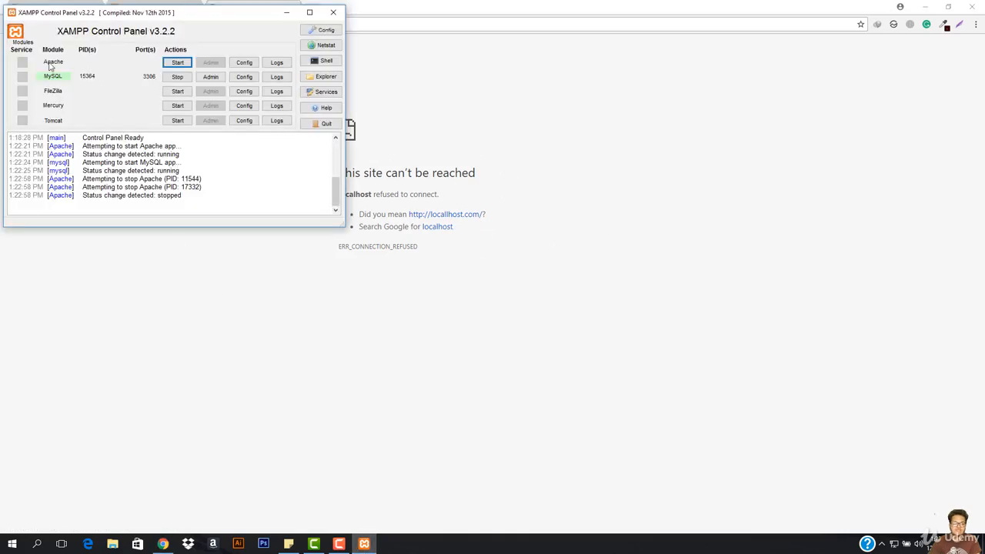
left_click(175, 63)
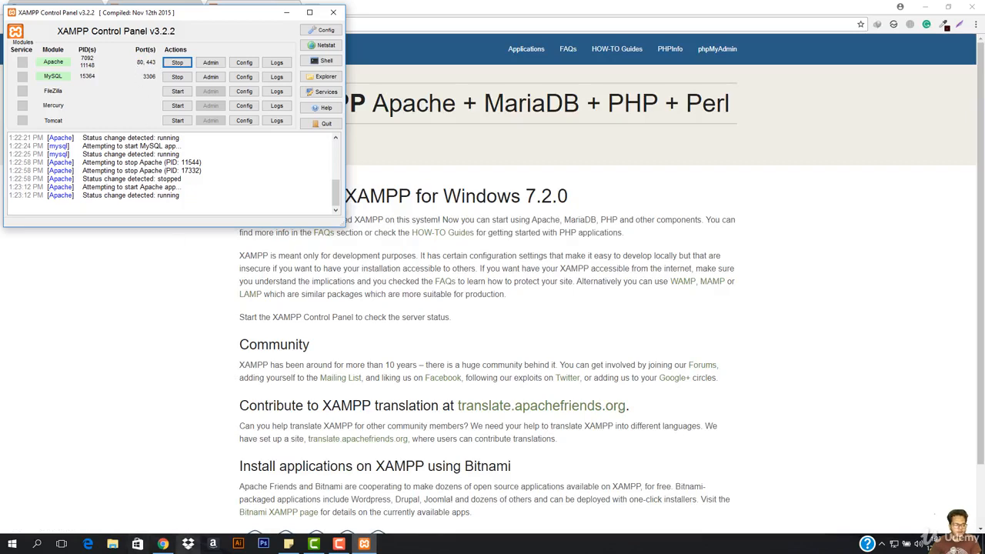
- Switch to File Explorer and open the folder C:\xampp\apache\conf
left_click(112, 544)
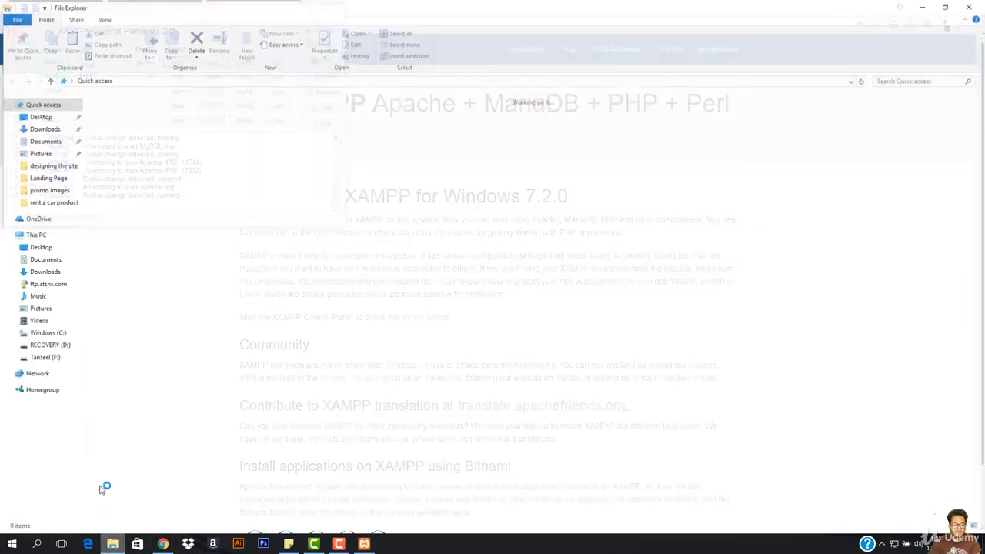
left_click(43, 335)
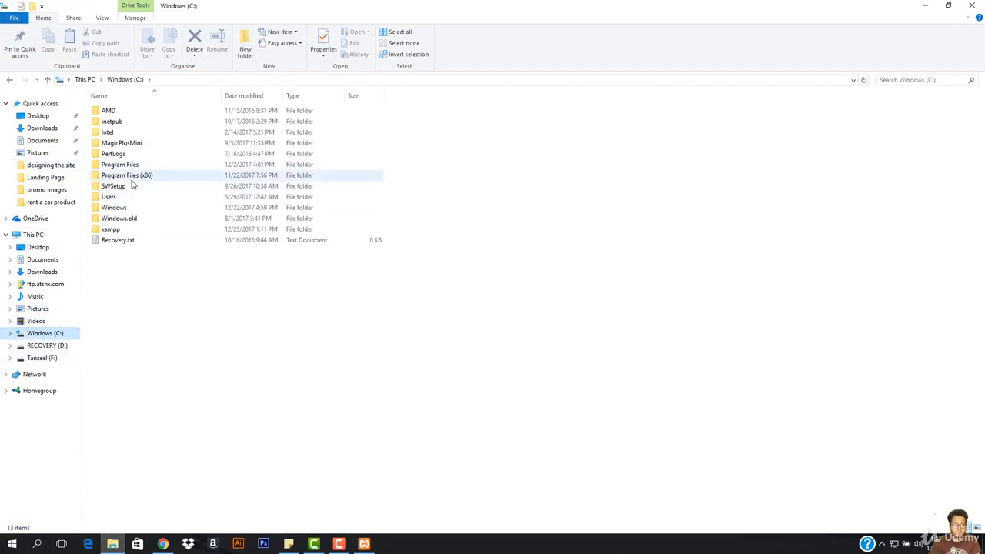
left_click(117, 230)
double_click(118, 230)
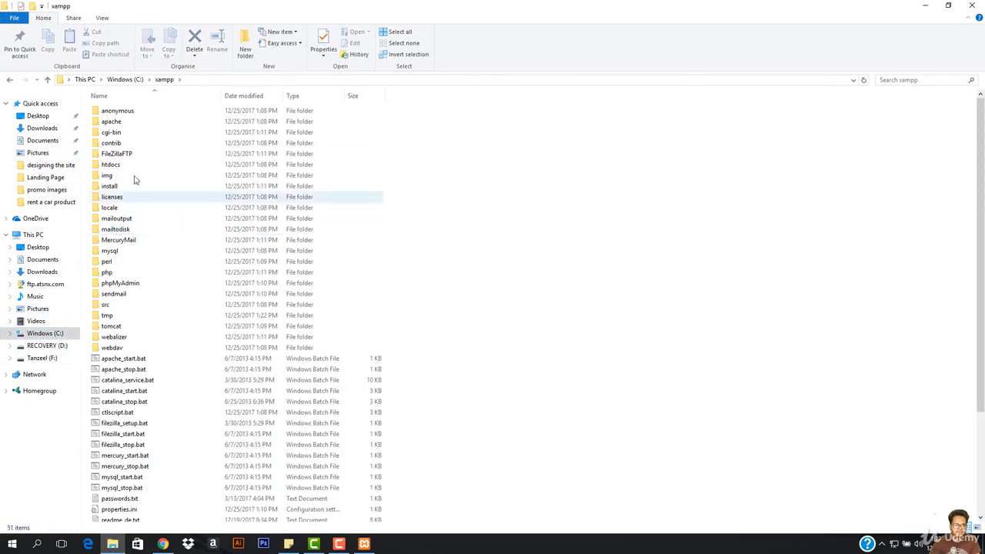
double_click(115, 123)
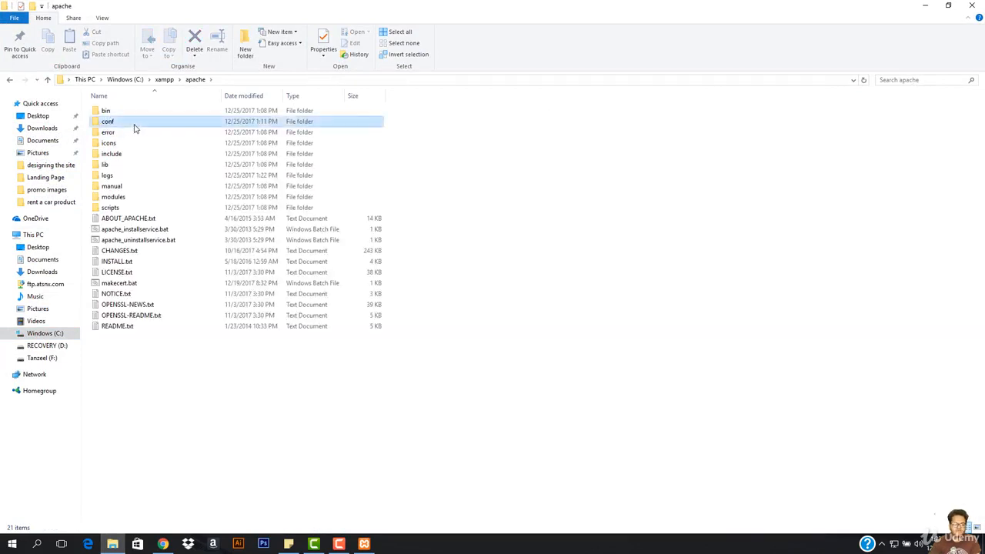
double_click(135, 128)
- Open httpd.conf with Notepad, leaving "Always use this app to open .conf files" unchecked
left_click(135, 177)
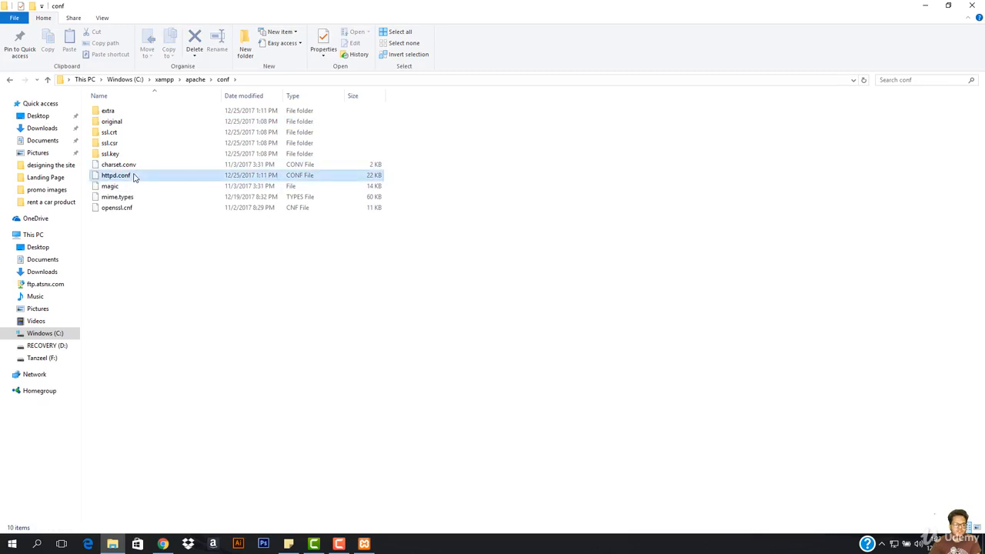
right_click(135, 177)
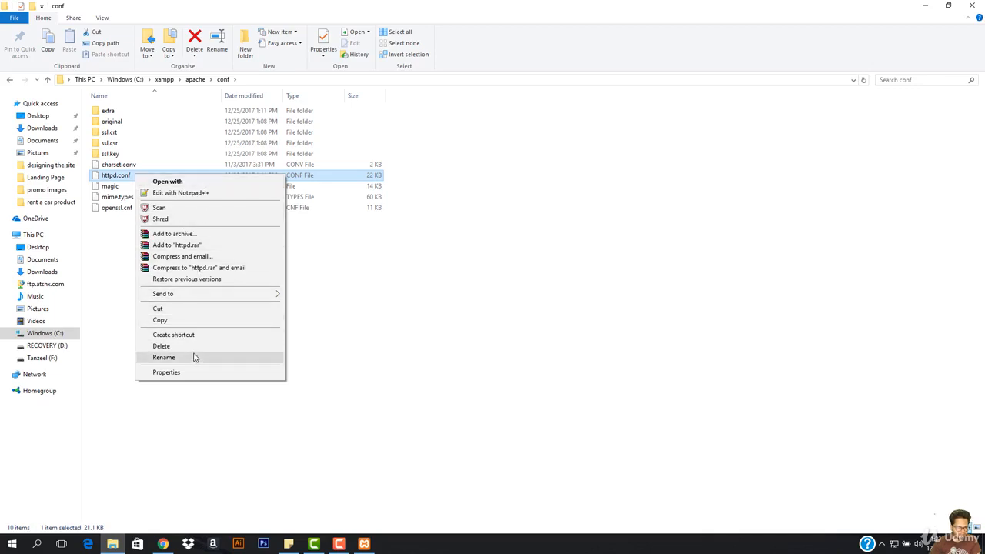
left_click(180, 184)
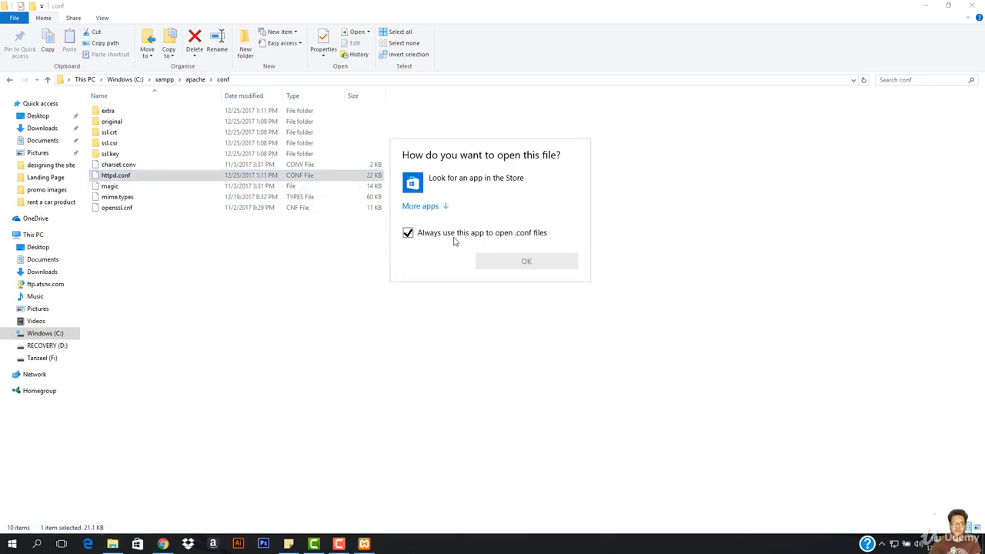
left_click(428, 207)
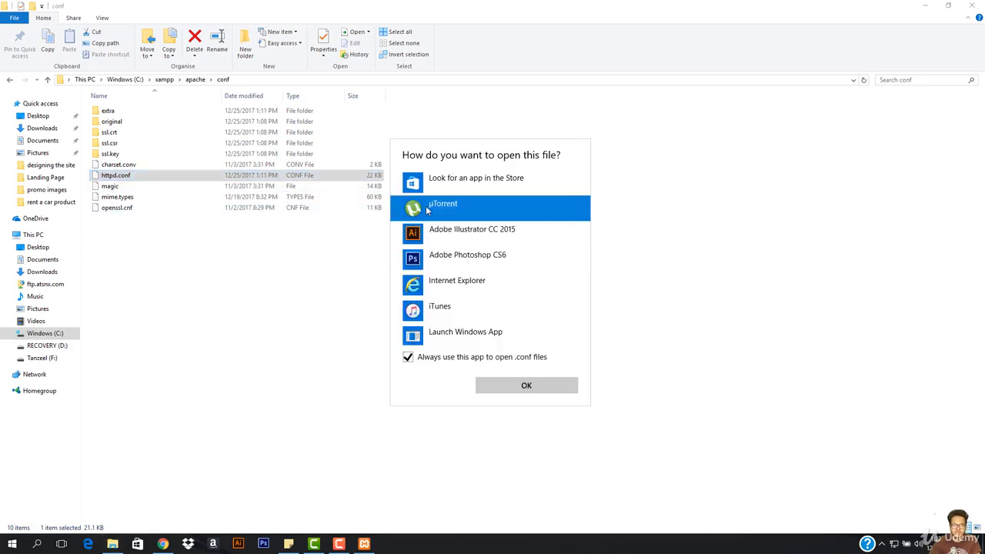
left_click(409, 359)
scroll(492, 258, "down", 3)
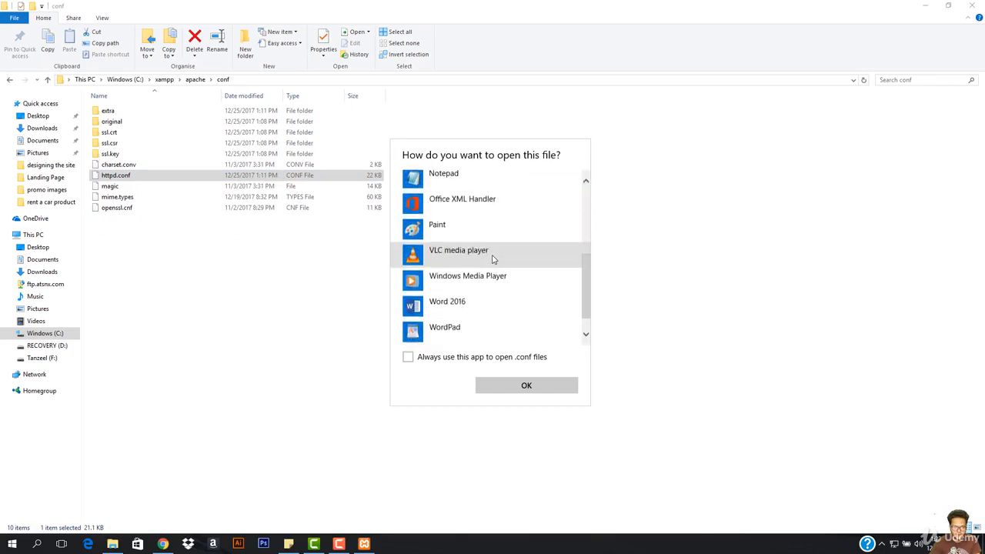
left_click(451, 231)
left_click(526, 385)
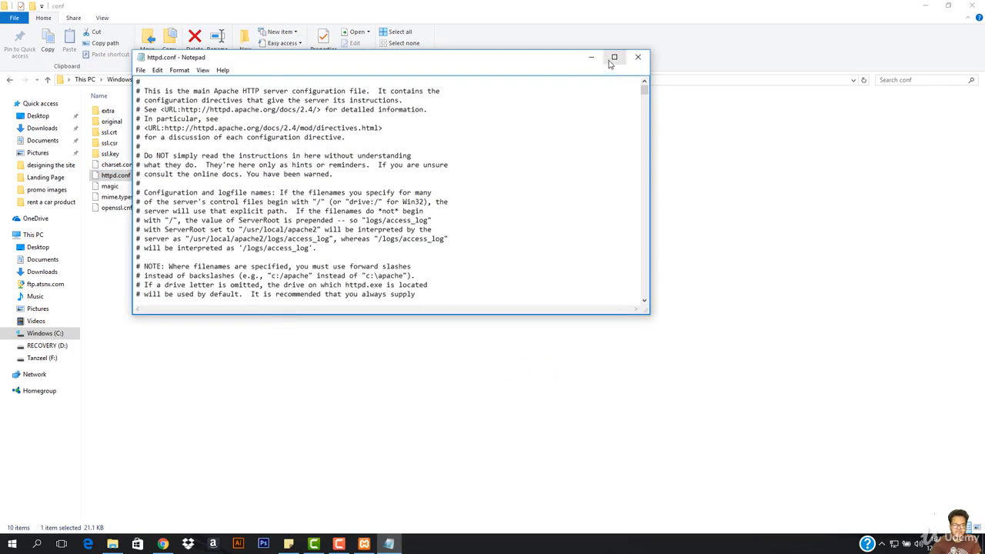
left_click(614, 58)
key("ctrl+f")
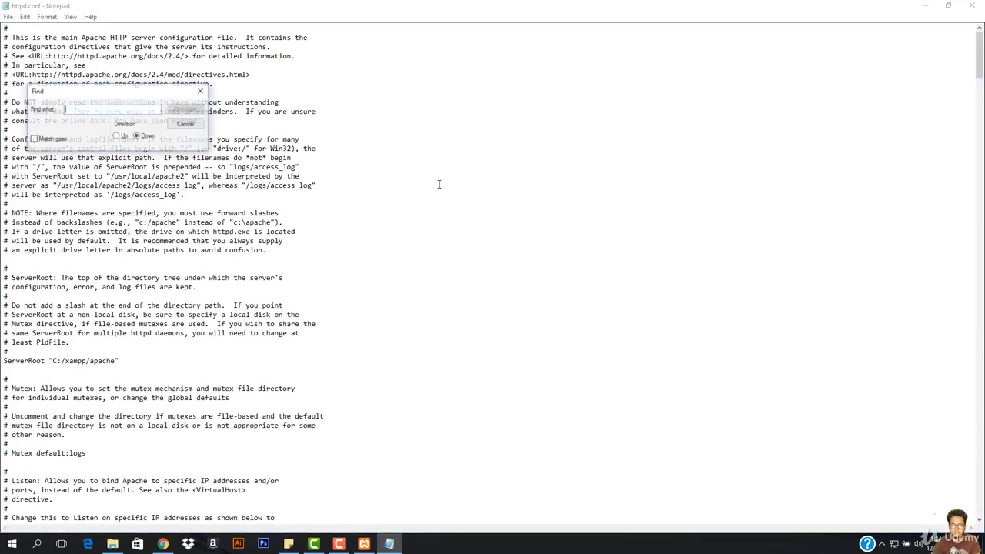
key("Escape")
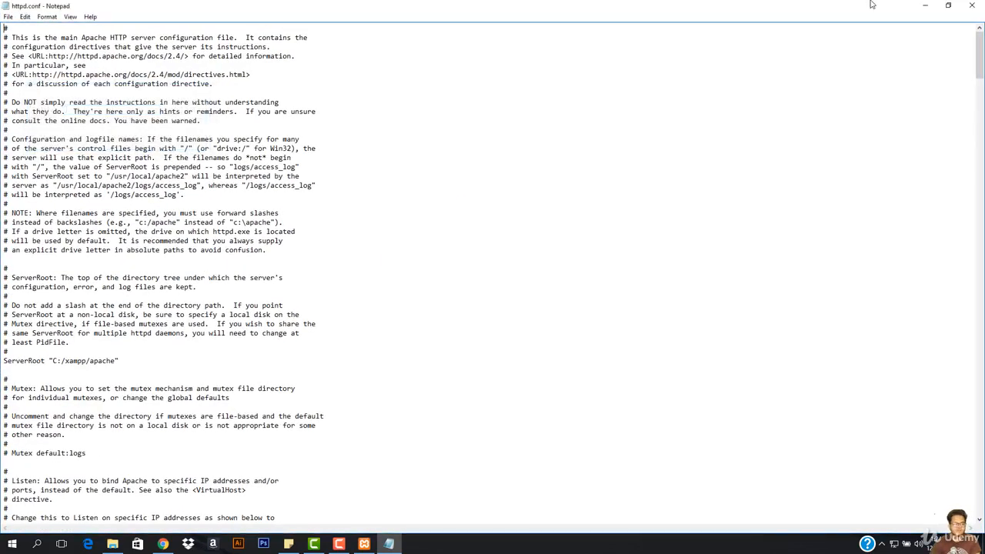
left_click(948, 5)
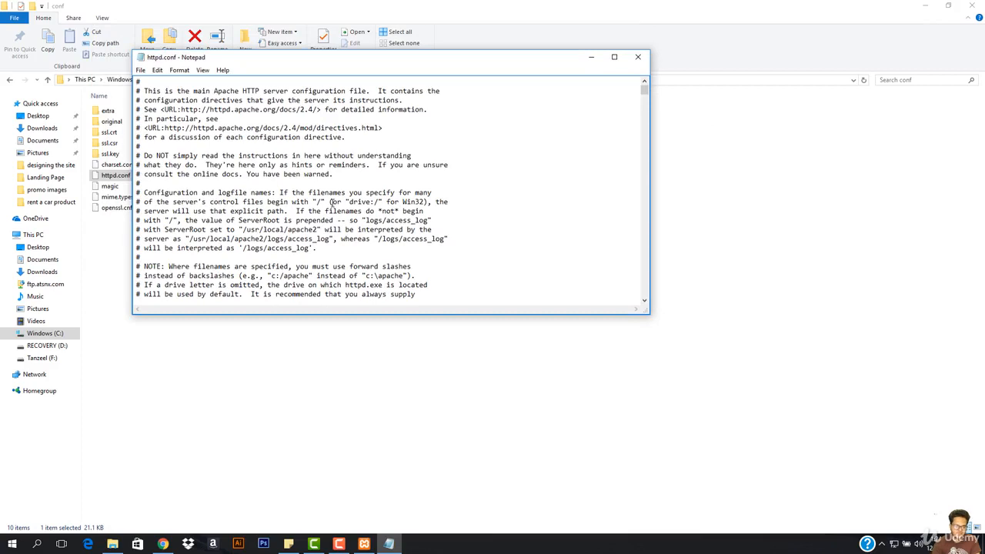
- Find "listen" in httpd.conf and set the port on the uncommented Listen line to 8080
key("ctrl+f")
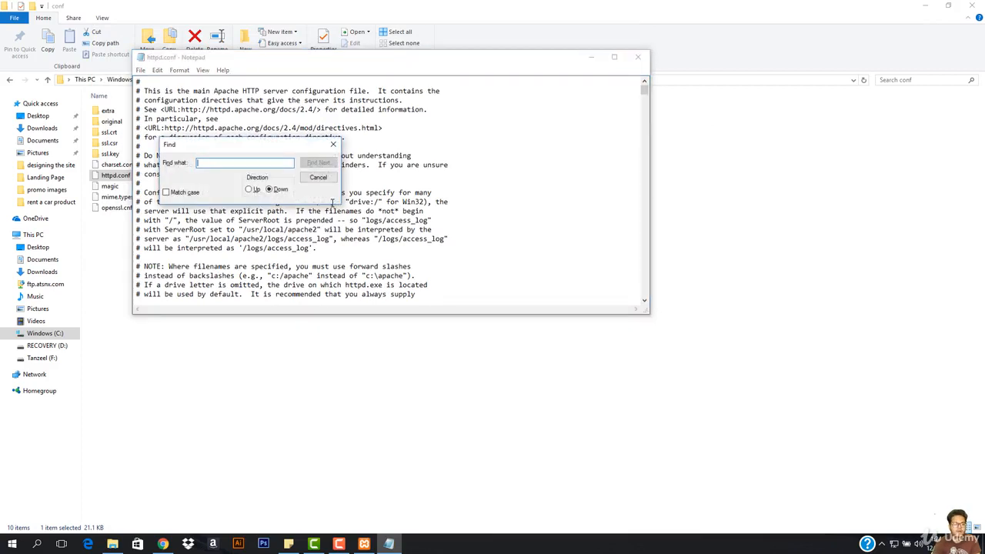
type("listen")
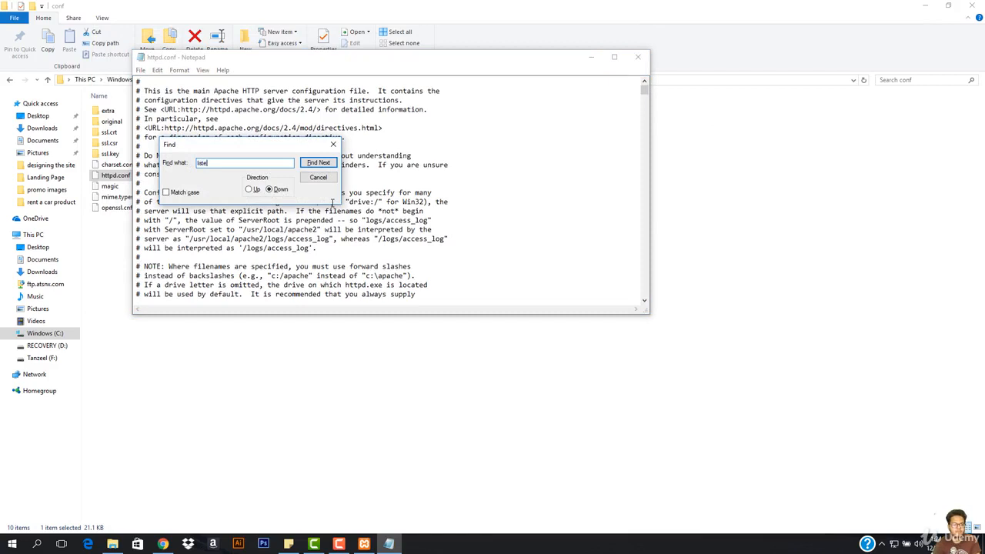
left_click(316, 163)
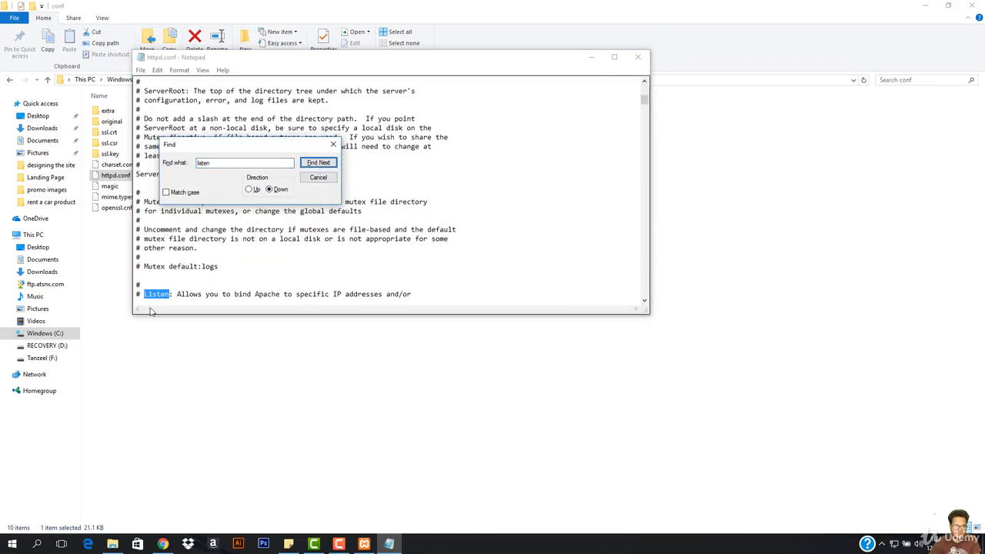
left_click(333, 145)
scroll(329, 197, "down", 4)
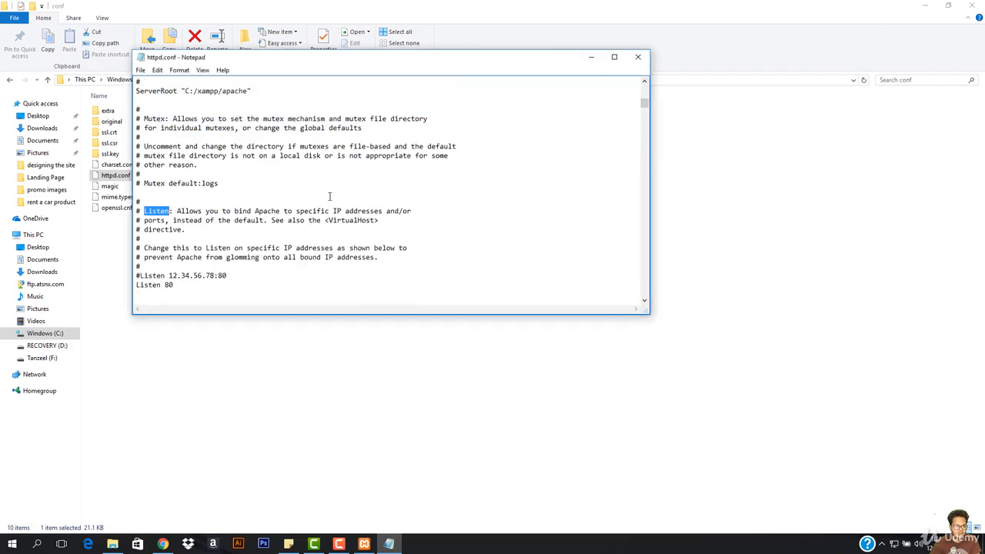
scroll(315, 210, "down", 1)
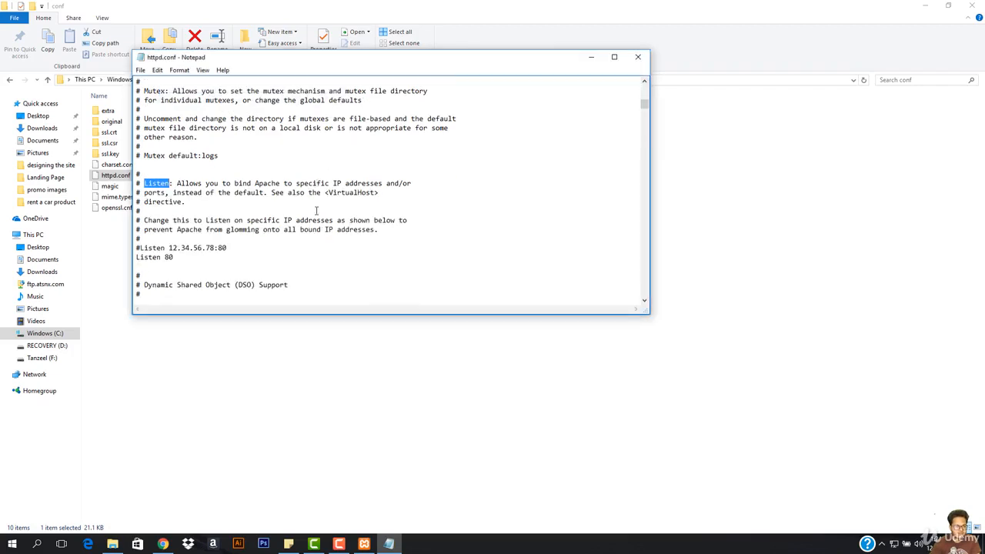
double_click(168, 257)
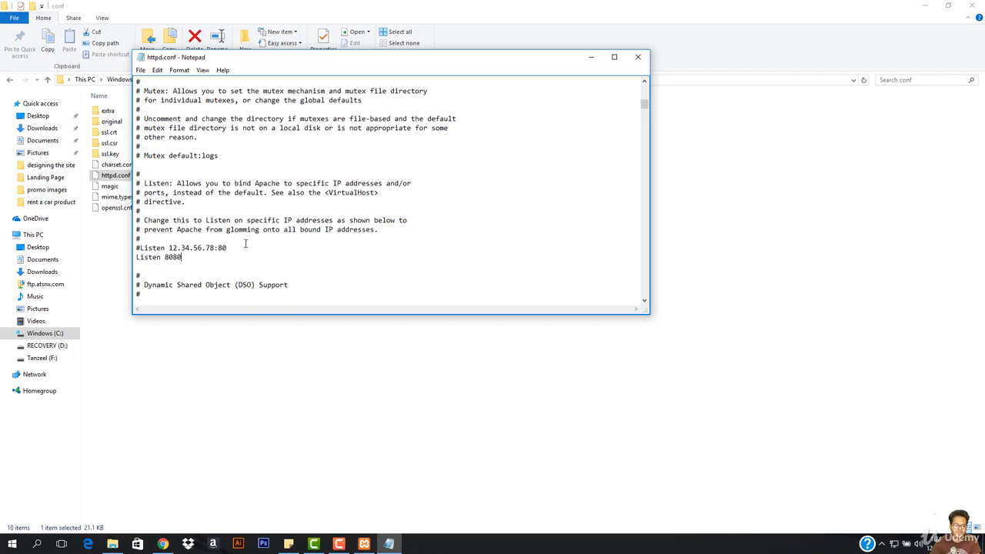
- Find "servername" in httpd.conf and set the uncommented ServerName line to localhost:8080
scroll(246, 244, "down", 1)
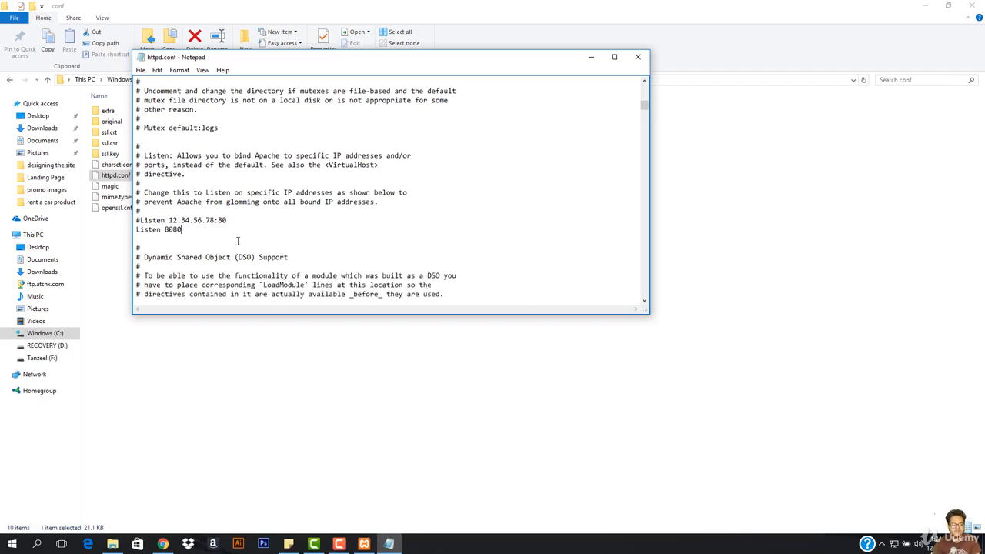
key("ctrl+f")
type("servername")
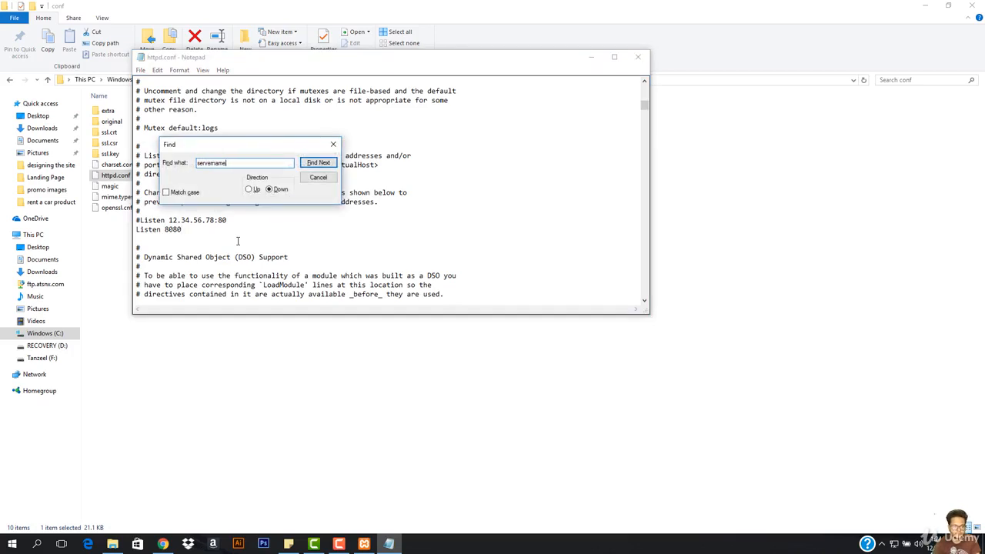
key("Return")
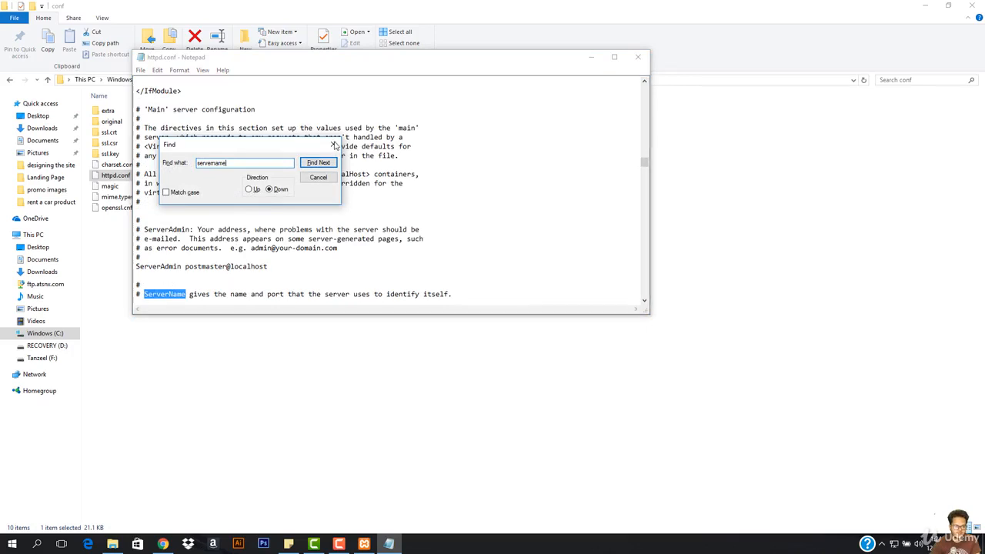
left_click(333, 145)
scroll(281, 229, "down", 3)
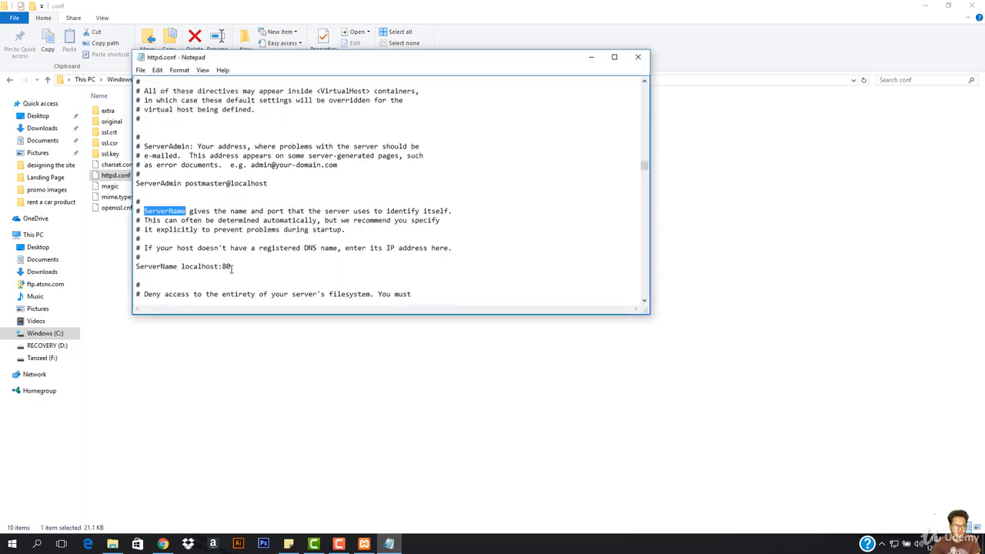
left_click(233, 267)
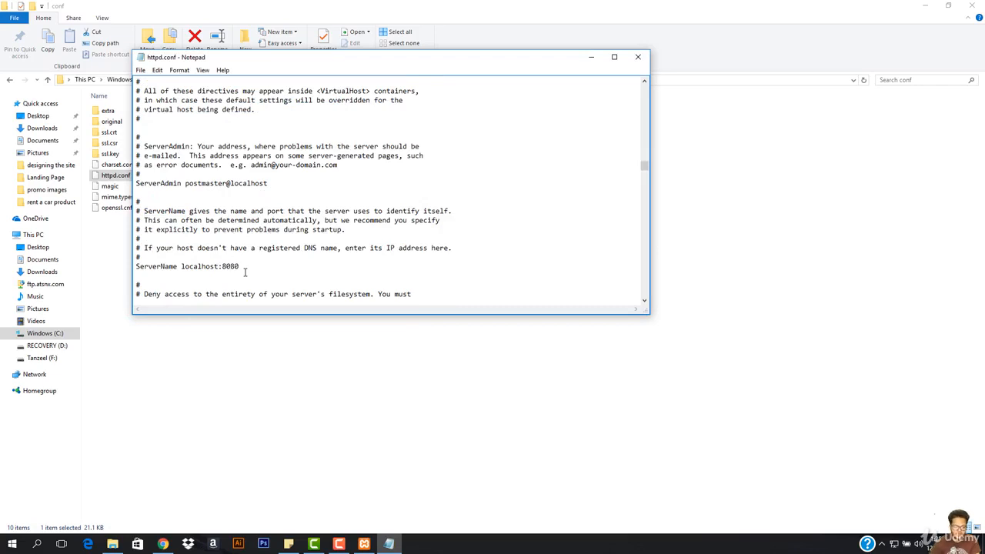
- Save the changes to httpd.conf and close the file
left_click(141, 70)
left_click(160, 106)
left_click(639, 59)
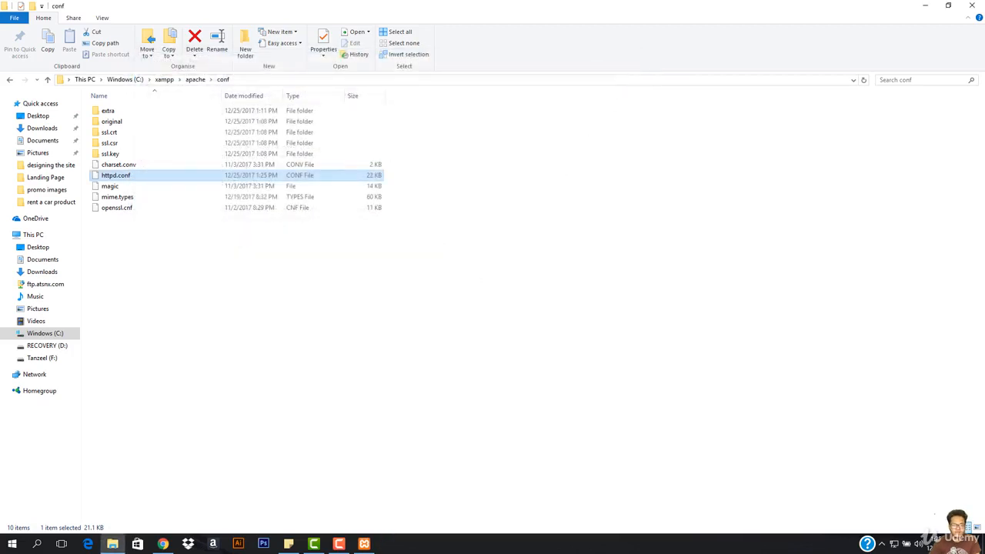
- Switch to the XAMPP Control Panel, then stop and restart the Apache module
left_click(365, 544)
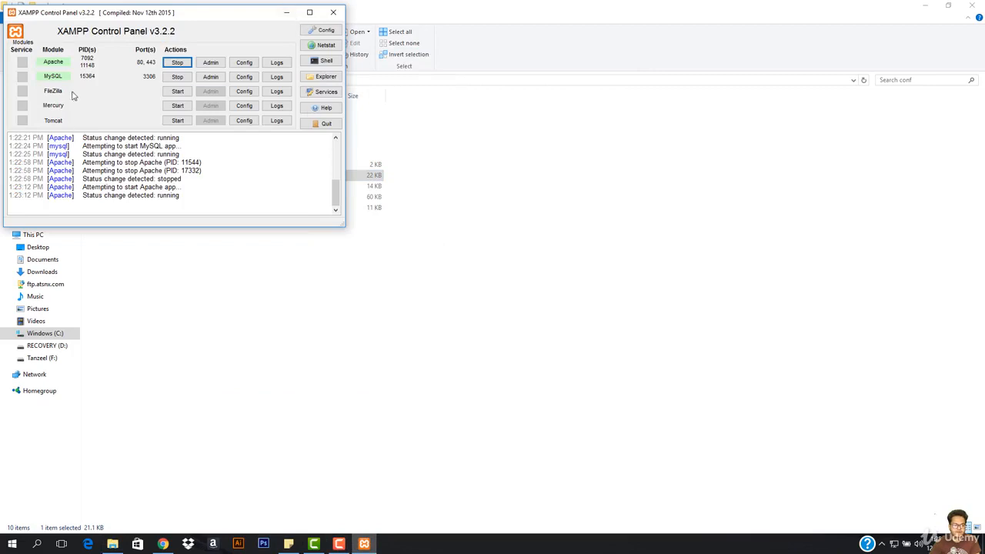
left_click(178, 64)
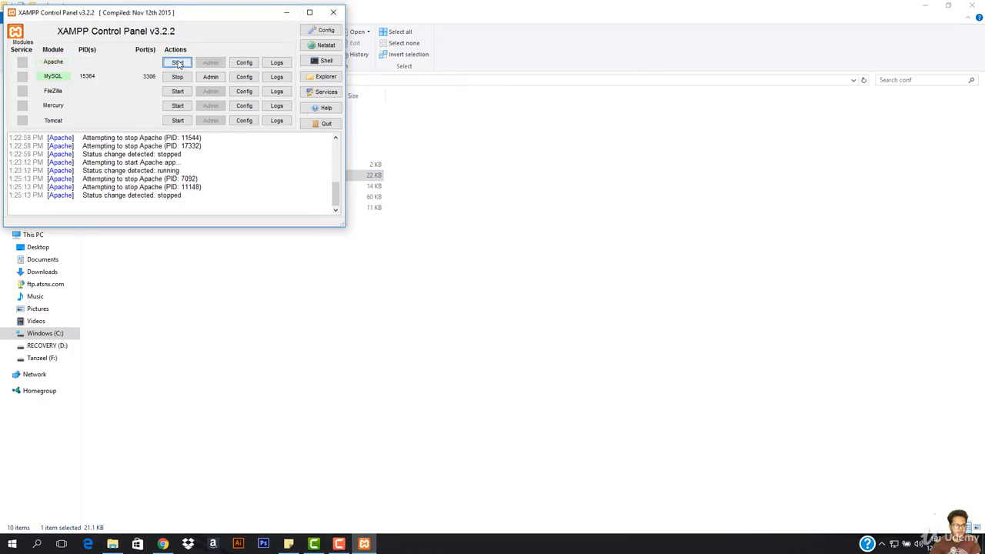
left_click(178, 63)
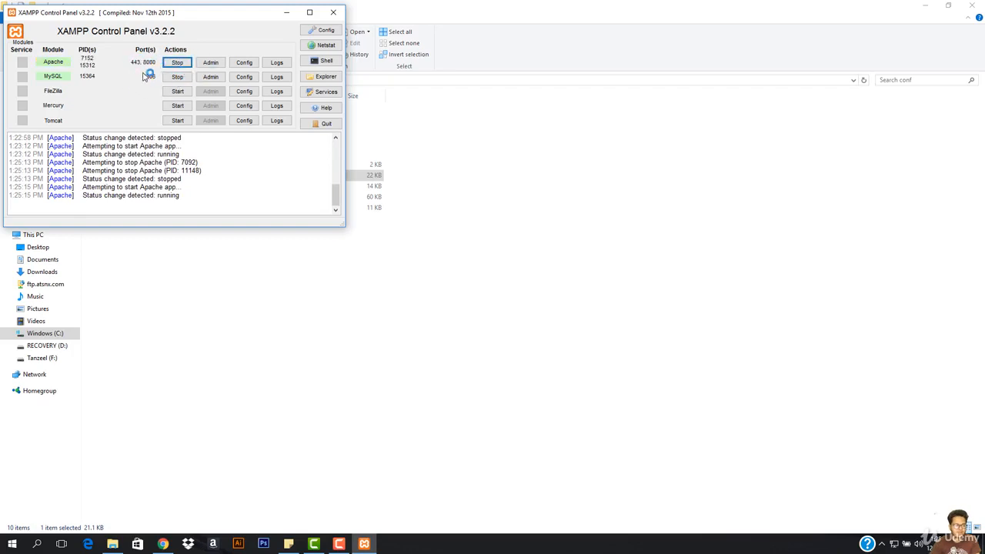
- Switch to Chrome and try to load localhost without a port number or the dashboard path
left_click(162, 543)
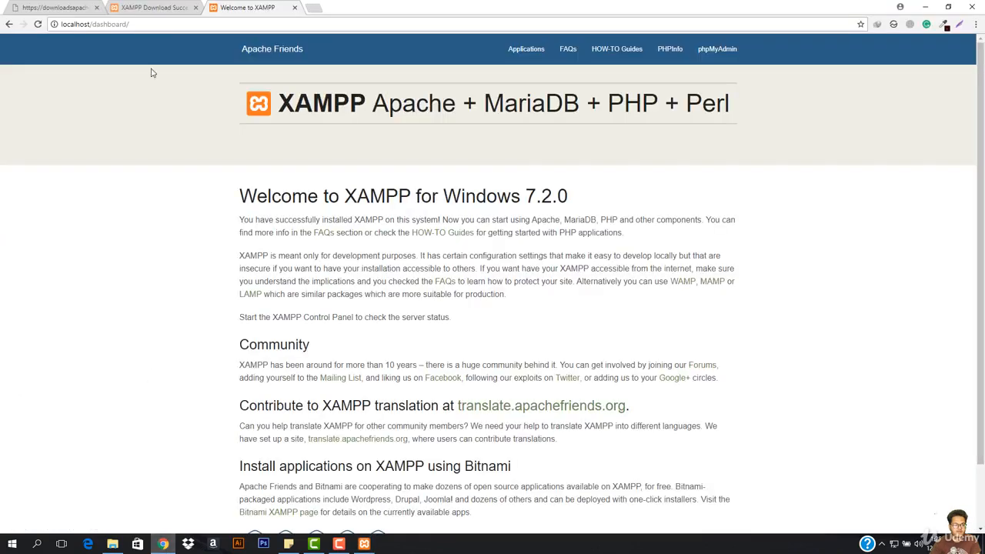
left_click_drag(131, 26, 93, 37)
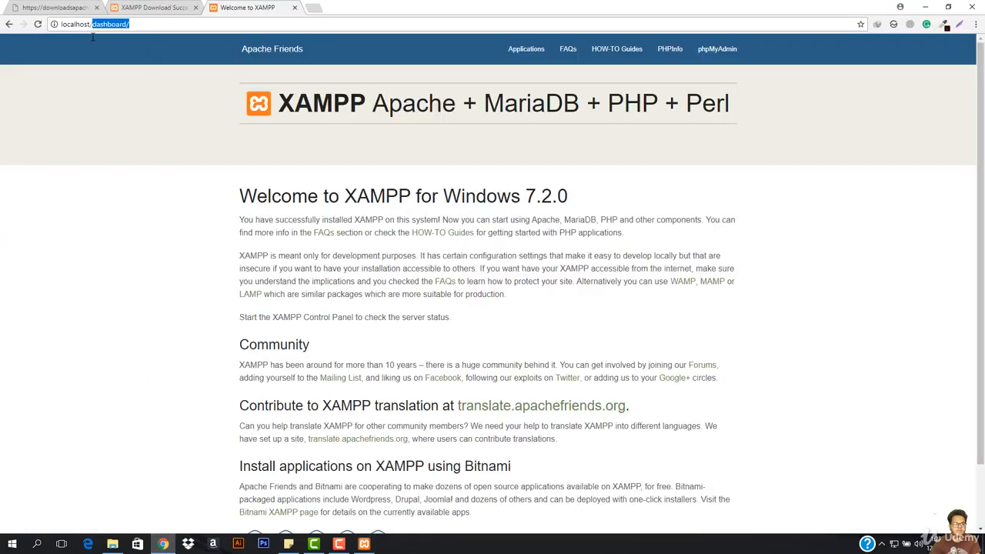
key("BackSpace")
key("Return")
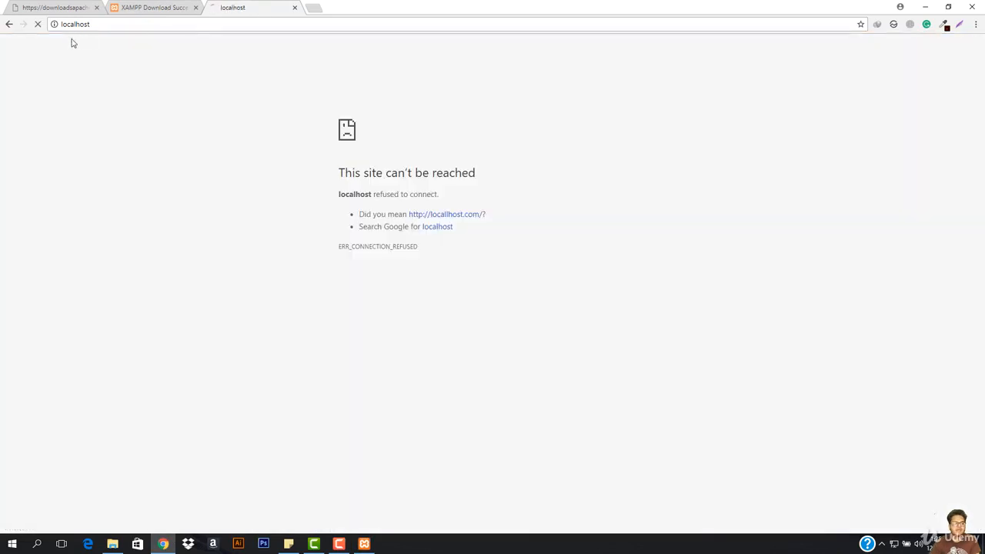
- Load localhost:8080 in the same browser tab
left_click(122, 26)
left_click(123, 26)
type(":8080")
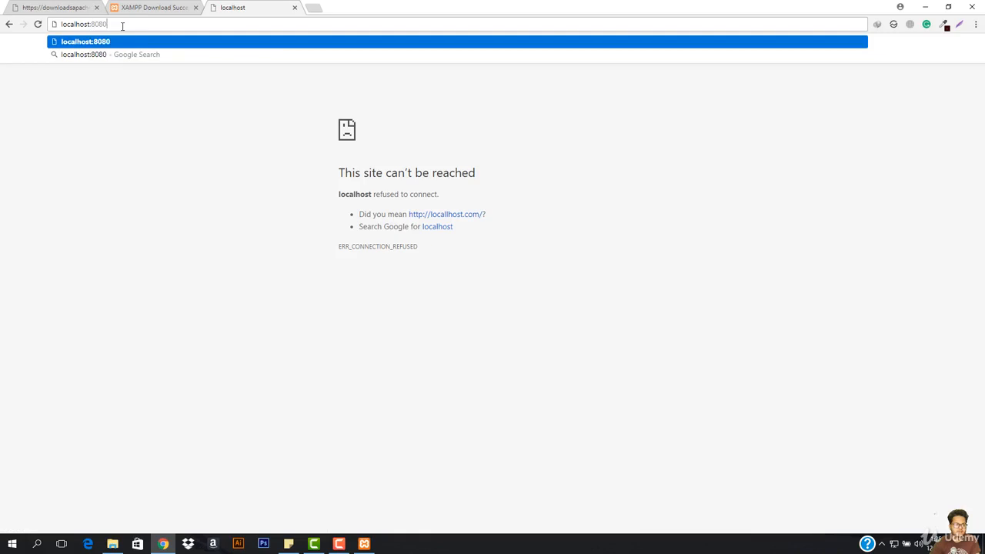
key("Return")
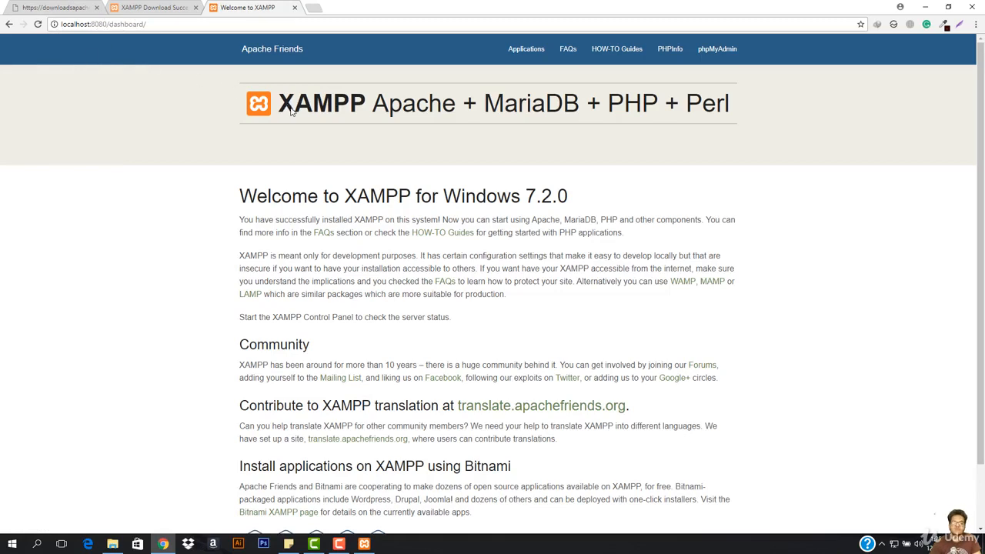
- Examine the XAMPP welcome page, from its main heading and introduction to the Bitnami applications section
scroll(308, 115, "down", 2)
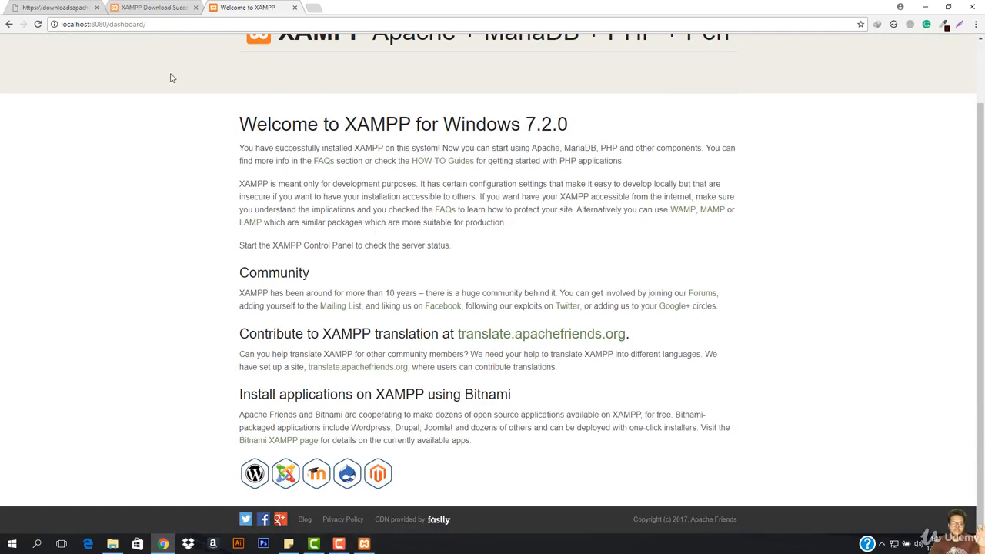
scroll(168, 85, "up", 2)
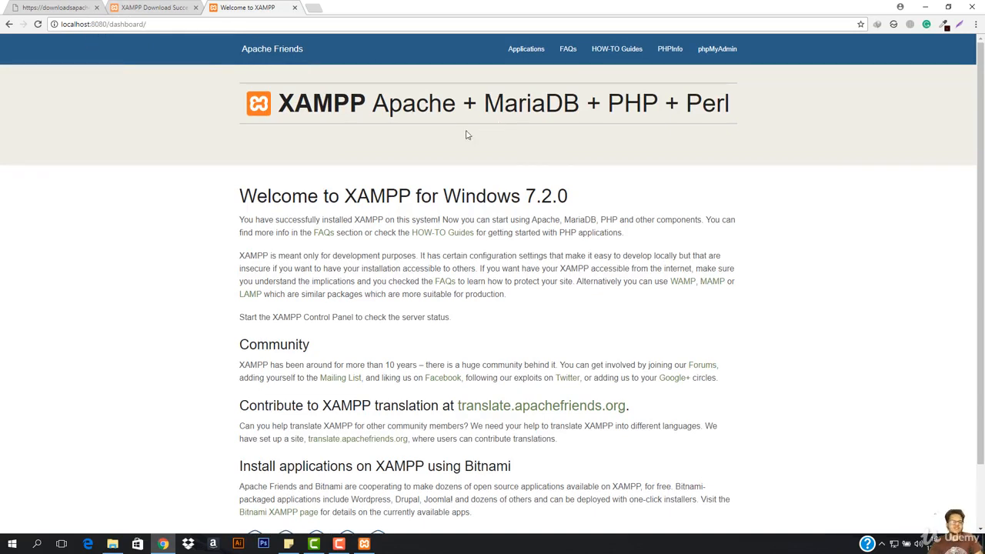
left_click_drag(312, 103, 365, 104)
left_click(364, 103)
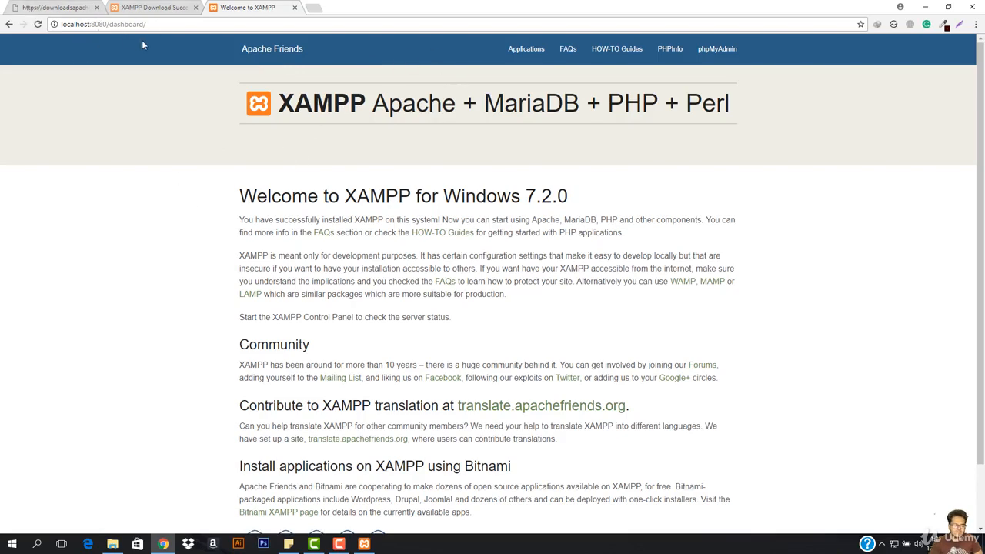
scroll(407, 266, "down", 2)
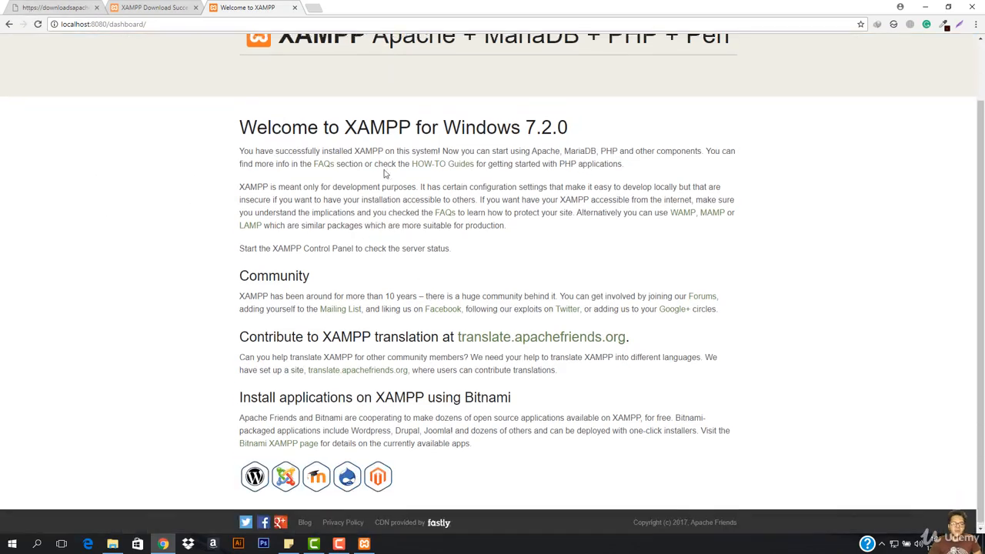
scroll(385, 174, "up", 2)
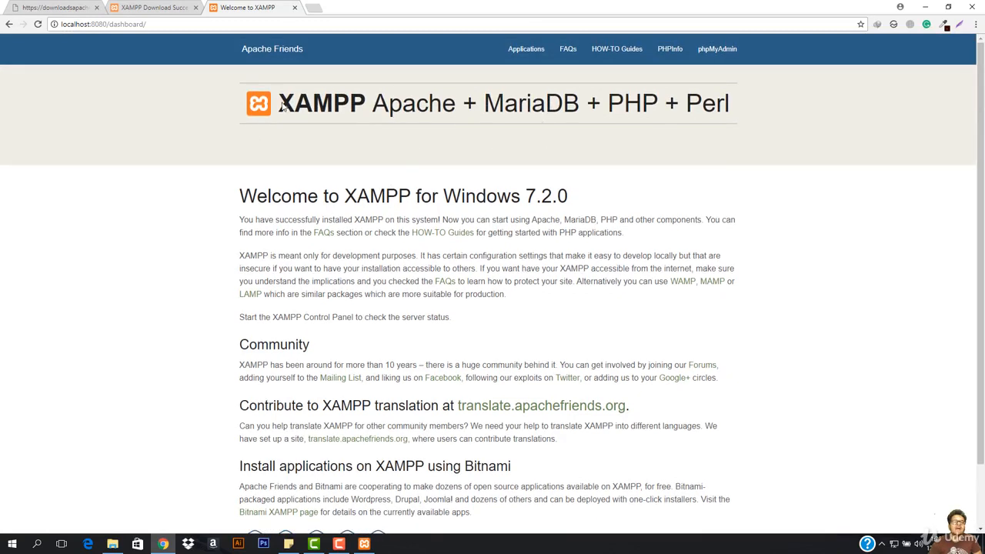
left_click_drag(282, 106, 748, 117)
left_click(566, 125)
left_click_drag(240, 197, 220, 203)
left_click(622, 220)
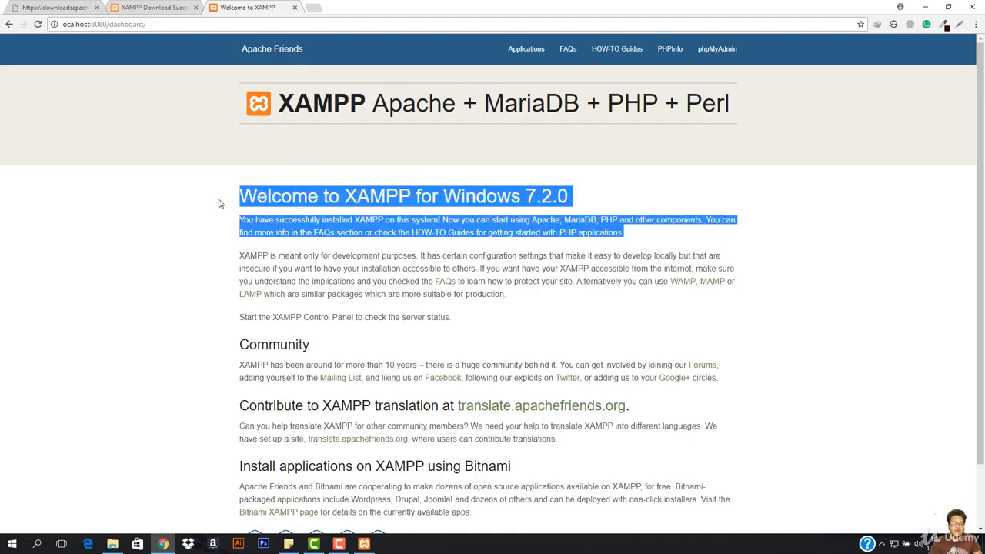
left_click(219, 203)
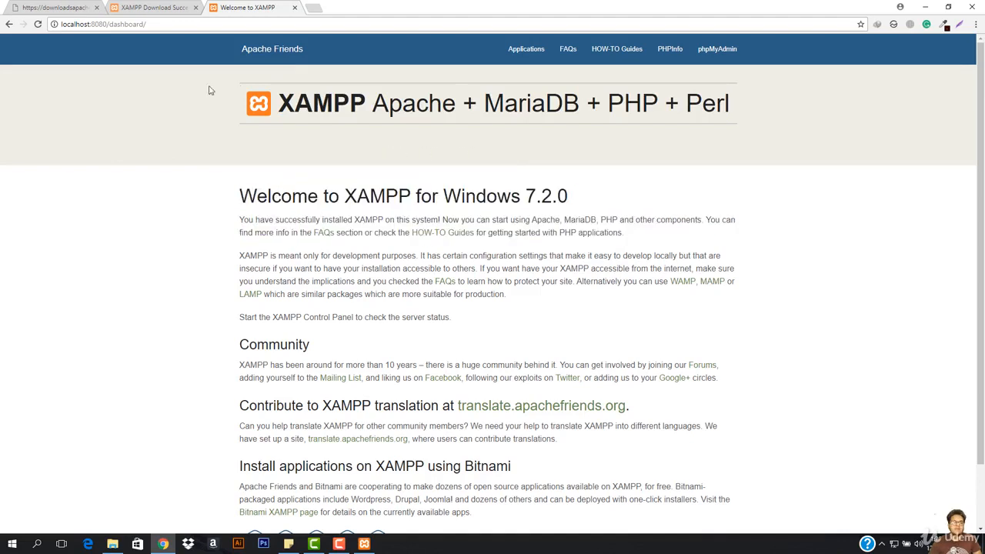
scroll(316, 292, "down", 1)
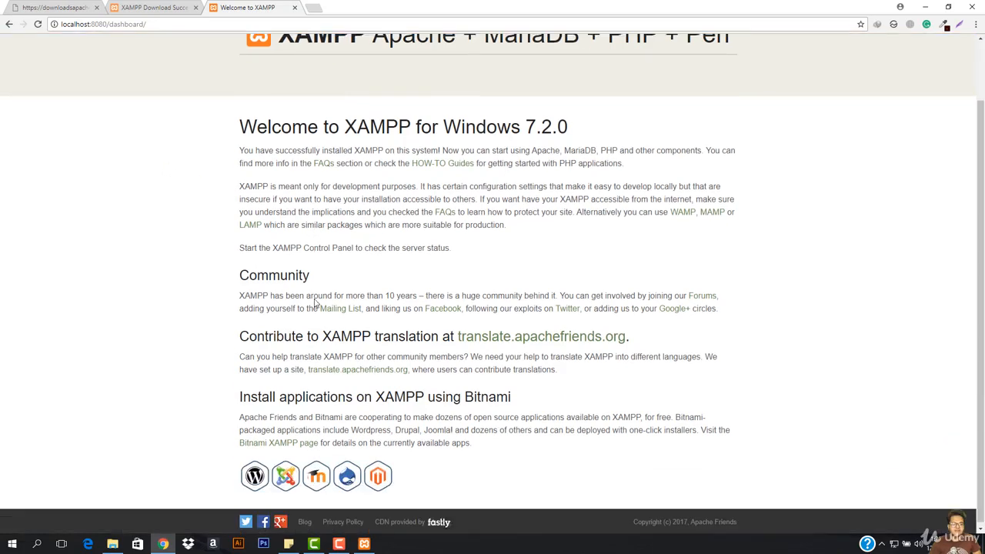
scroll(577, 339, "up", 1)
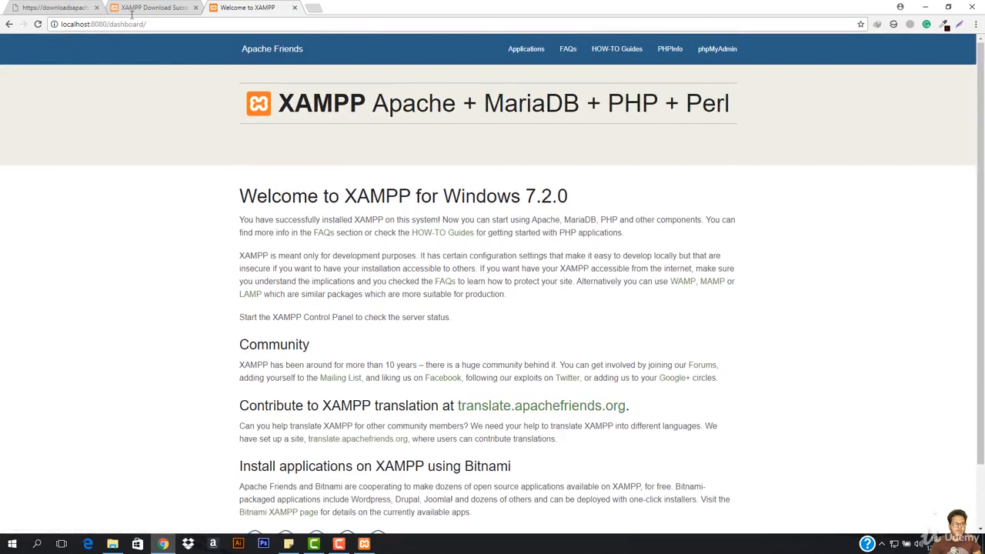
scroll(577, 173, "down", 1)
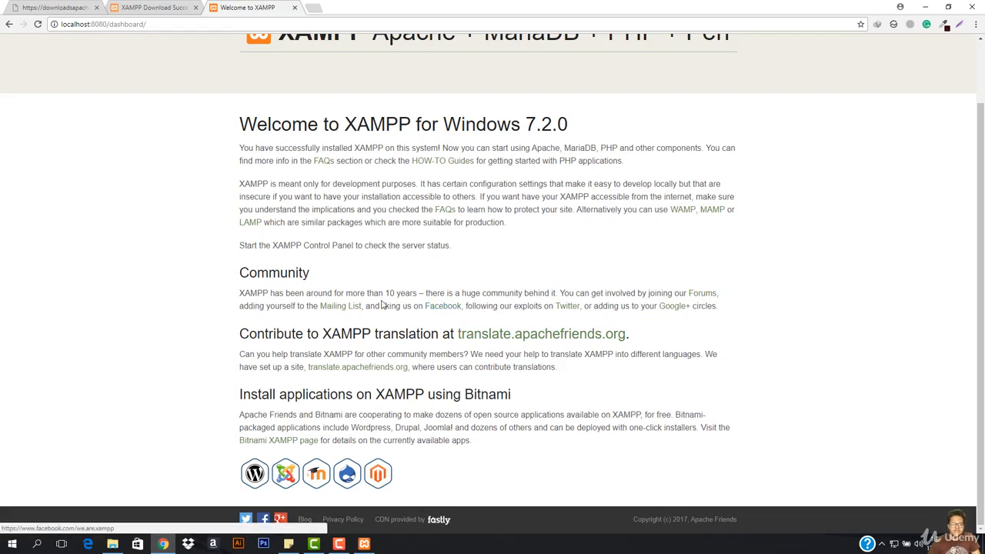
scroll(507, 311, "up", 1)
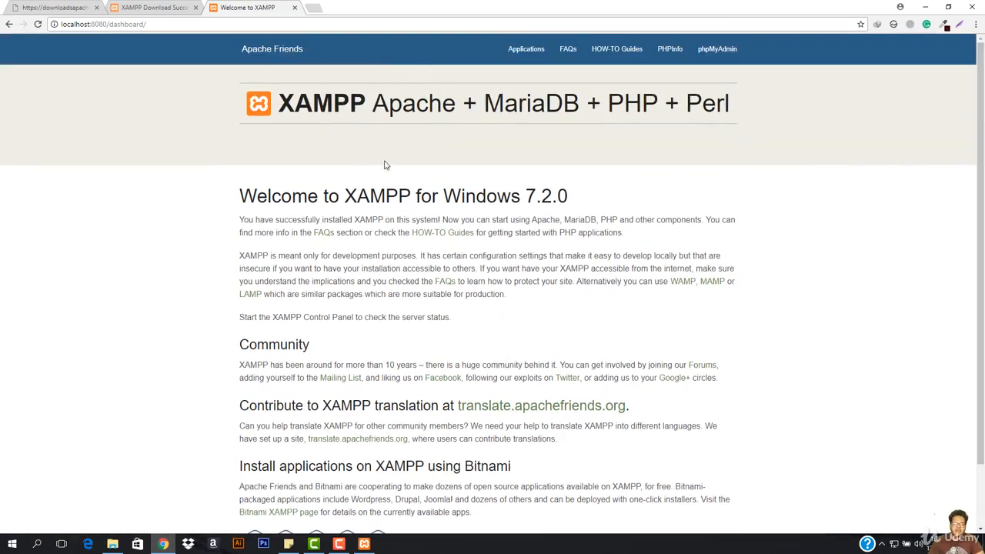
- Open wordpress.org in a new browser tab and go to its Download WordPress page
left_click(314, 7)
type("wordpress.org")
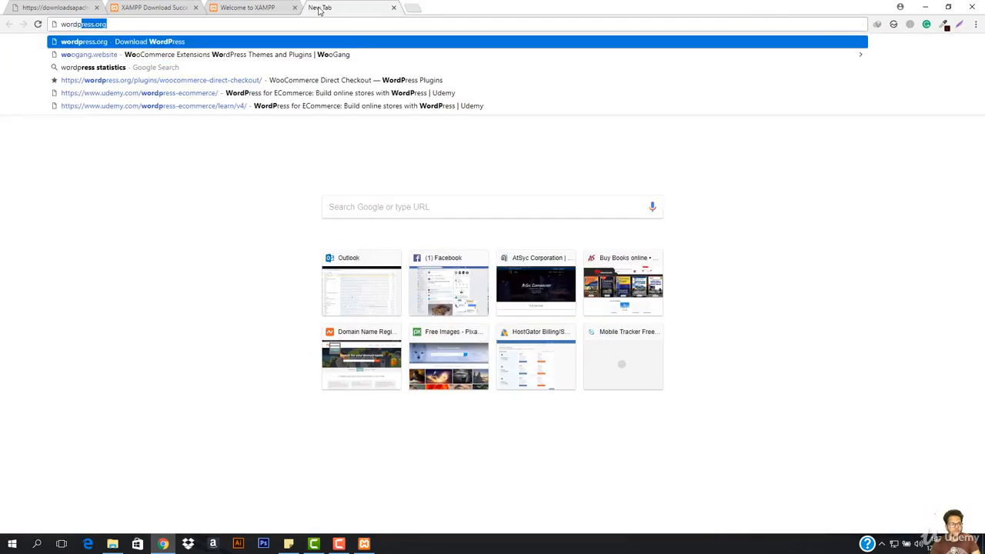
key("Return")
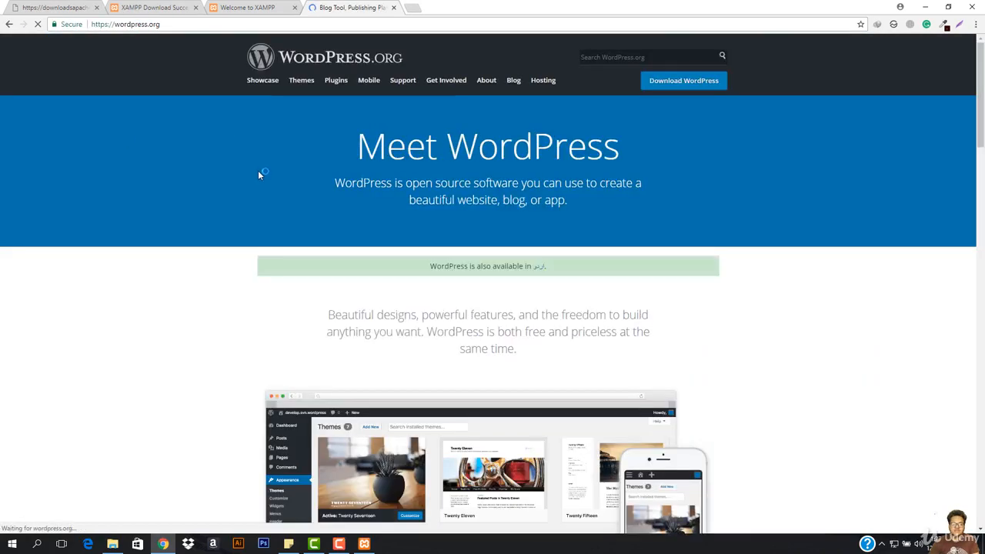
left_click(244, 6)
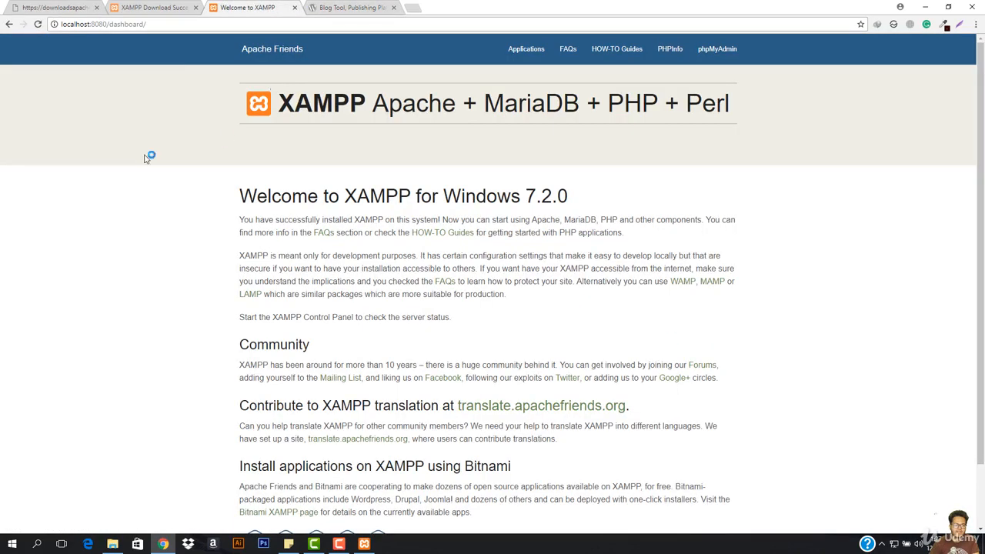
left_click(372, 5)
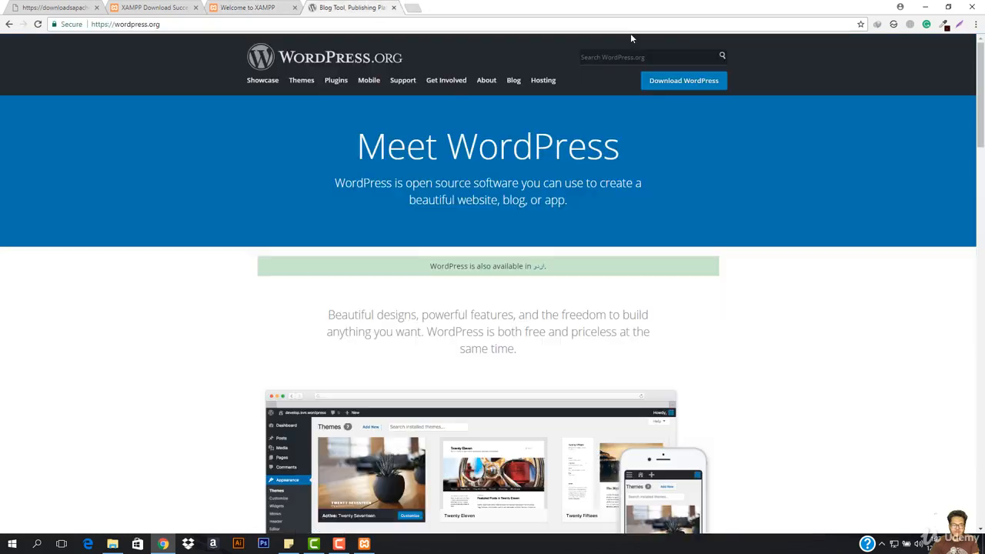
left_click(697, 83)
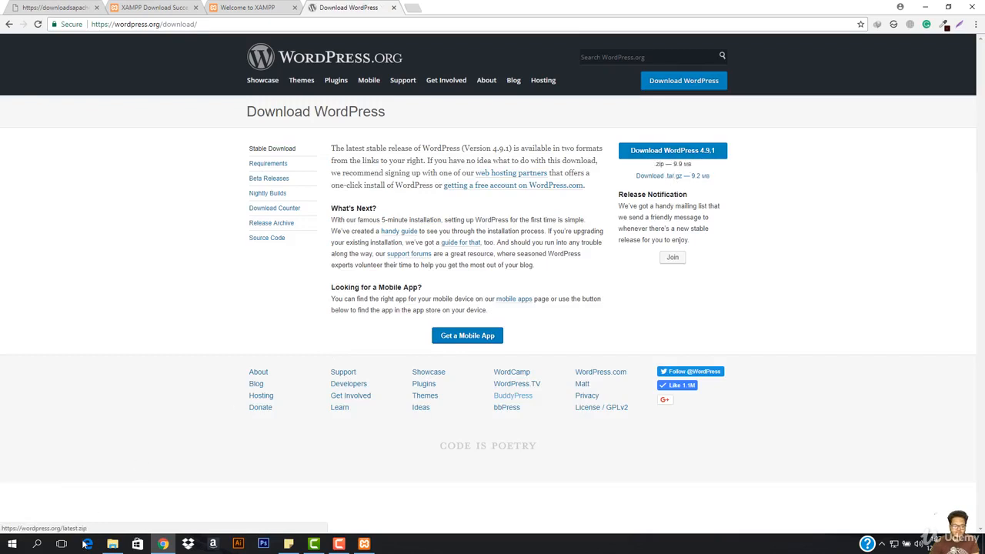
- Switch to File Explorer and open the Compressed folder inside Downloads
left_click(113, 544)
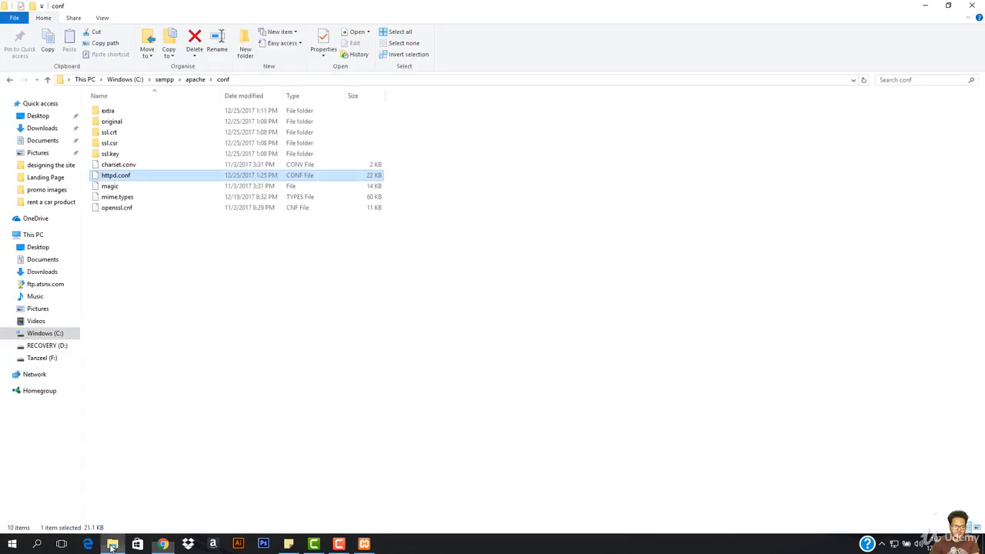
left_click(27, 131)
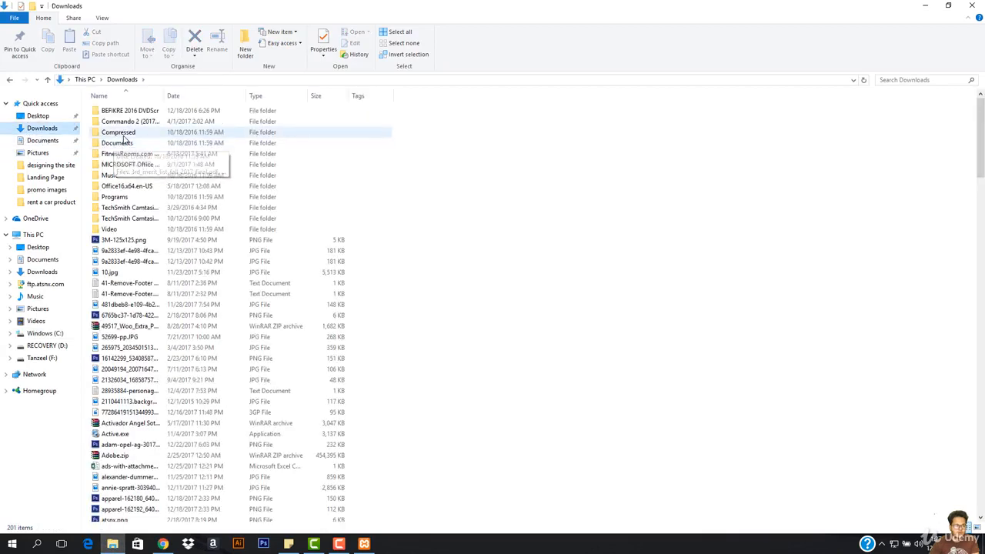
double_click(115, 133)
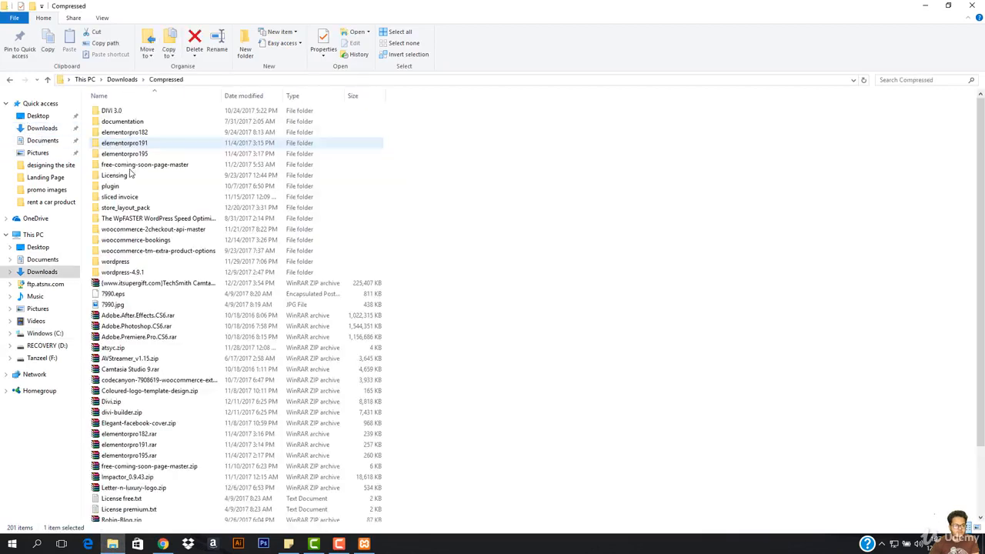
- Move wordpress-4.9.1.zip from the Compressed folder to an empty area of the desktop
left_click(142, 276)
key("w")
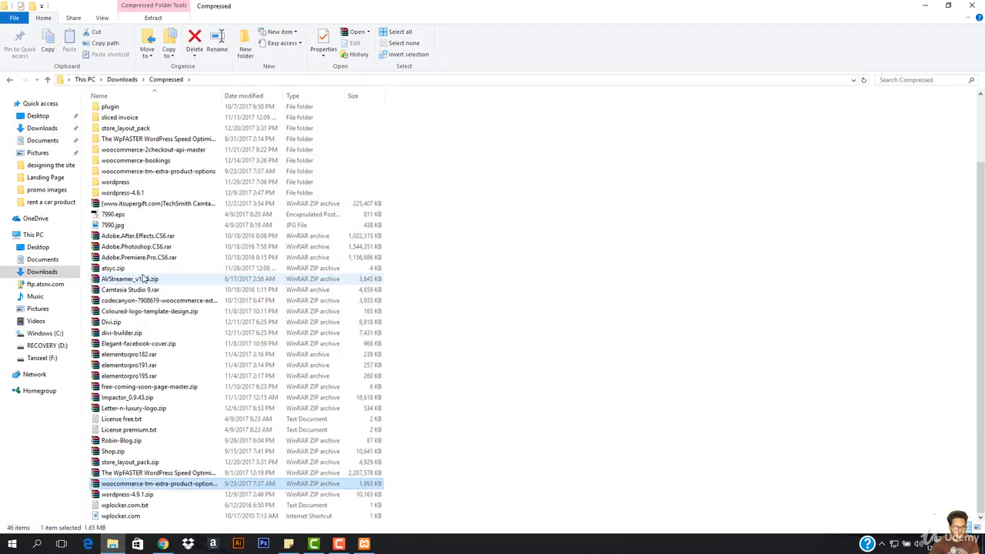
left_click(140, 497)
left_click_drag(133, 496, 984, 473)
left_click_drag(983, 542, 428, 310)
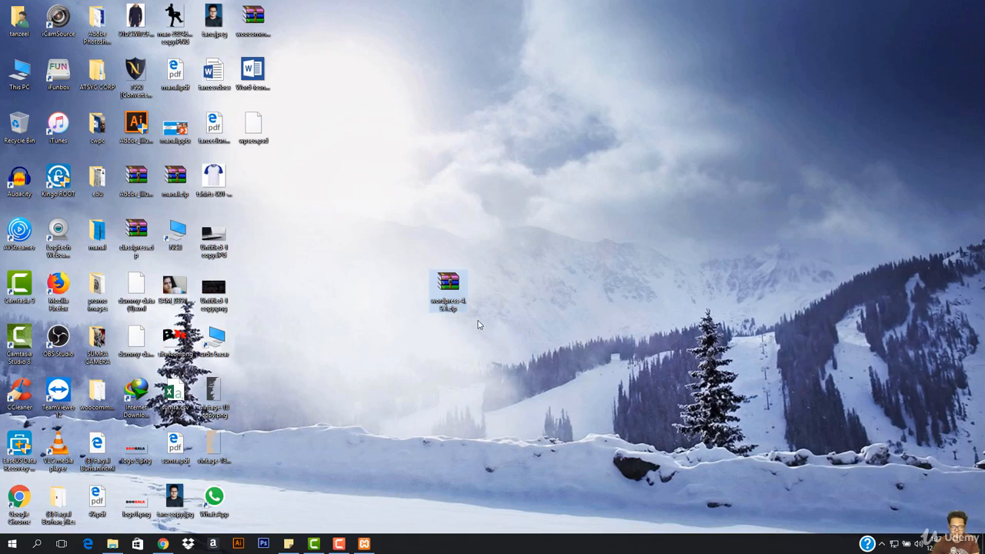
- View the contents of wordpress-4.9.1.zip on the desktop, dismiss the licence reminder and close the archive
double_click(448, 291)
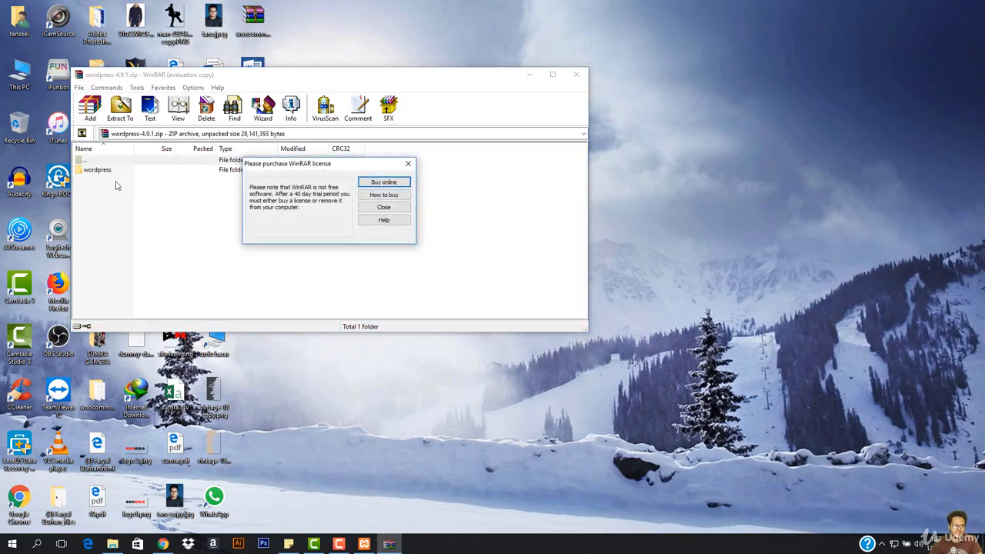
left_click(408, 163)
left_click(577, 75)
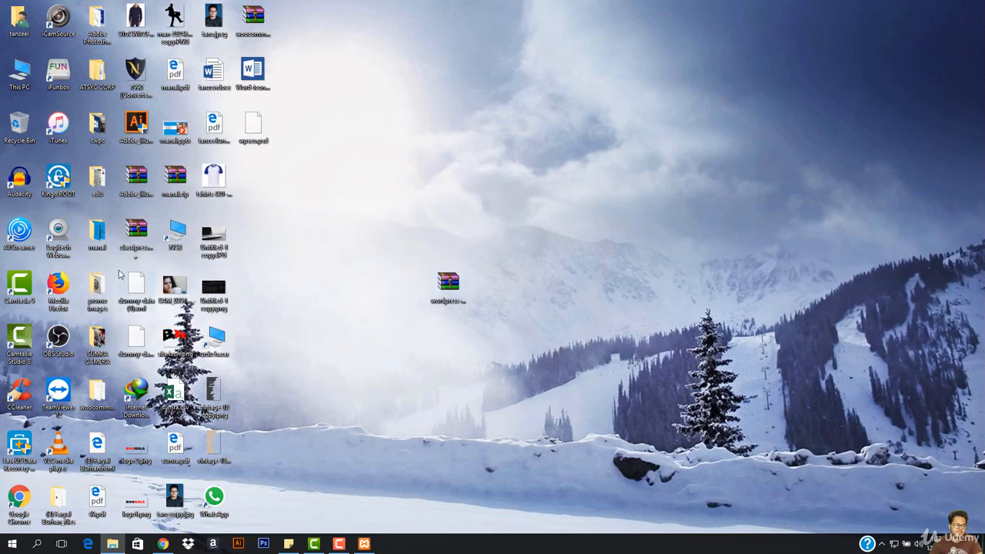
- Extract wordpress-4.9.1.zip directly onto the desktop and open the extracted wordpress folder
right_click(451, 281)
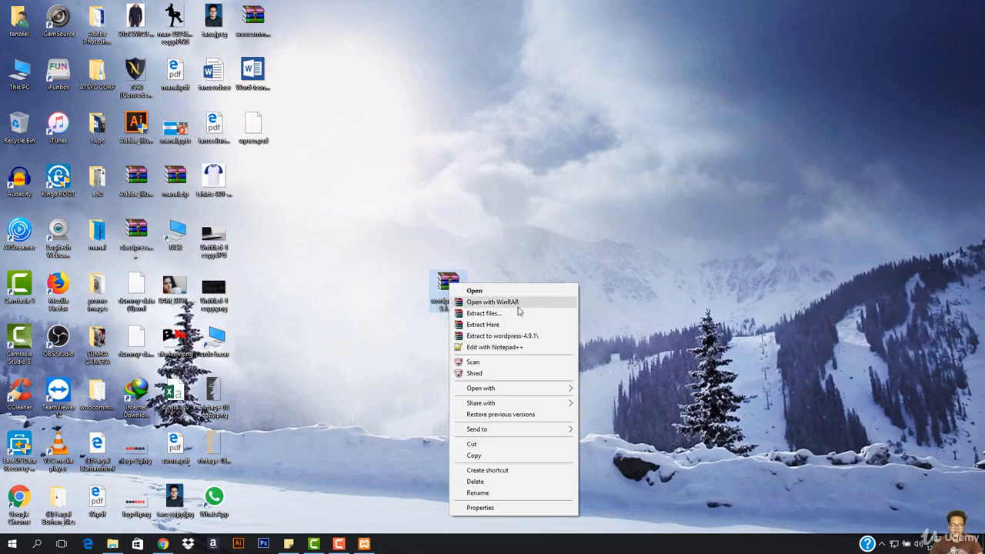
left_click(510, 325)
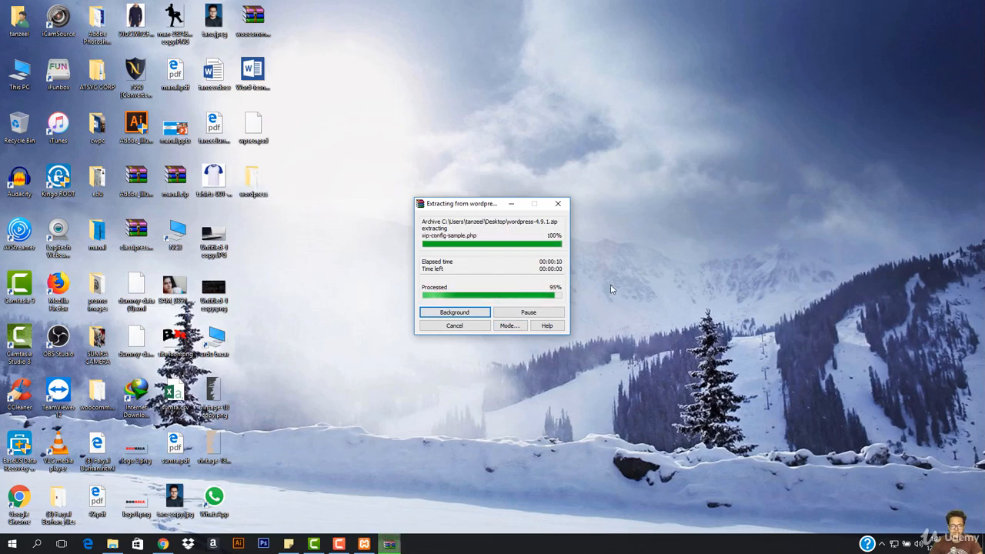
double_click(254, 194)
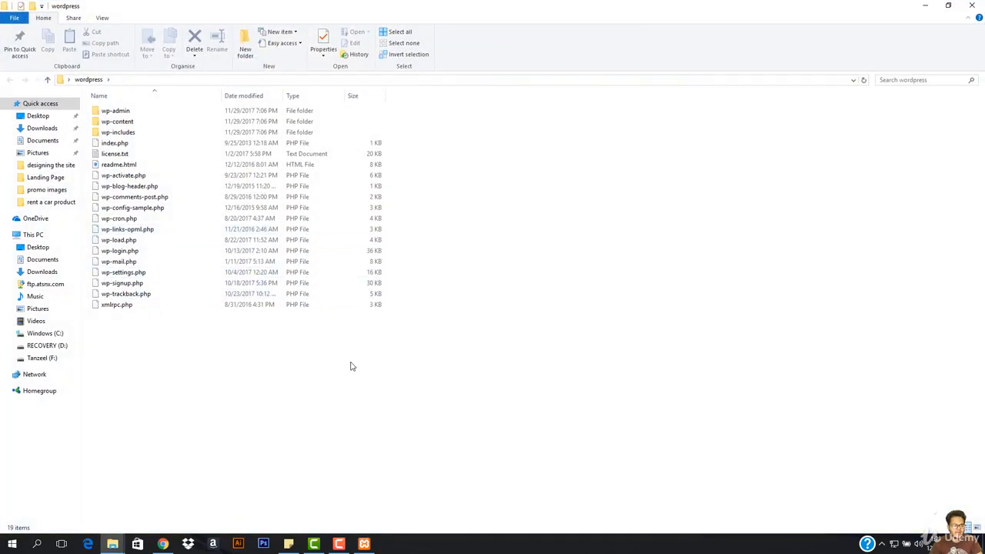
- Compress all files and folders inside the wordpress folder into a ZIP-format archive named wordpress.zip and select that archive
key("ctrl+a")
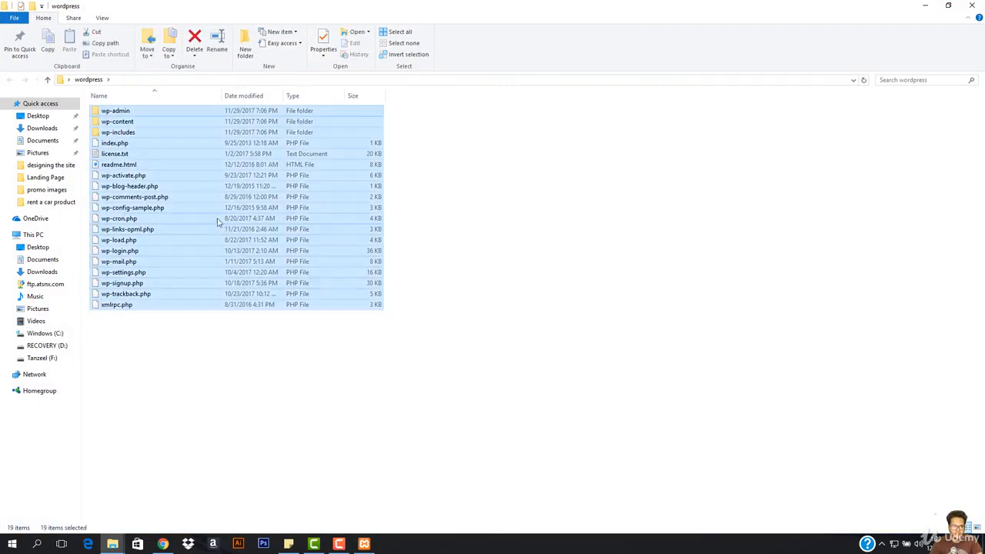
right_click(208, 209)
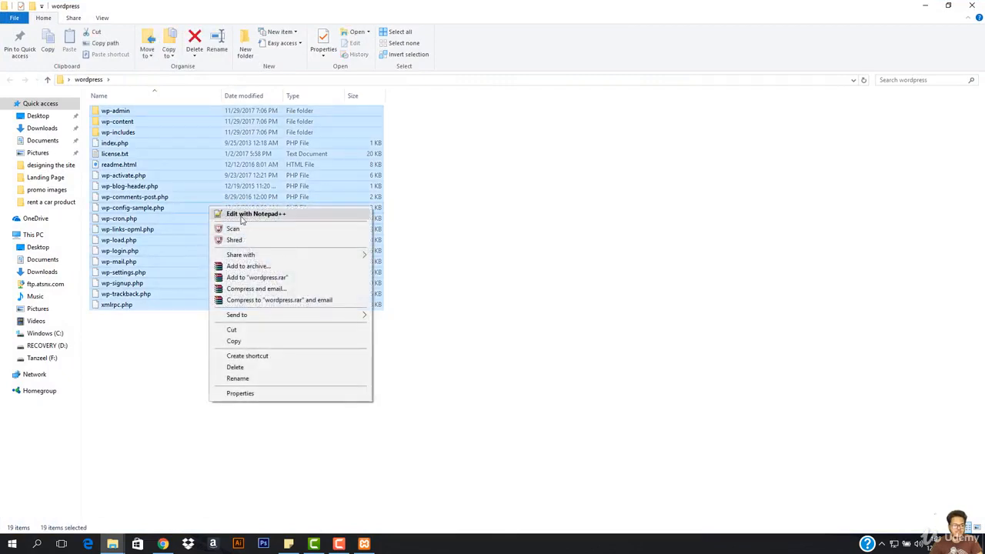
left_click(248, 266)
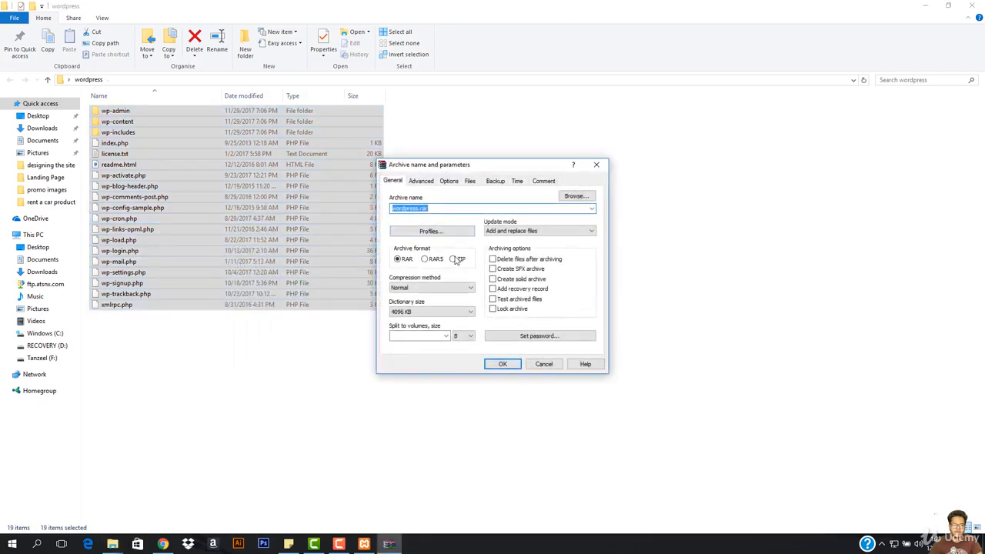
left_click(455, 260)
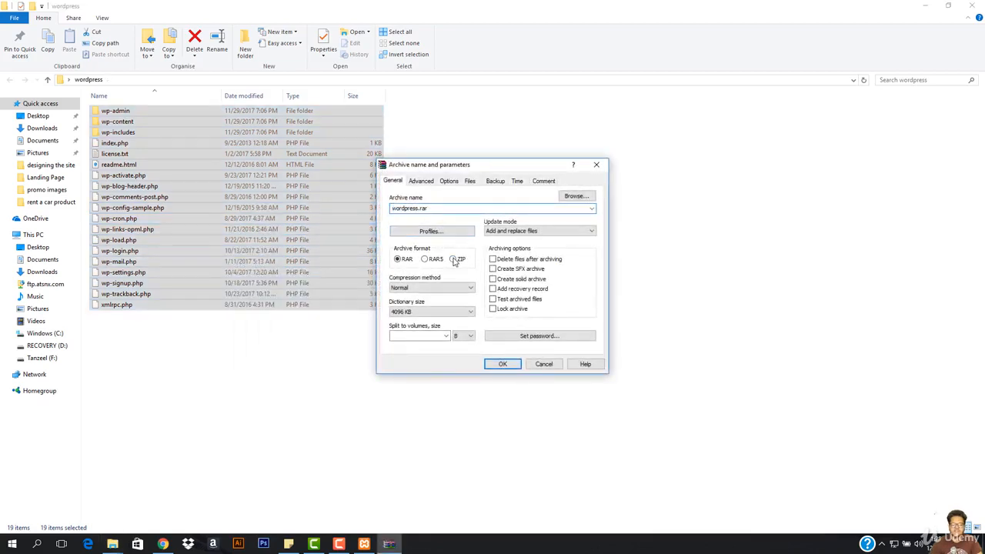
left_click(503, 365)
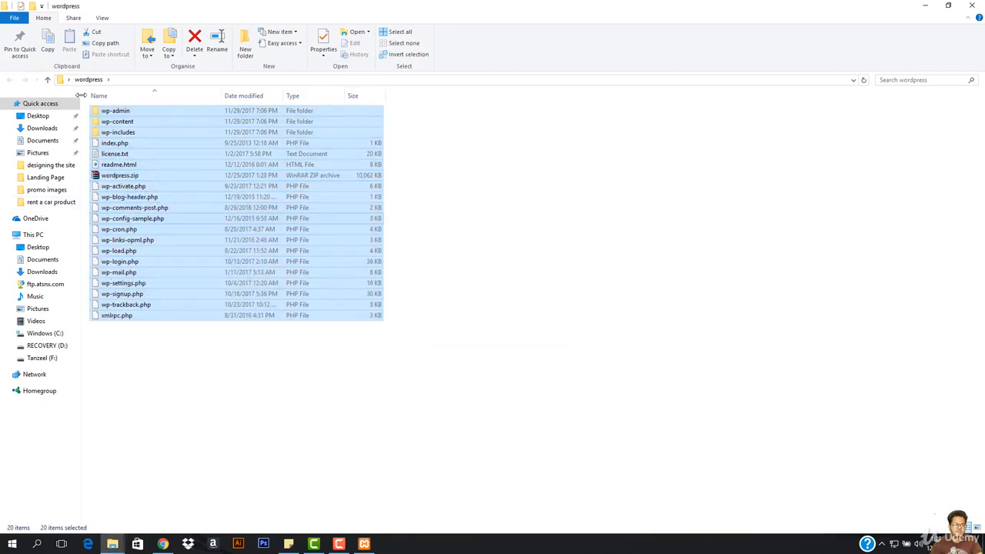
left_click(114, 176)
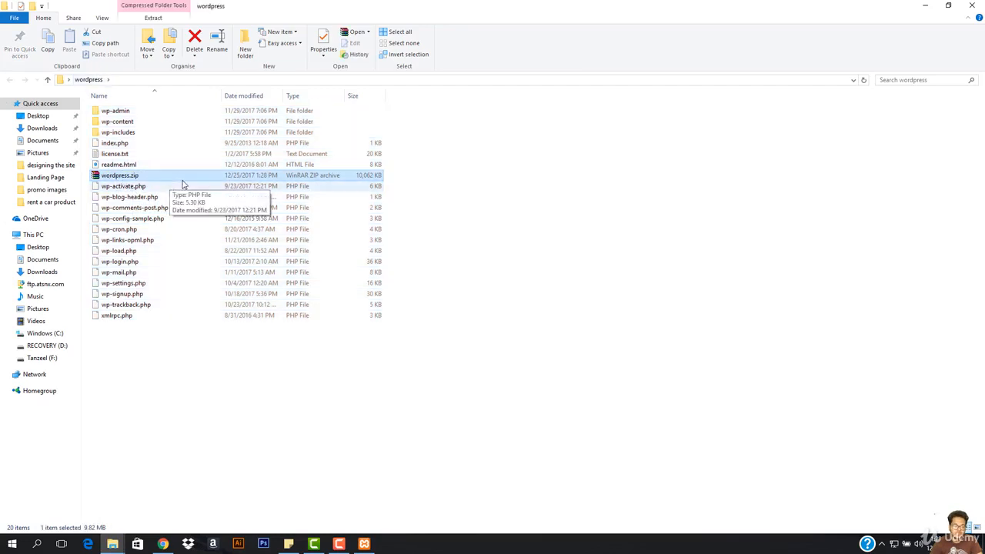
- Go to the htdocs folder inside the xampp folder on the Windows (C:) drive in File Explorer
left_click(163, 544)
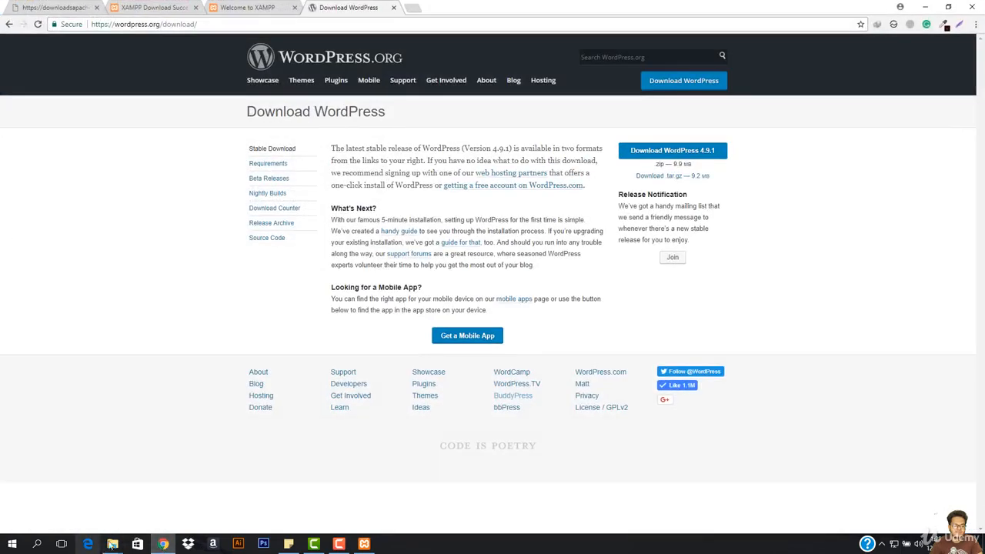
mouse_move(112, 544)
mouse_move(150, 498)
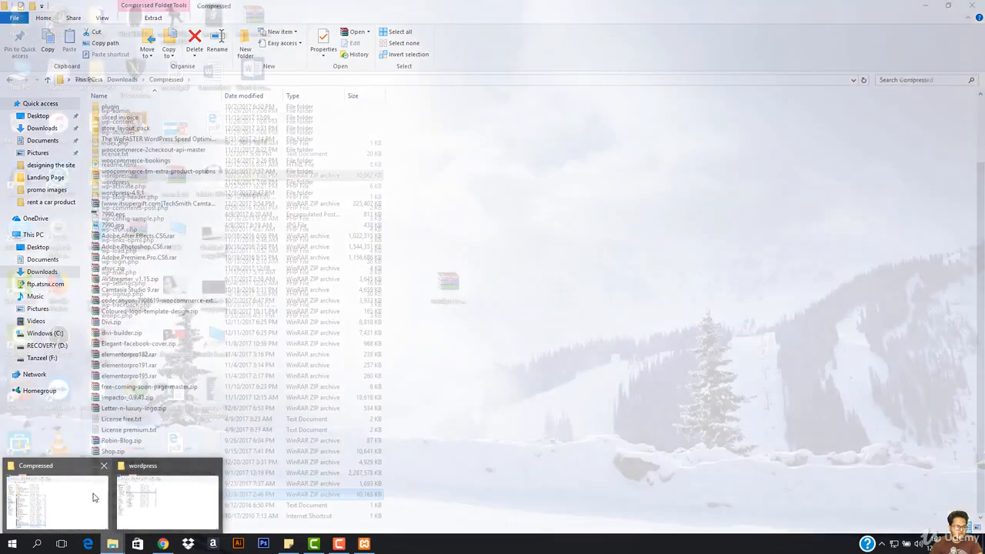
left_click(57, 500)
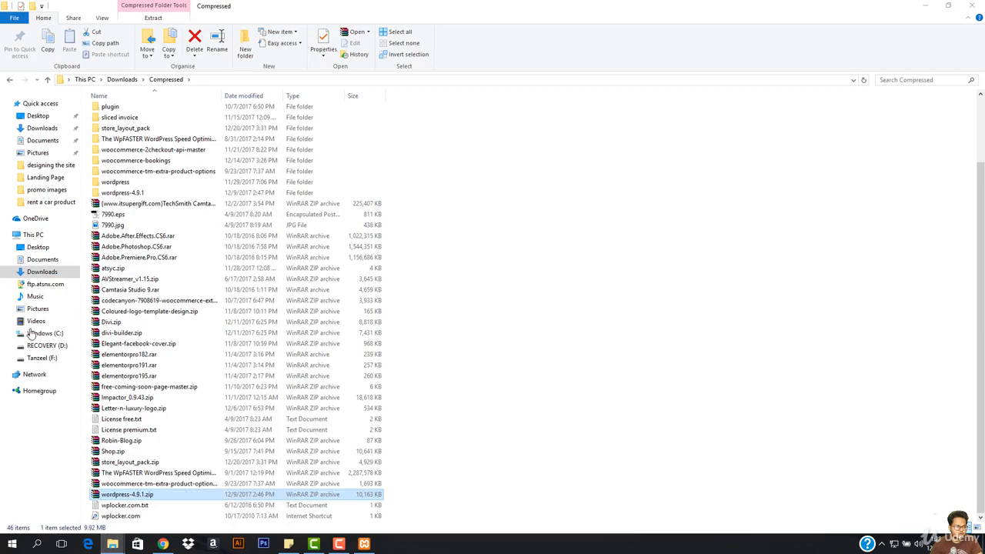
left_click(48, 122)
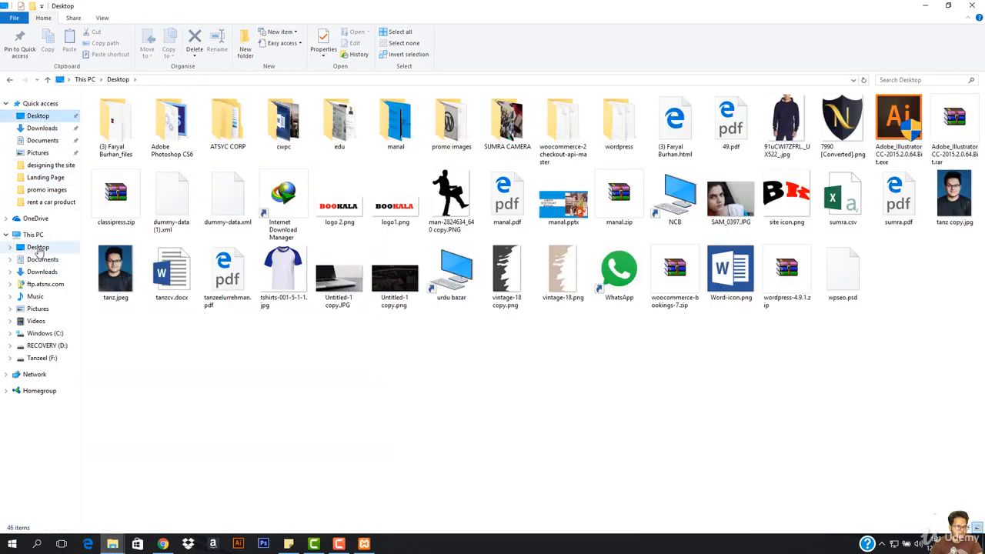
left_click(35, 235)
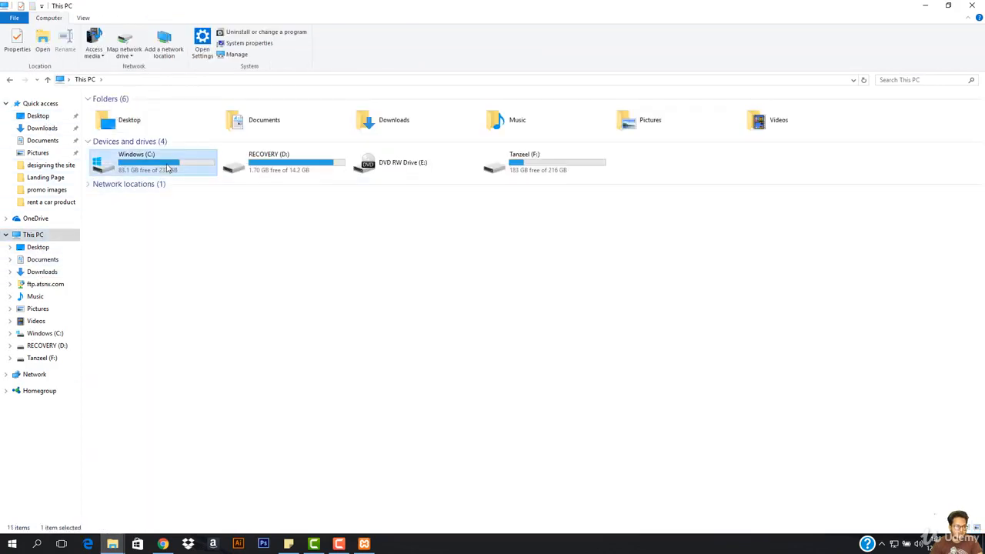
double_click(138, 159)
left_click(110, 230)
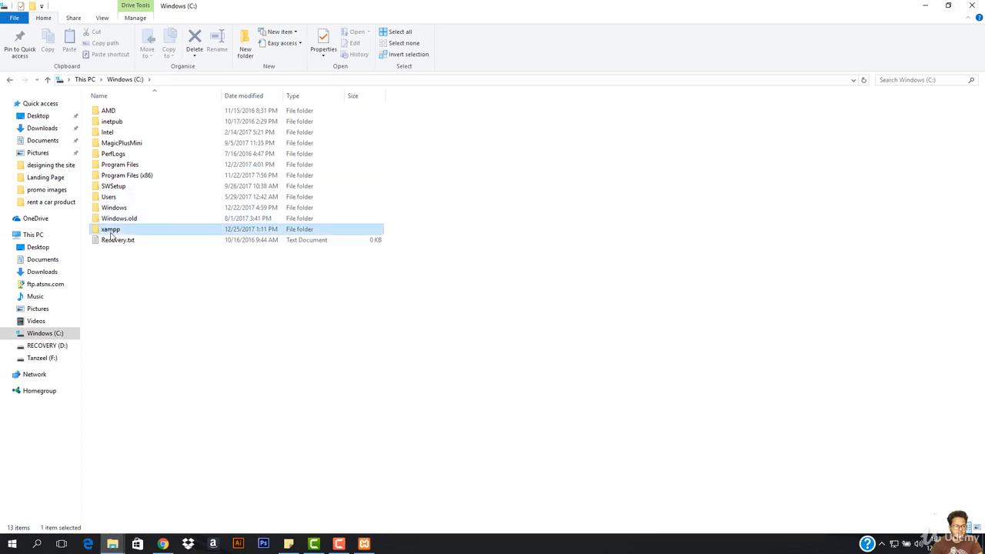
double_click(113, 230)
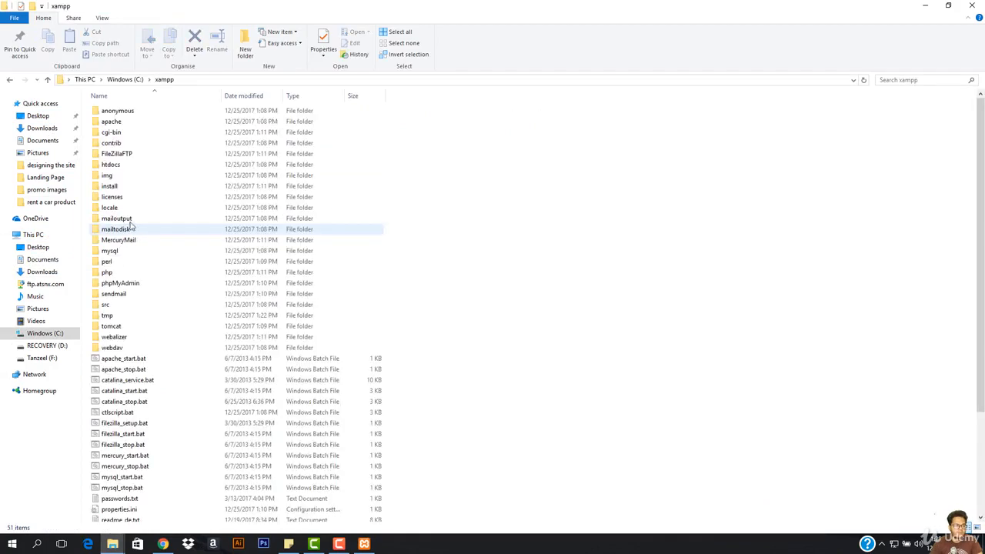
double_click(111, 165)
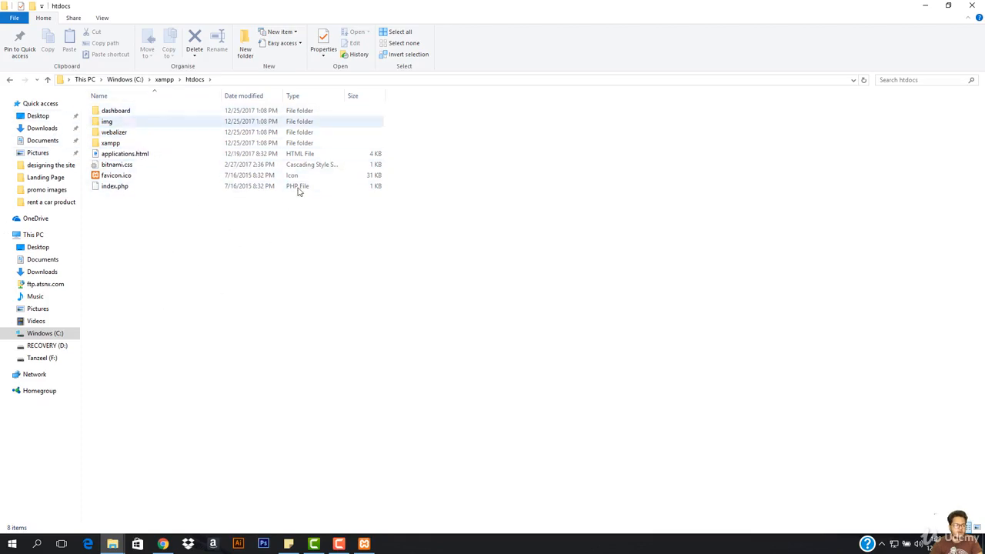
- Examine the default files and folders in htdocs, including the contents of its xampp subfolder
double_click(206, 145)
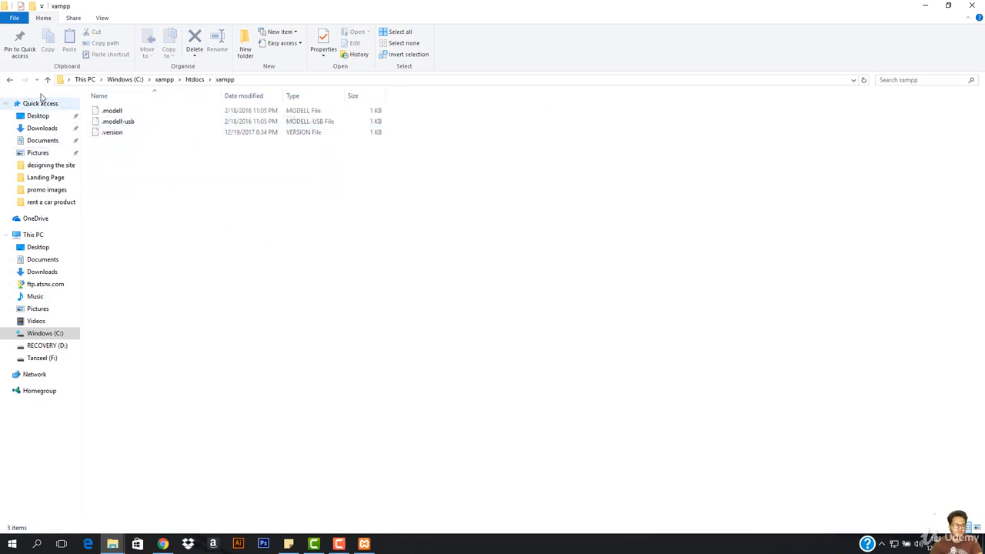
left_click(10, 80)
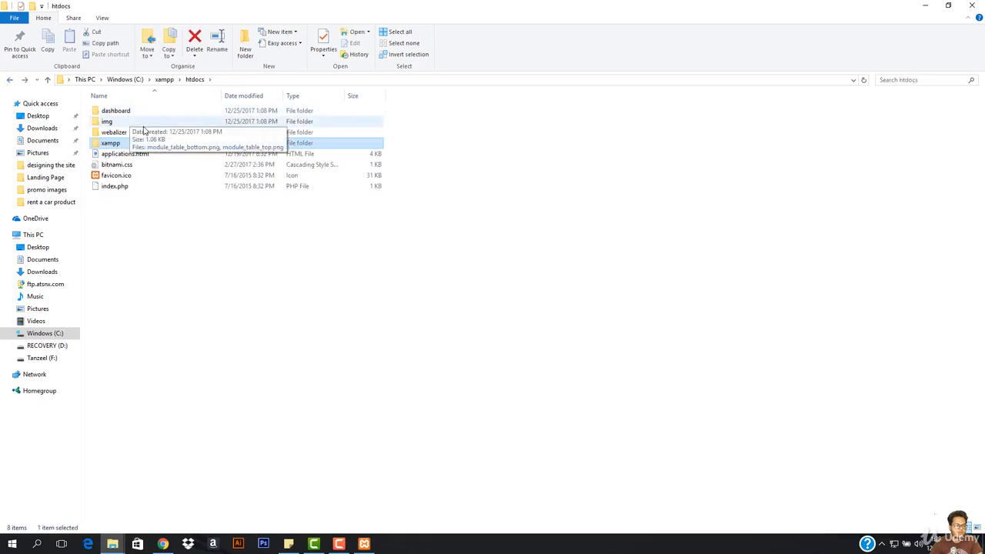
left_click(137, 123)
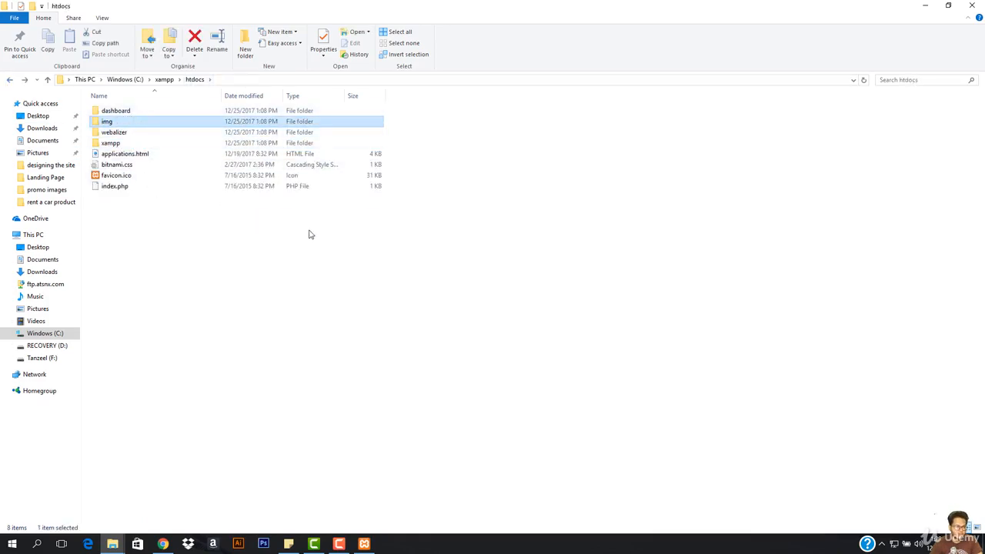
left_click_drag(361, 258, 115, 98)
left_click(285, 312)
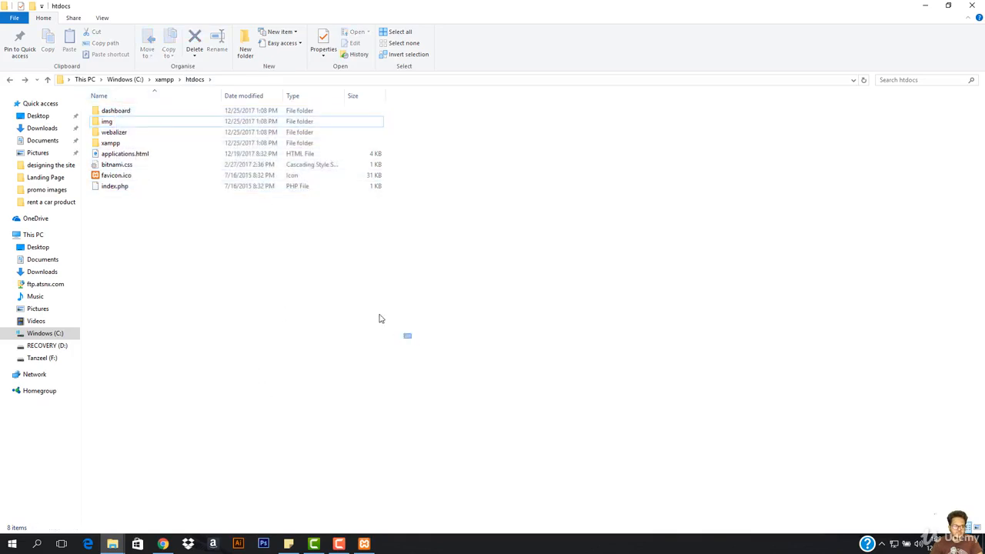
left_click_drag(412, 338, 171, 113)
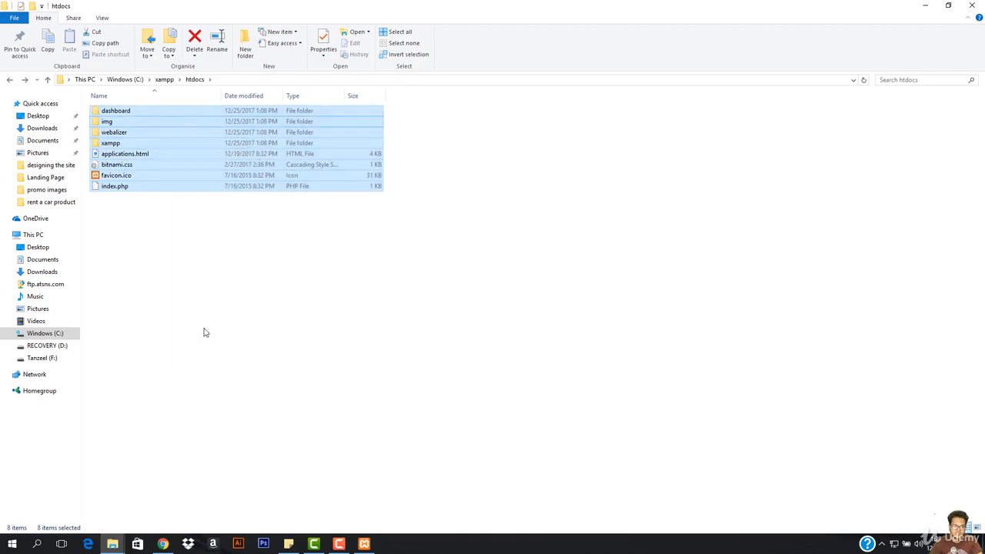
left_click(254, 288)
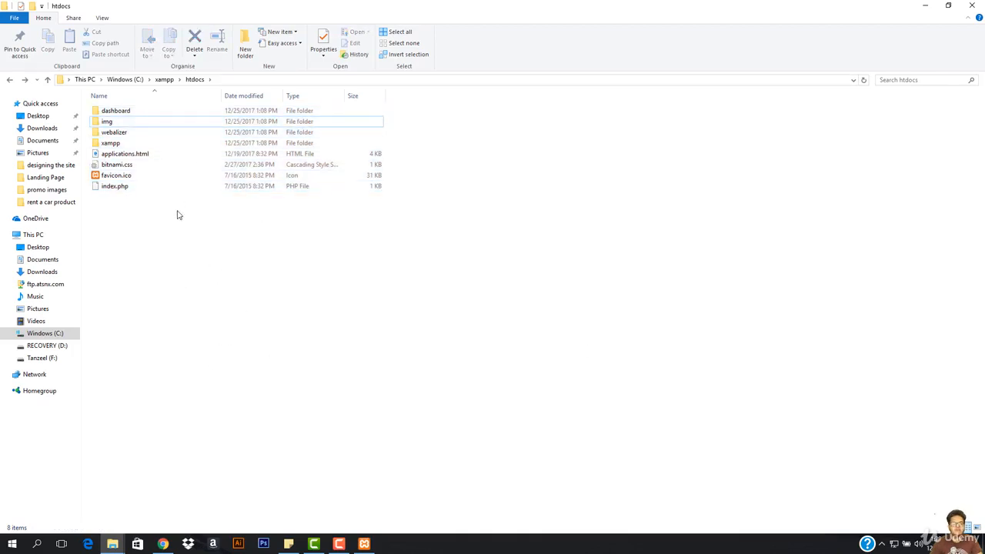
- Create a new folder named wp inside htdocs
right_click(228, 242)
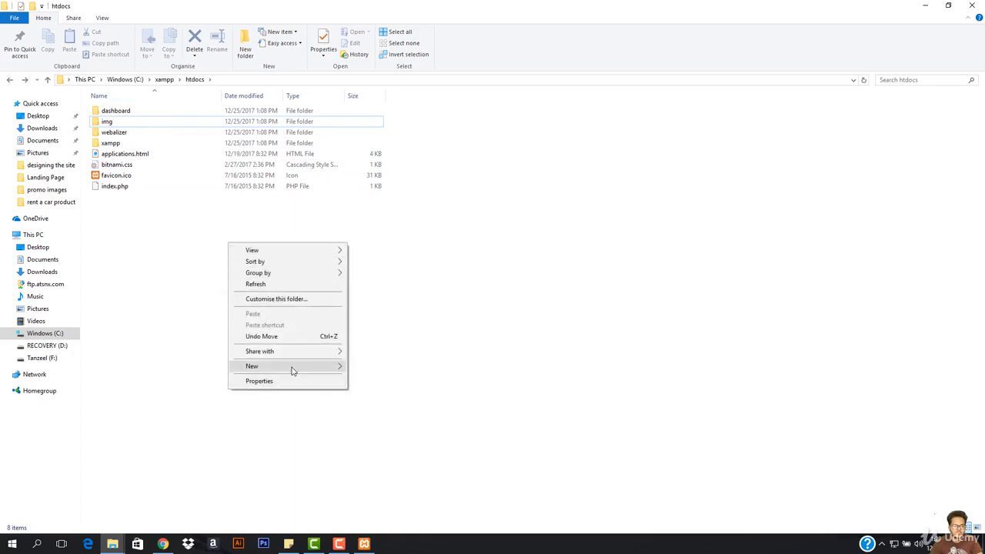
mouse_move(330, 367)
left_click(377, 368)
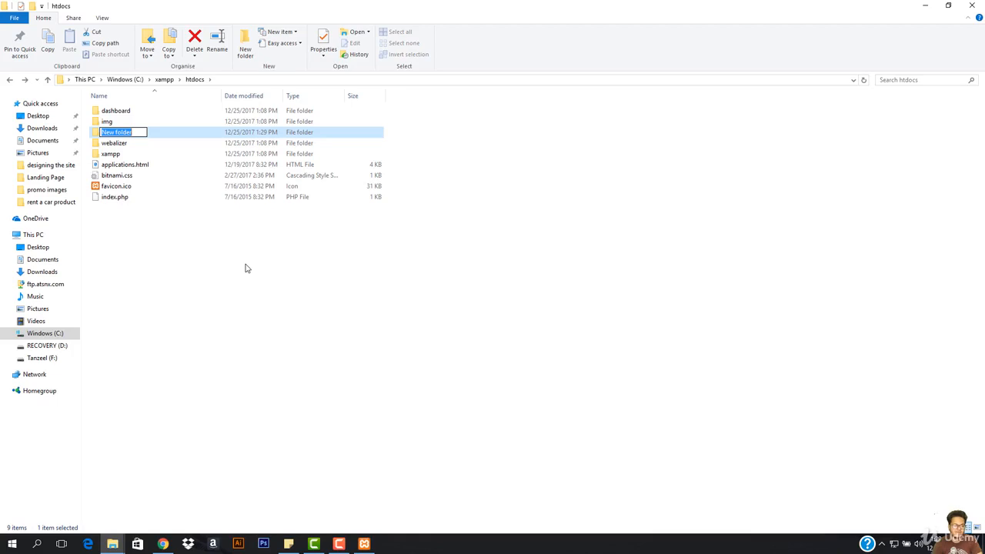
type("wp")
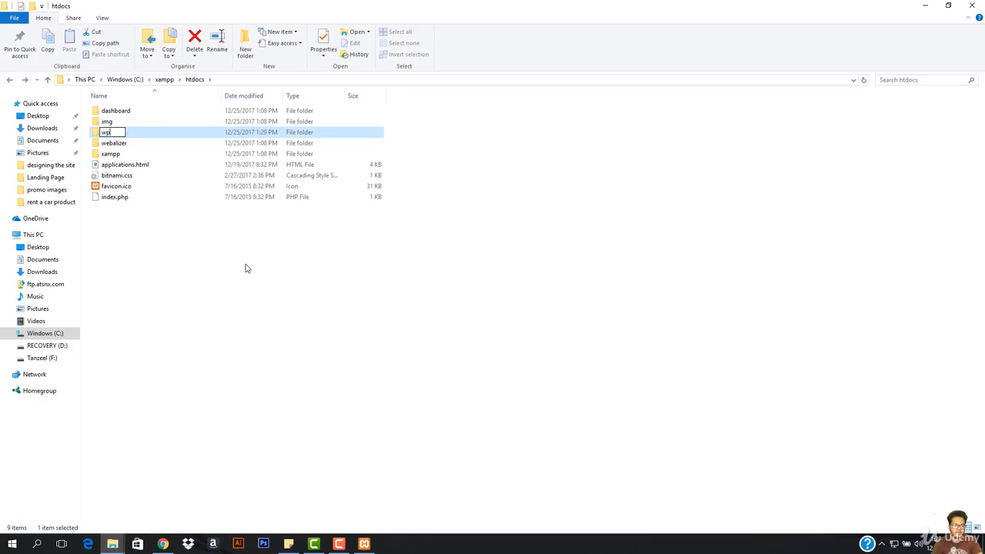
key("Return")
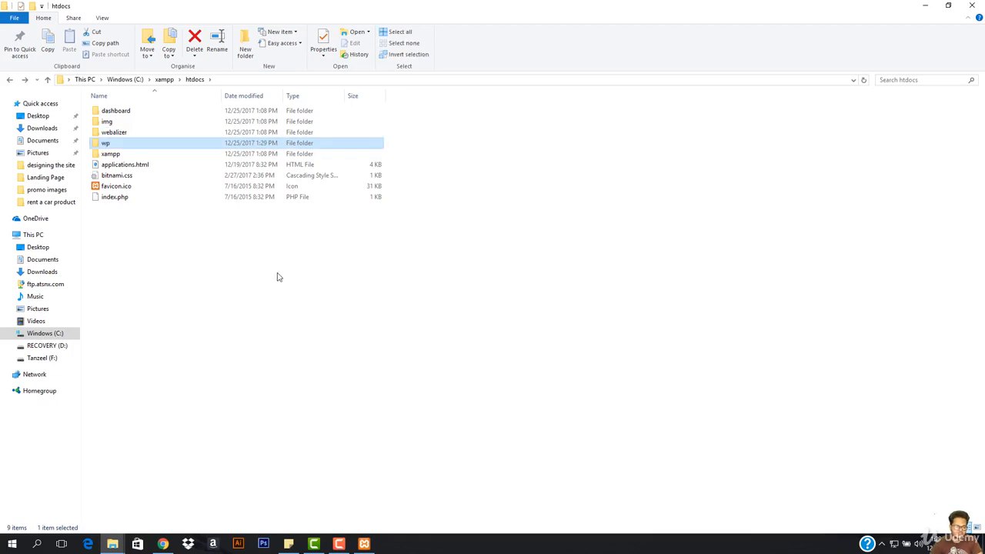
- Open the wp folder and transfer wordpress.zip into it from the desktop's wordpress folder
double_click(211, 145)
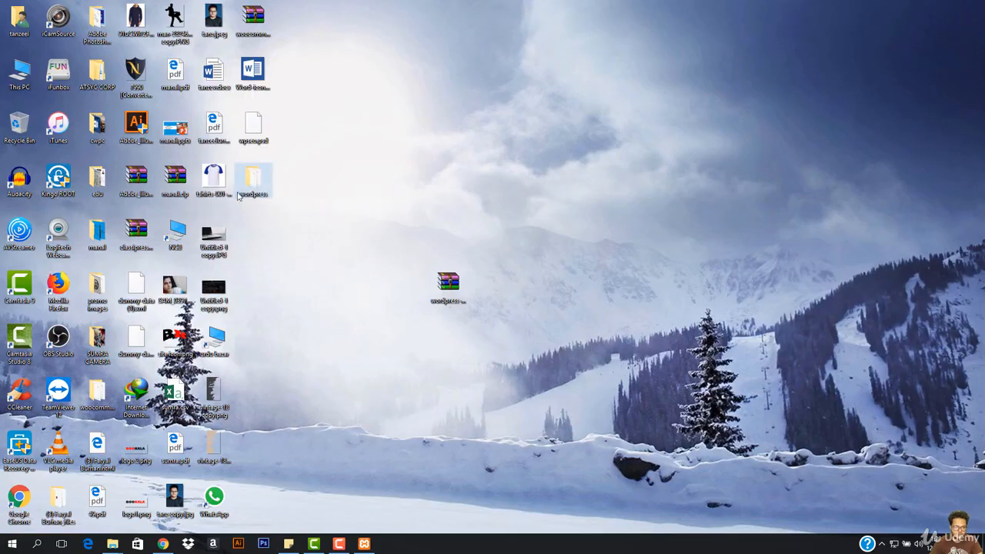
double_click(239, 196)
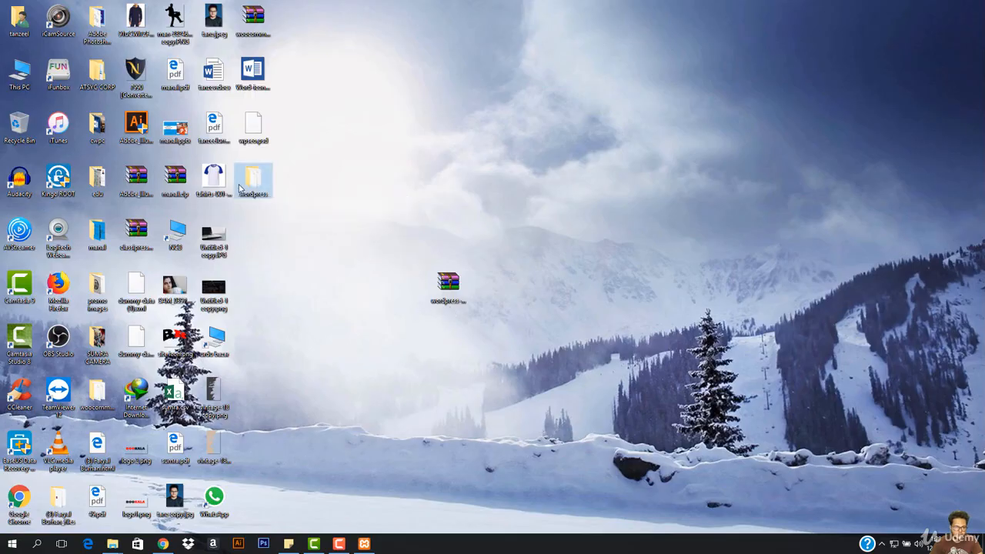
left_click_drag(197, 188, 275, 212)
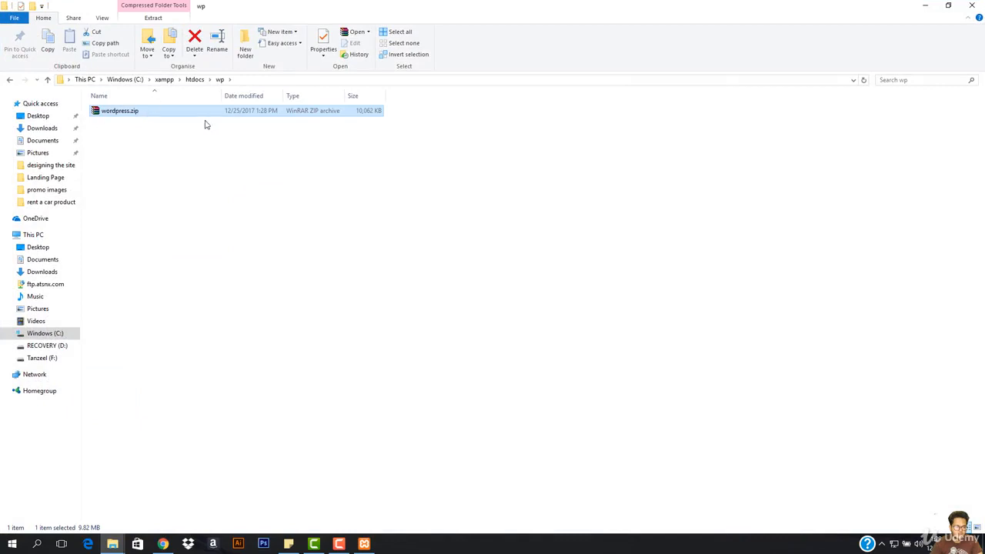
- Extract wordpress.zip directly into the wp folder and permanently delete the archive
right_click(131, 113)
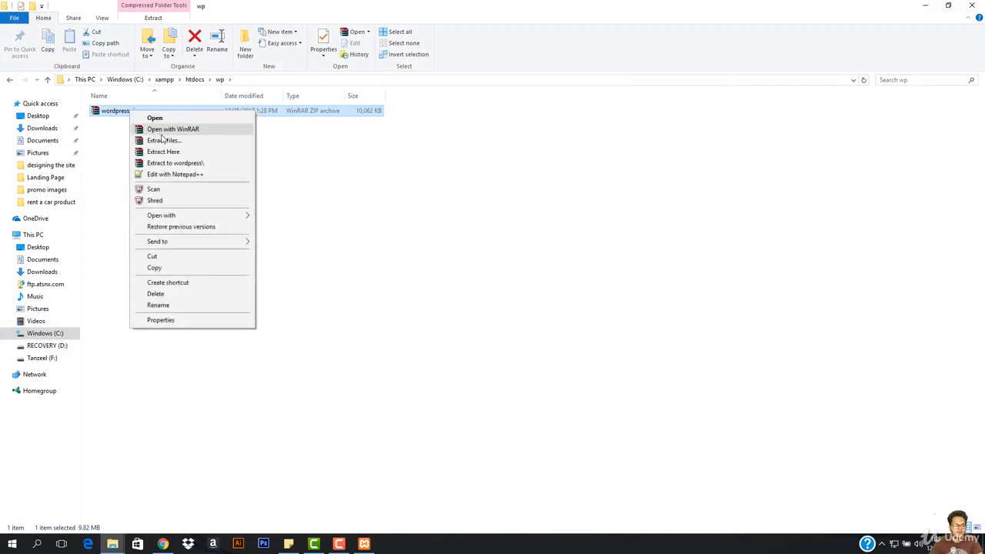
left_click(177, 153)
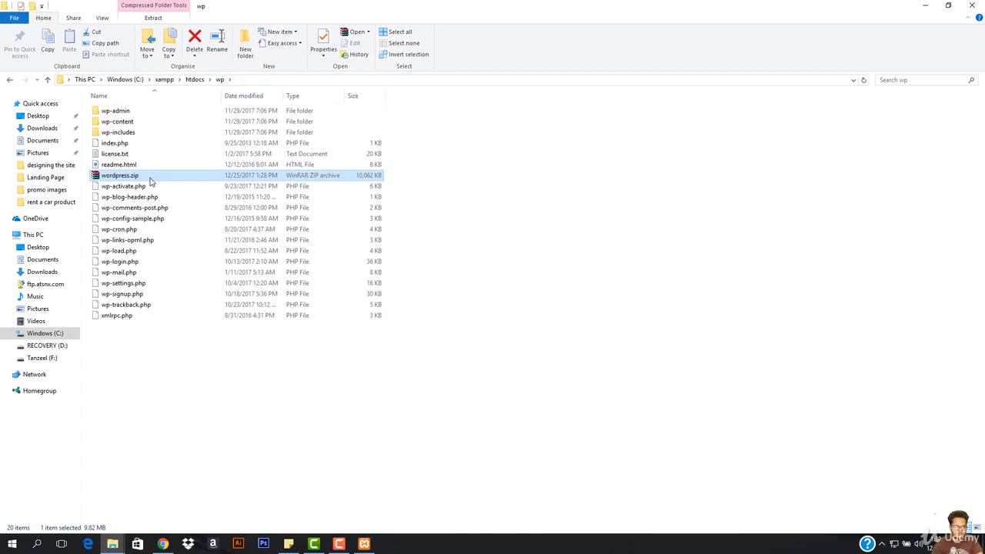
key("shift+Delete")
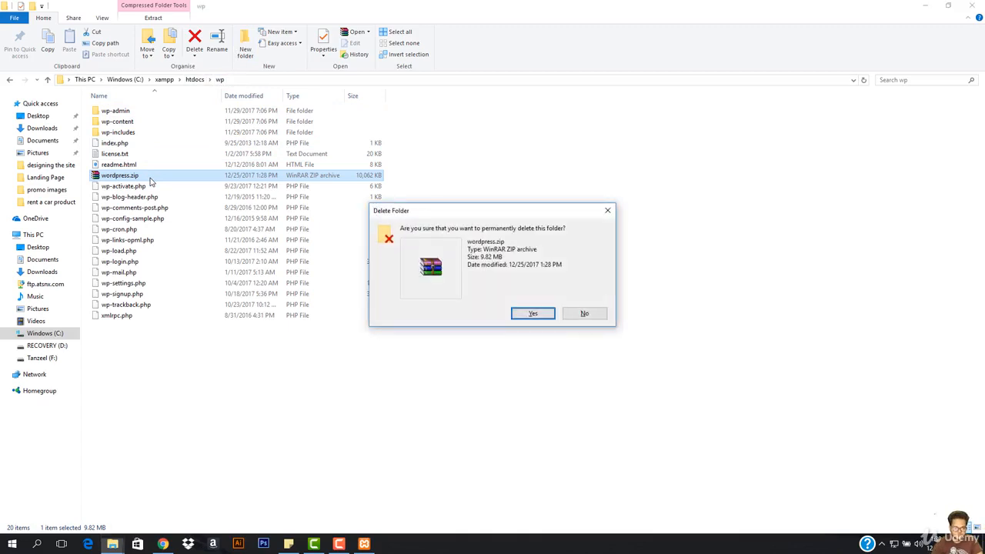
key("Return")
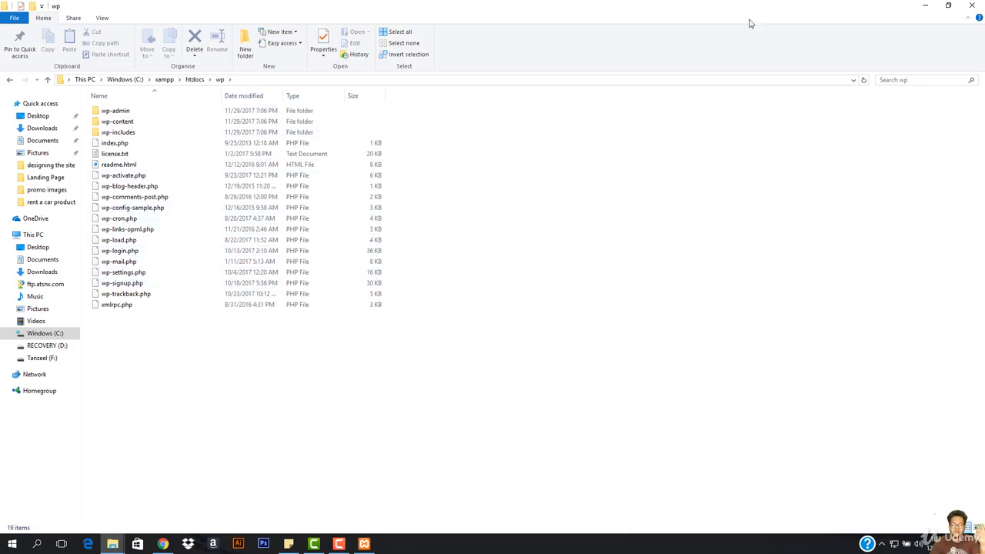
- Switch to Chrome and reload the XAMPP welcome page at localhost:8080/dashboard/
left_click(925, 7)
left_click(162, 544)
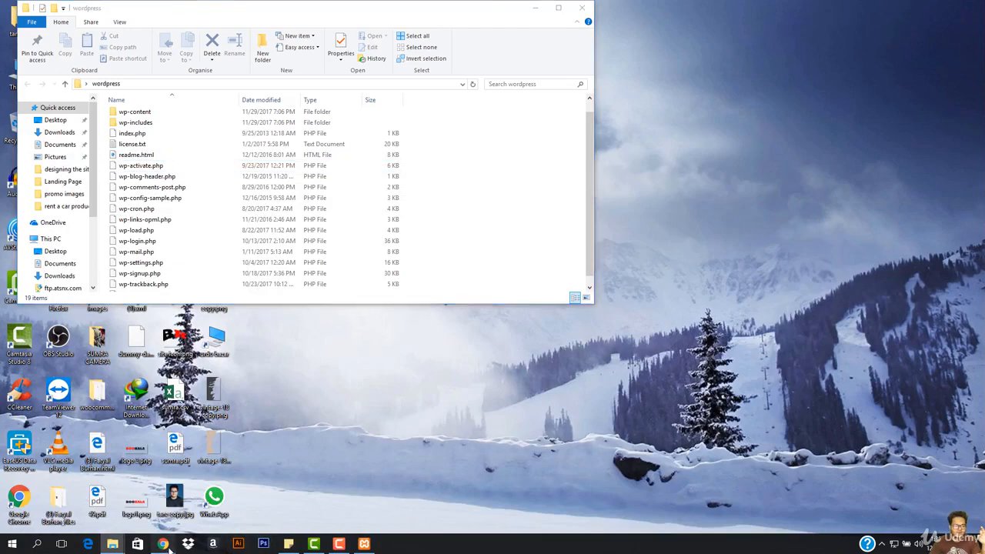
left_click(261, 7)
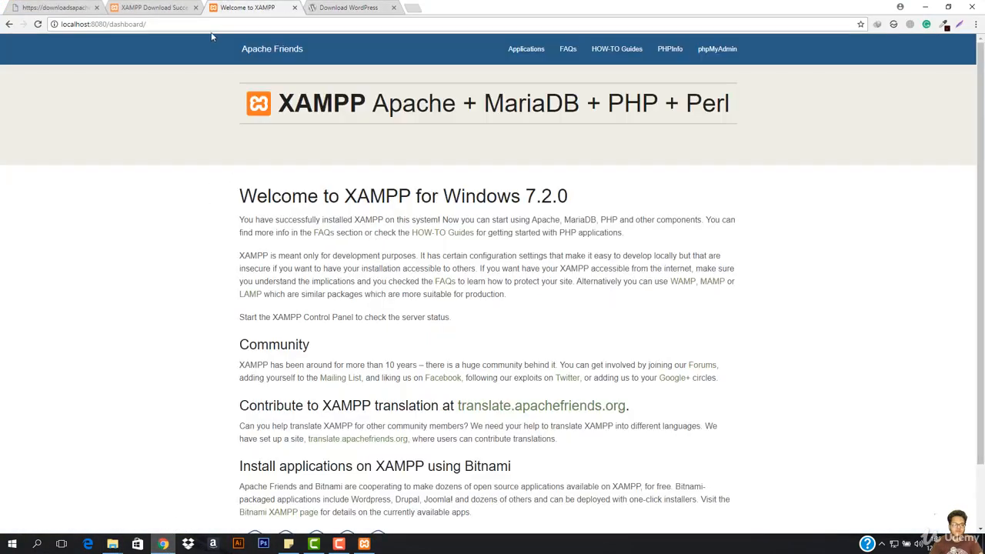
left_click(177, 25)
left_click(109, 24)
left_click_drag(127, 31, 107, 36)
key("Return")
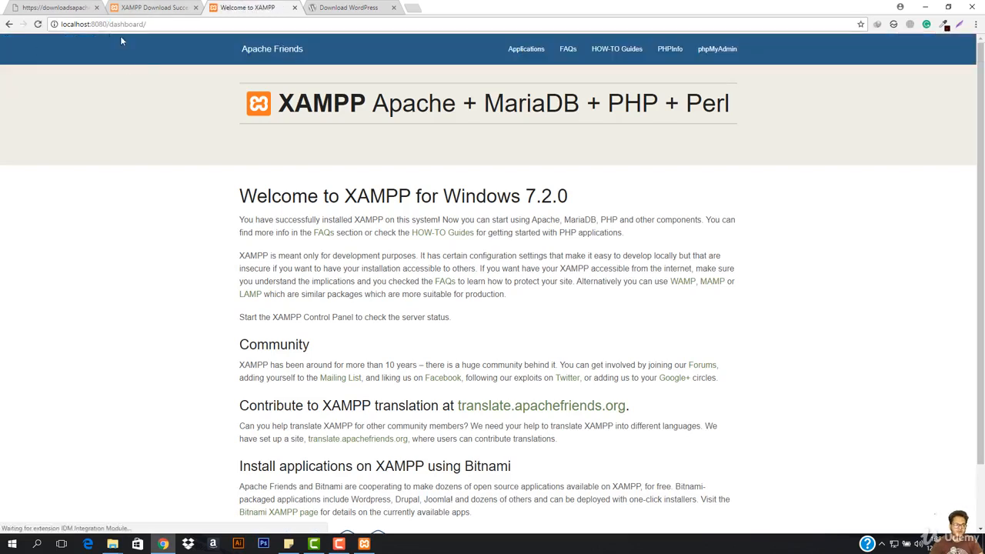
- Close the File Explorer window showing the separate wordpress folder
mouse_move(113, 544)
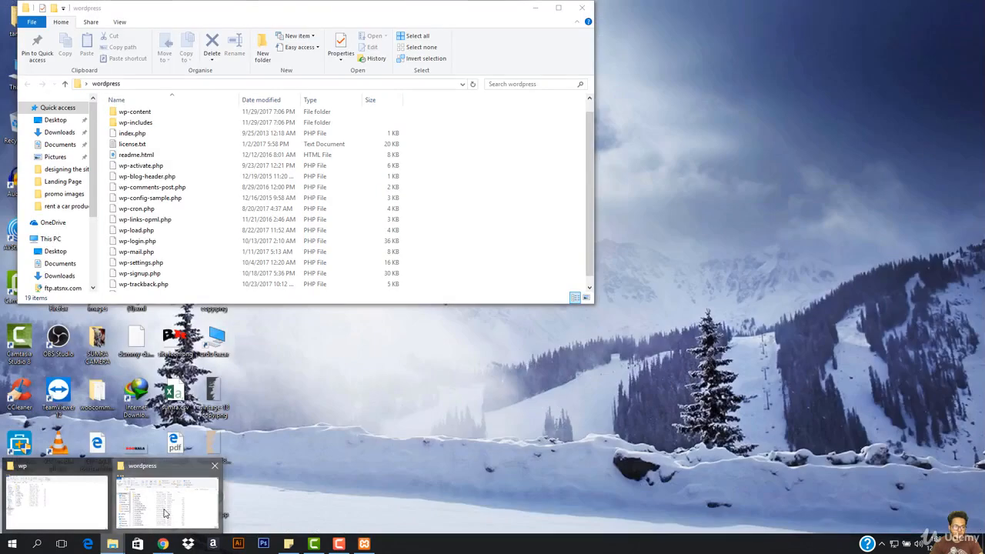
left_click(167, 510)
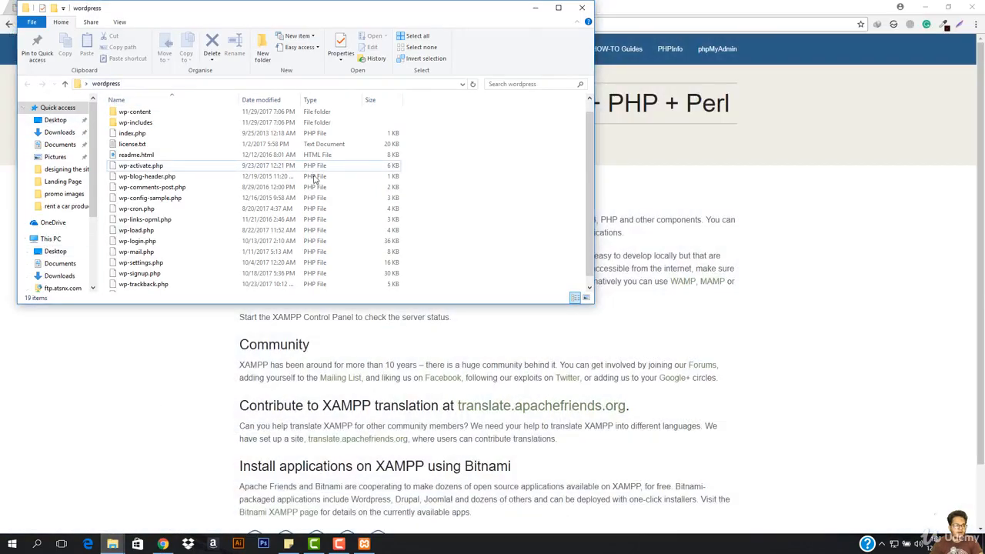
left_click(582, 8)
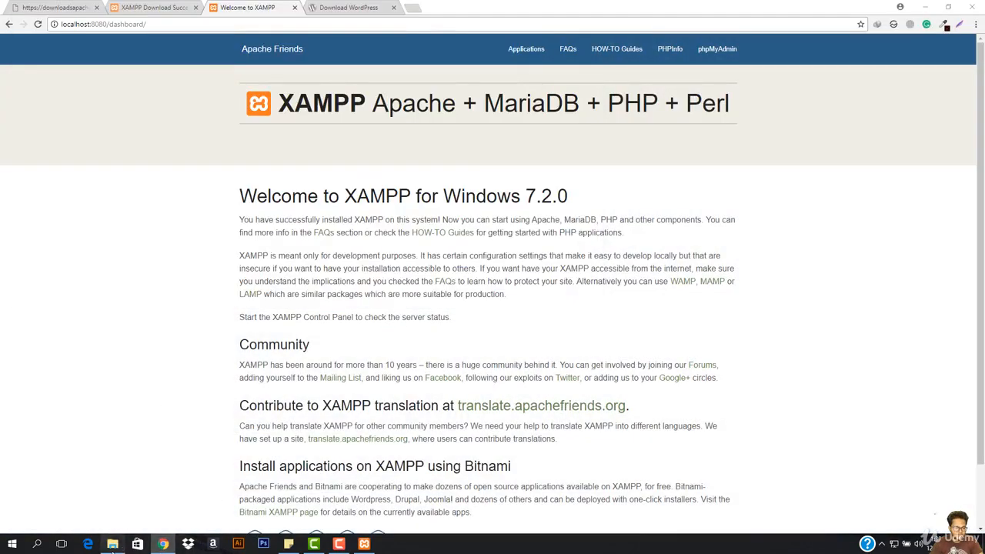
- Examine the dashboard folder inside htdocs in File Explorer and return to the browser
left_click(113, 544)
left_click(164, 80)
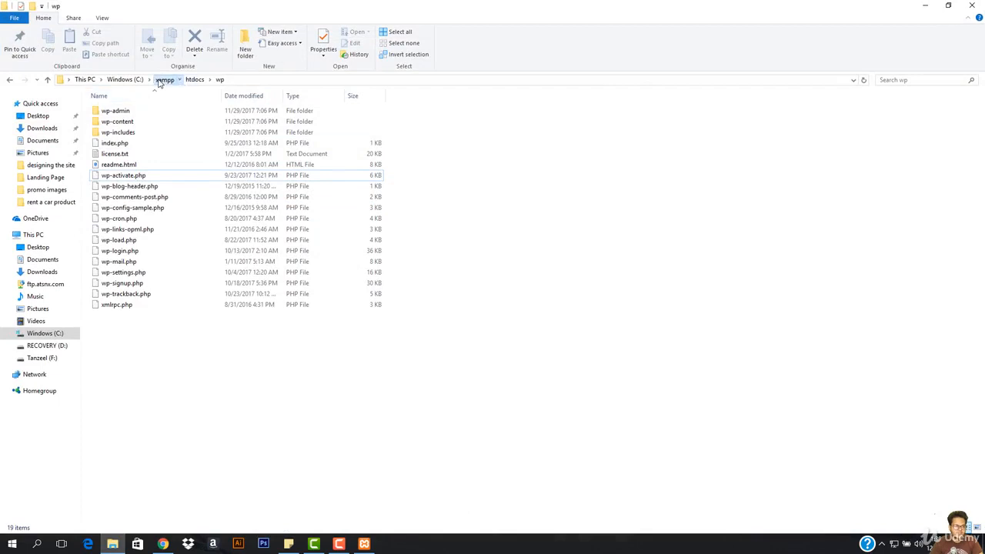
double_click(129, 168)
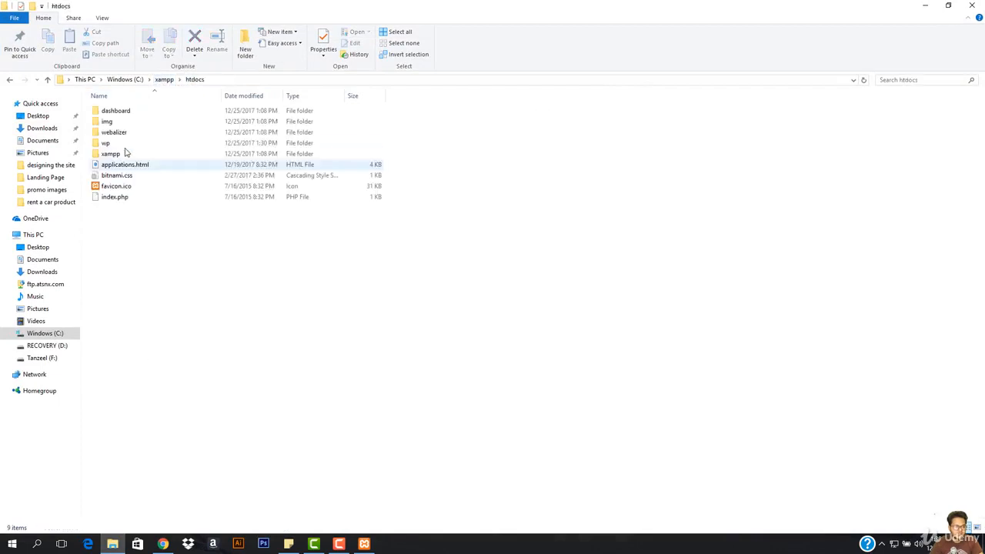
double_click(142, 114)
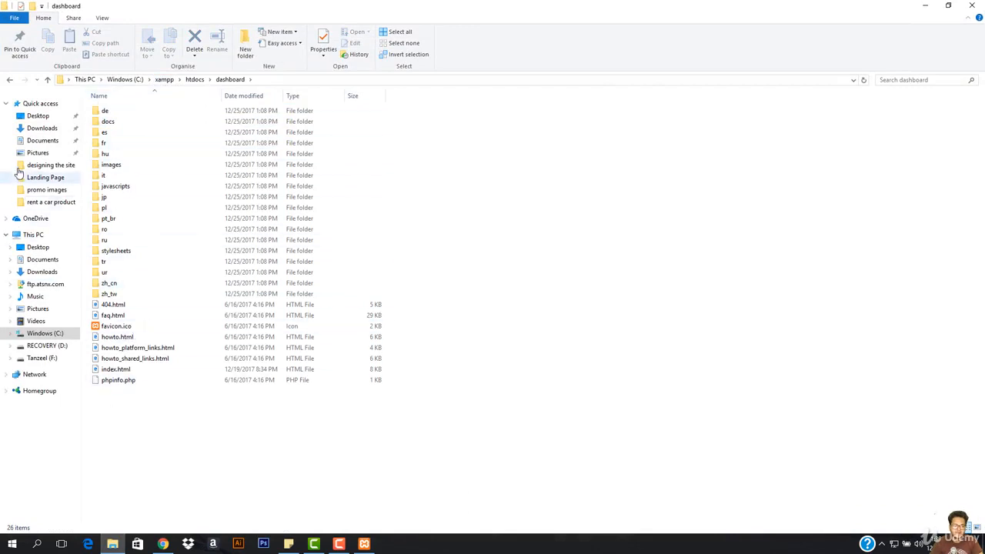
key("alt+Left")
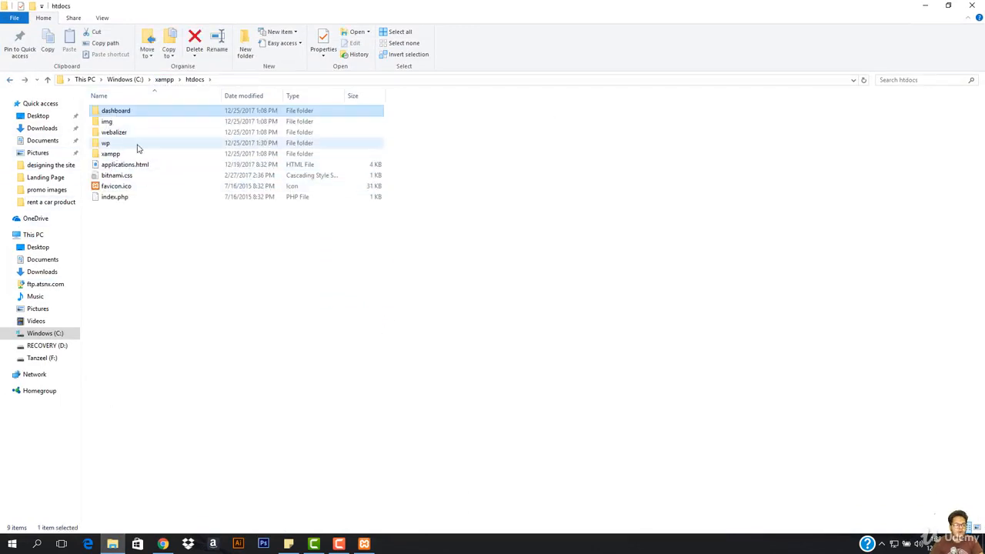
left_click(925, 6)
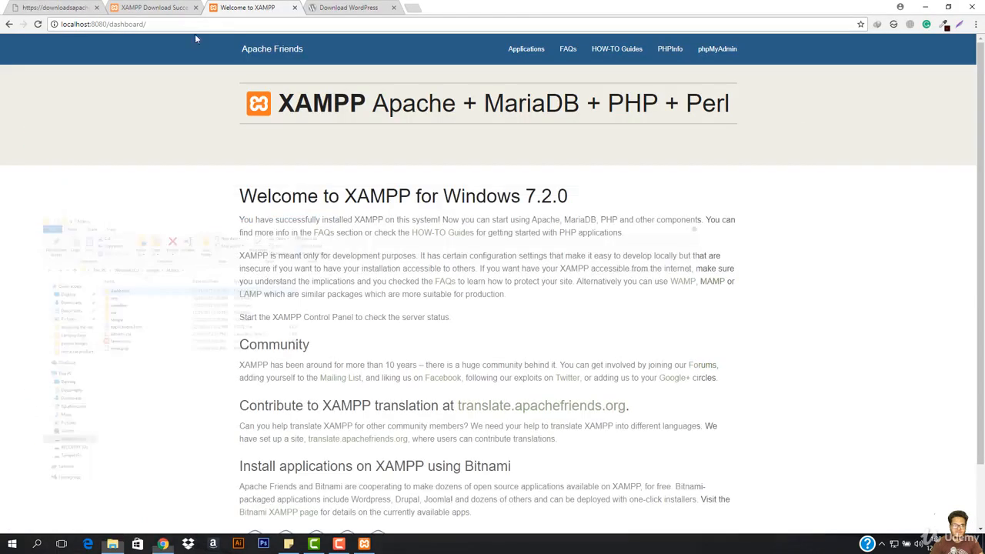
- Open localhost:8080/wp and continue the WordPress setup in English (United States)
left_click_drag(186, 25, 115, 35)
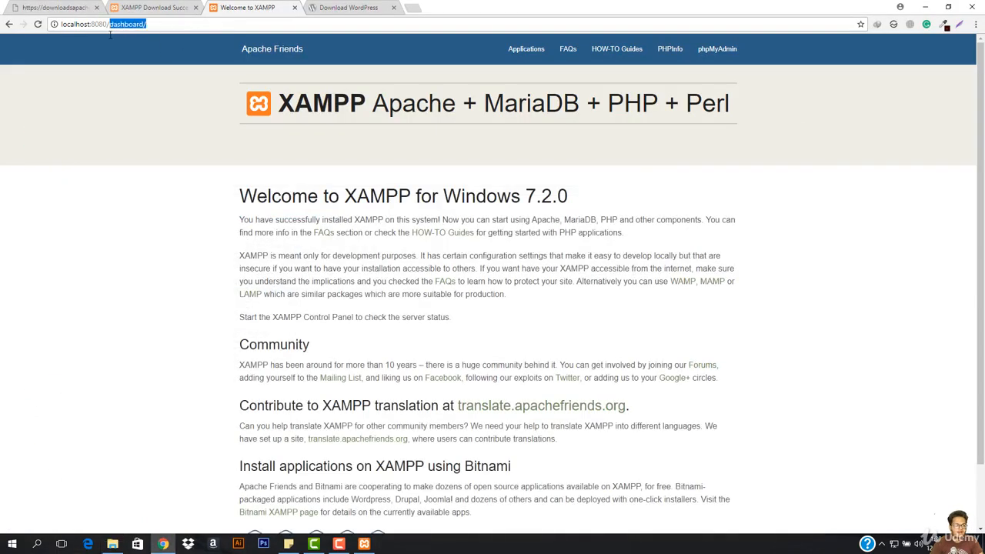
type("wp")
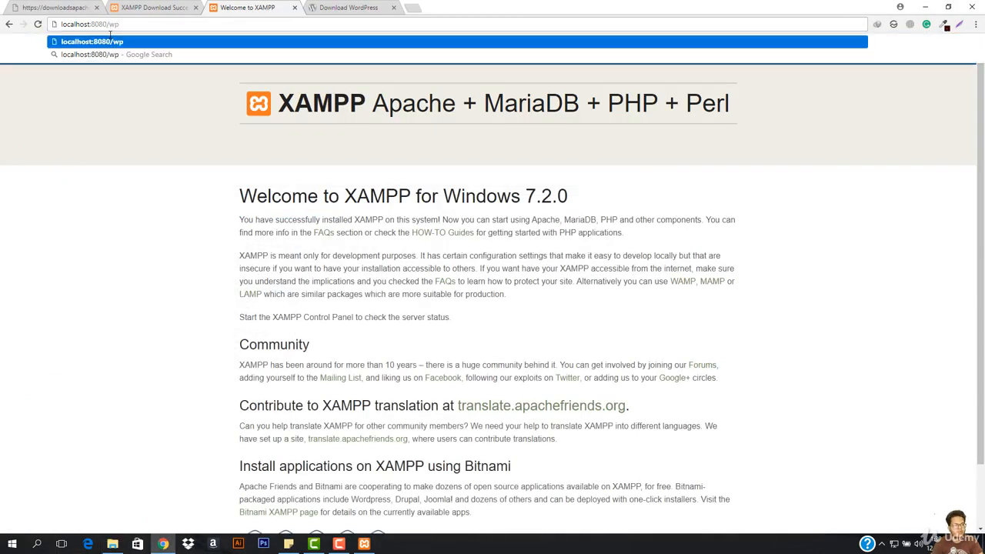
key("Return")
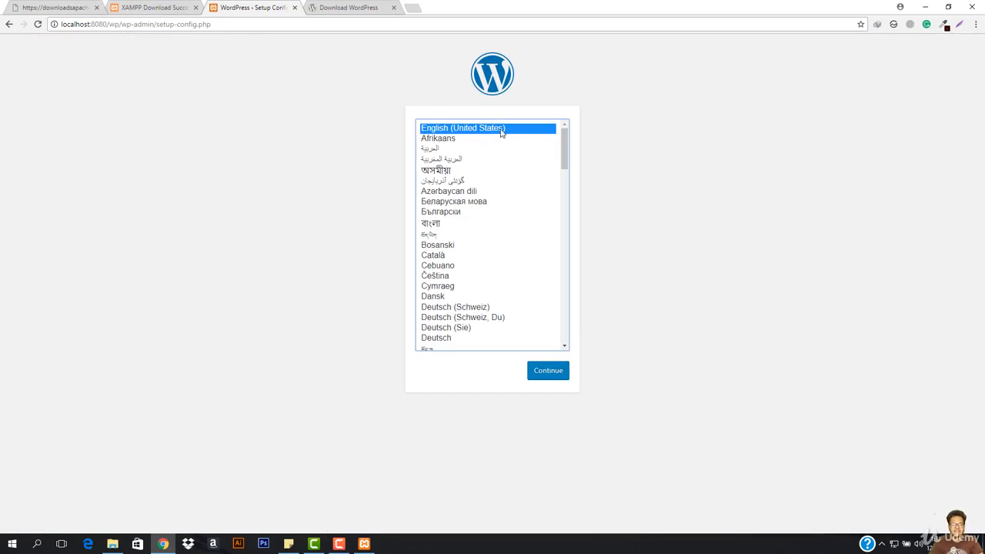
left_click(546, 374)
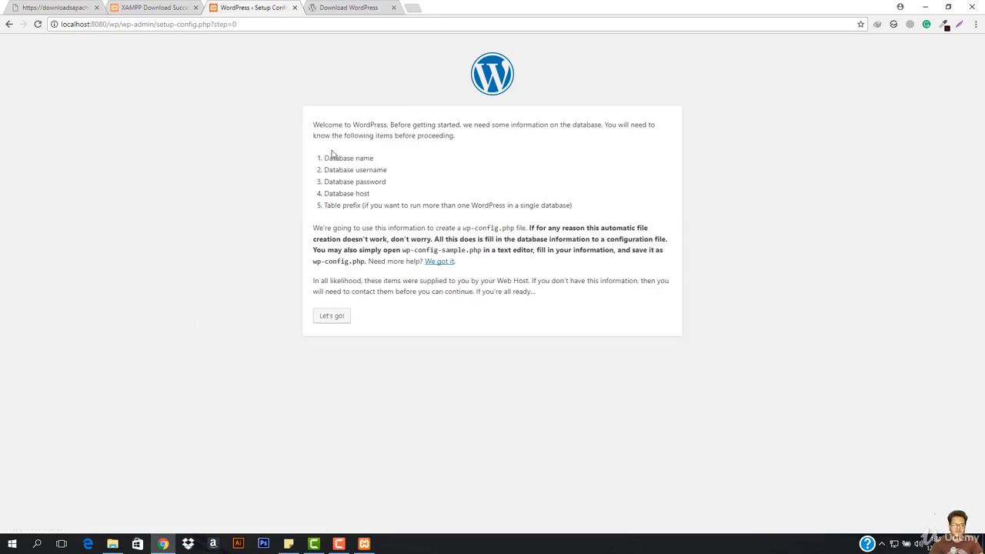
- Examine the WordPress welcome text and the list of database details required before setup
left_click_drag(309, 127, 539, 126)
left_click(518, 136)
left_click_drag(389, 125, 571, 126)
left_click(518, 137)
left_click_drag(327, 159, 409, 159)
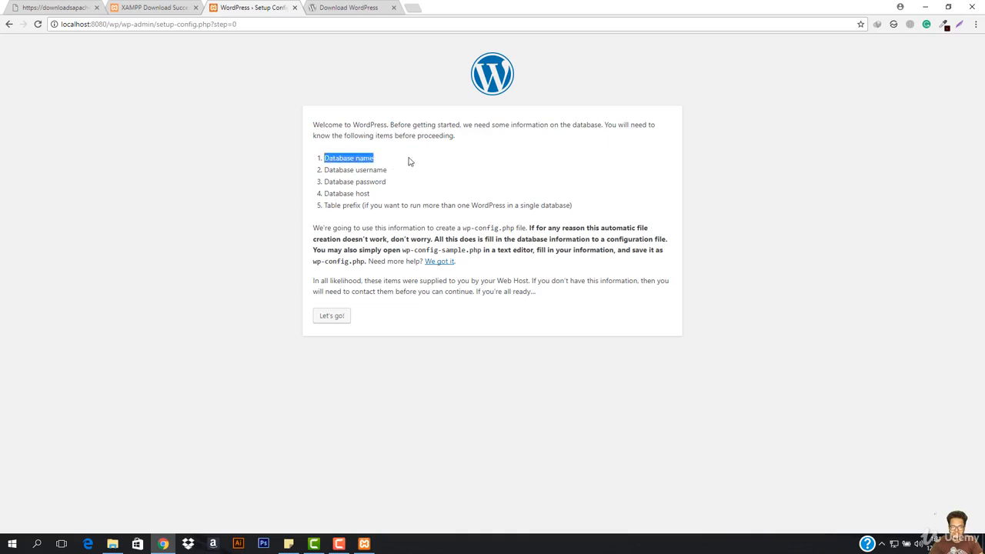
left_click(387, 167)
triple_click(349, 171)
left_click(356, 184)
double_click(357, 183)
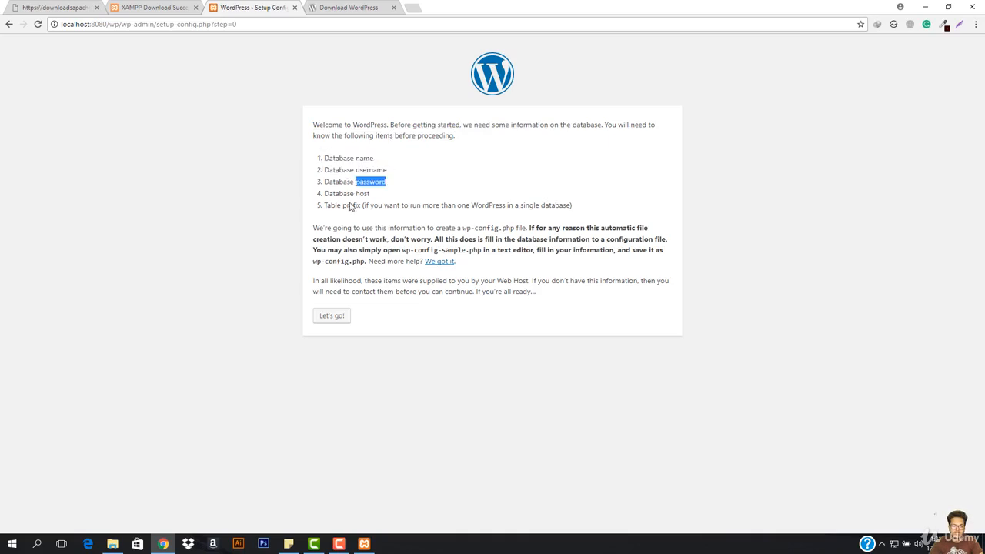
left_click(338, 201)
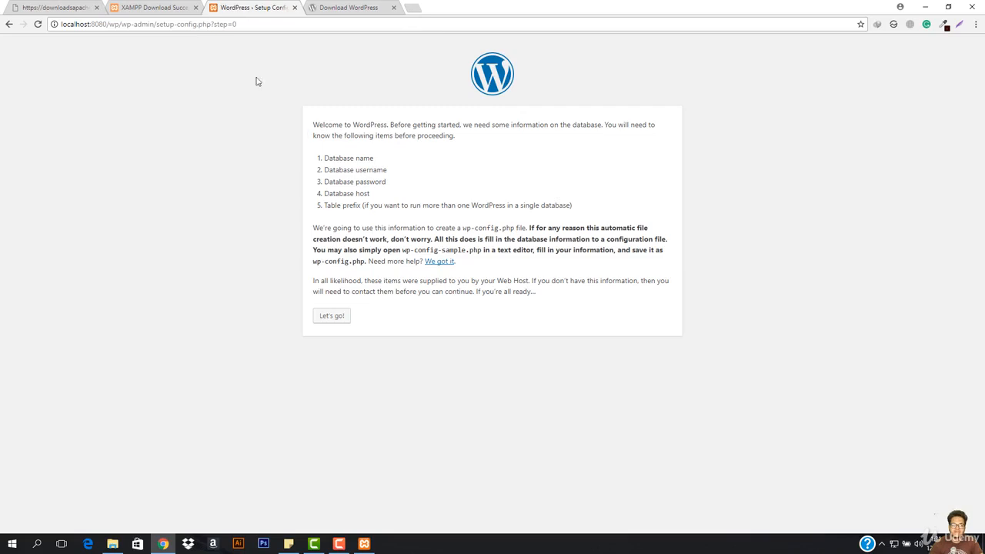
- Try to open localhost/phpmyadmin in a new browser tab
left_click(413, 9)
type("localhost/")
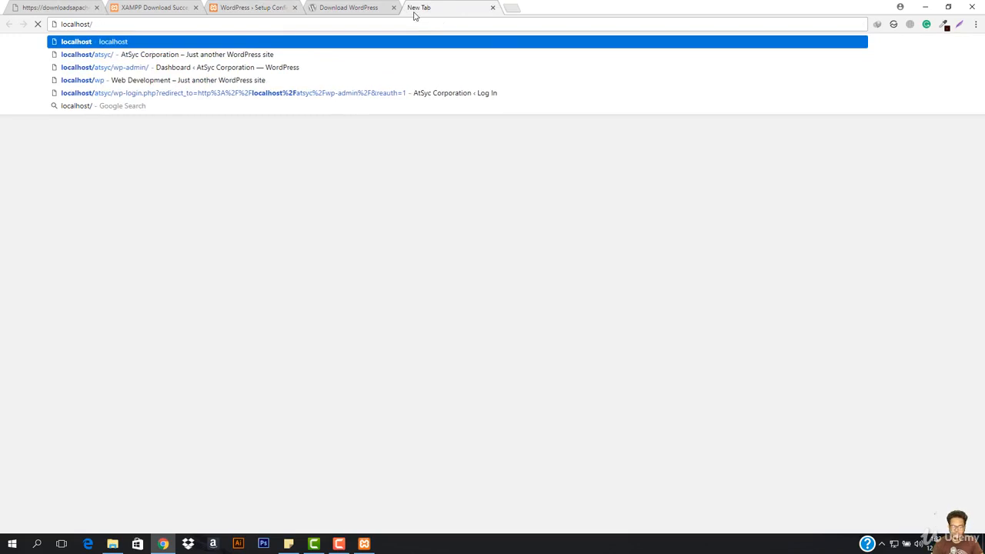
type("php")
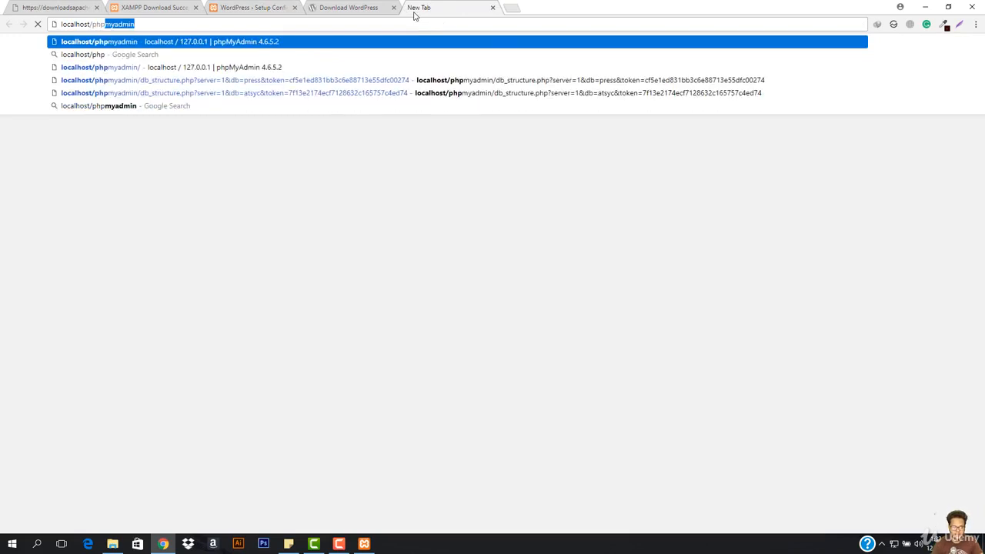
type("myadmi")
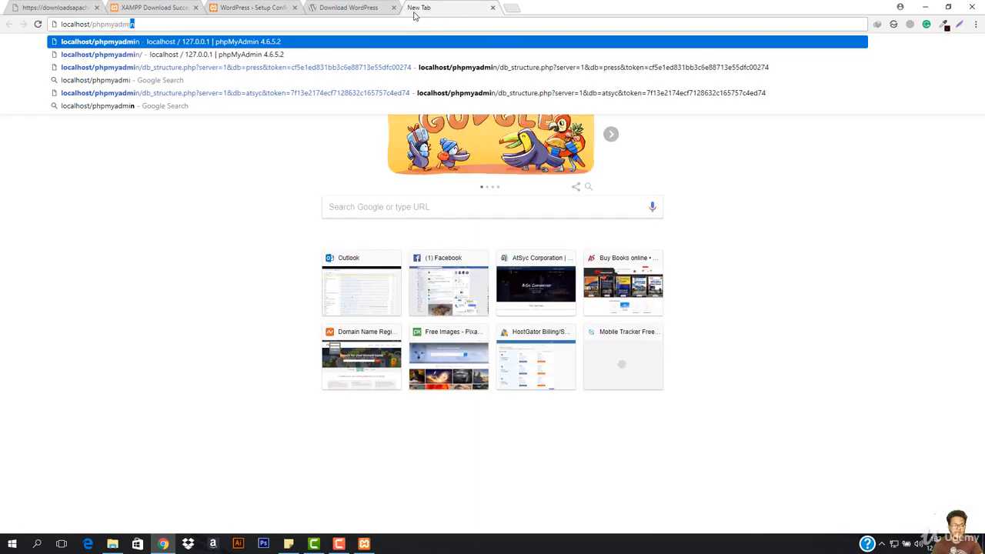
type("n")
key("Return")
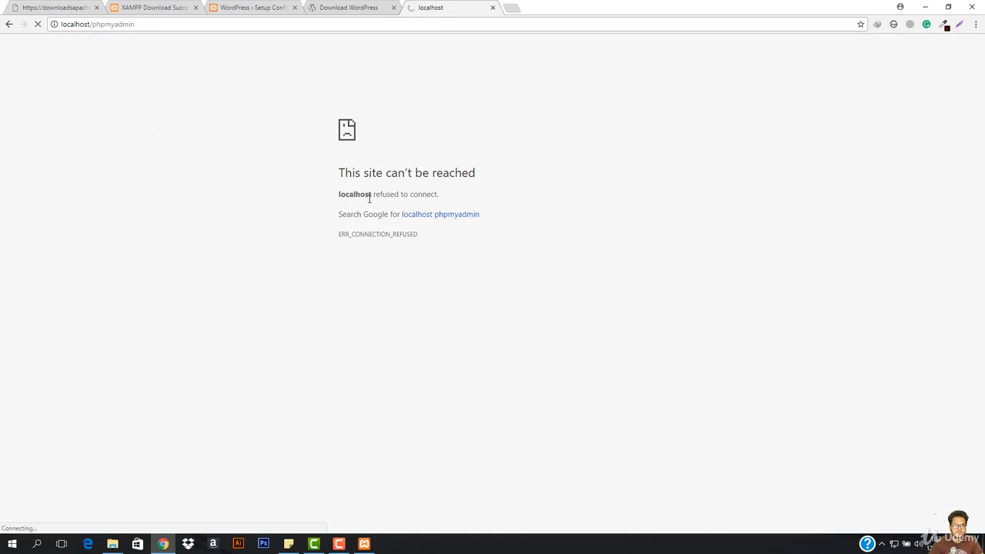
- Restart MySQL in the XAMPP Control Panel and retry localhost/phpmyadmin in the browser
left_click(364, 543)
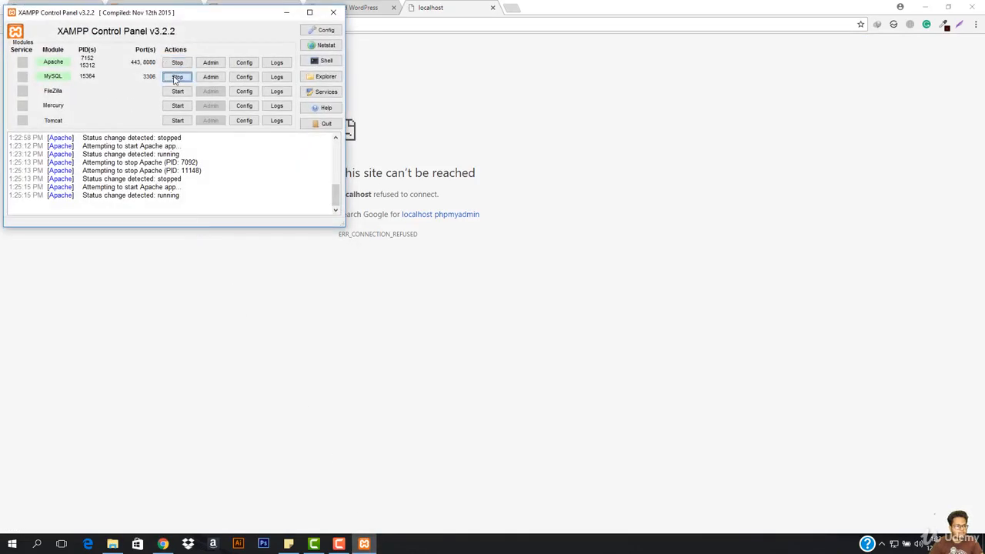
left_click(178, 77)
left_click(177, 78)
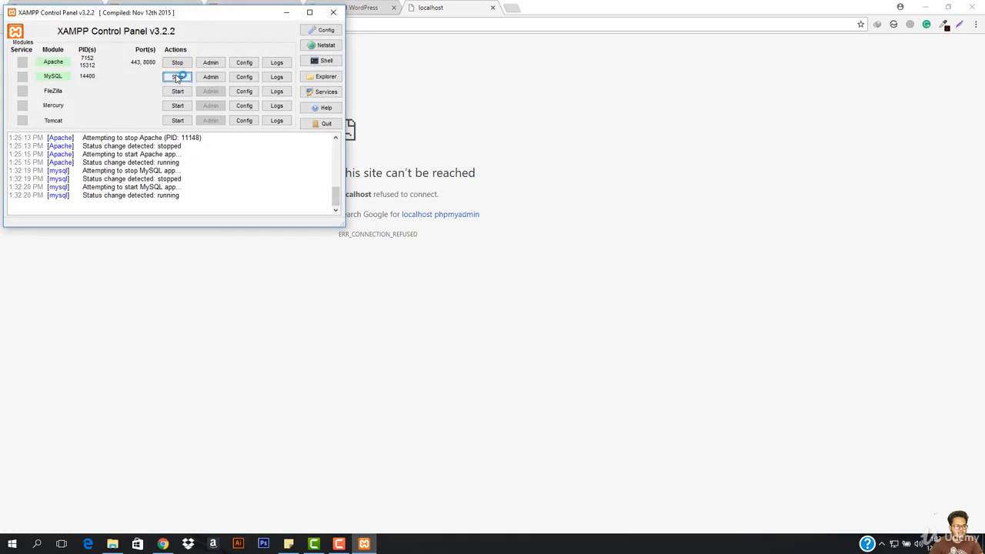
left_click(400, 82)
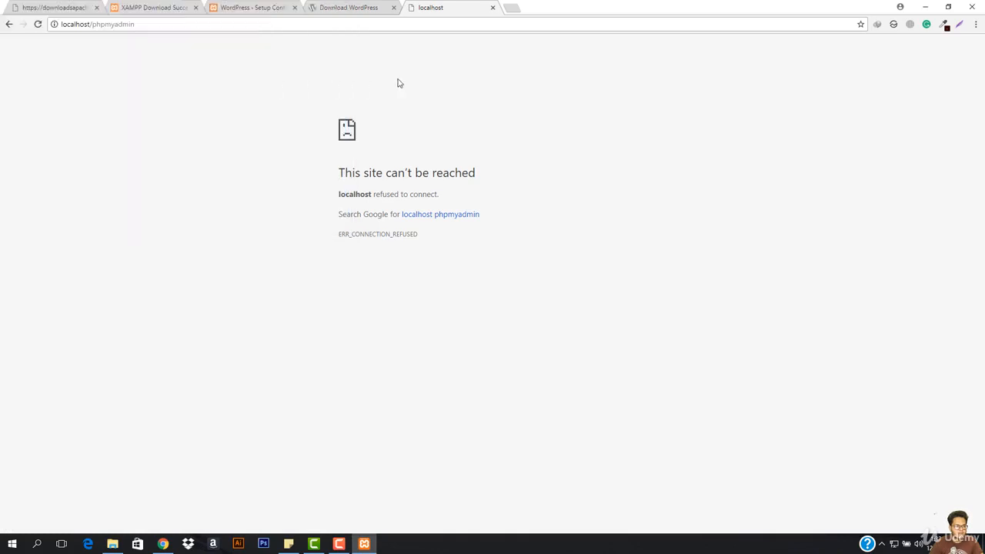
left_click(273, 25)
key("Return")
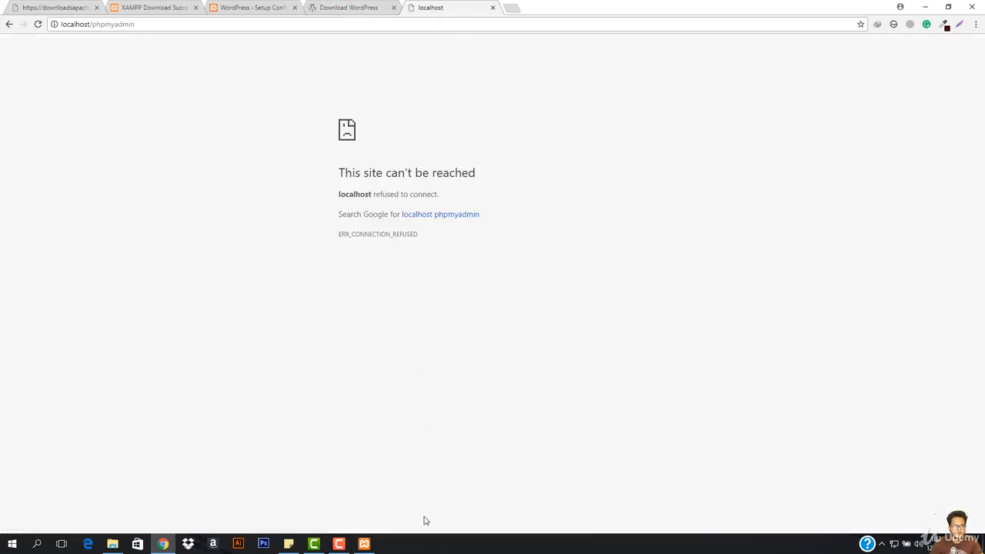
- Stop MySQL and Apache, then close and relaunch the XAMPP Control Panel
left_click(364, 543)
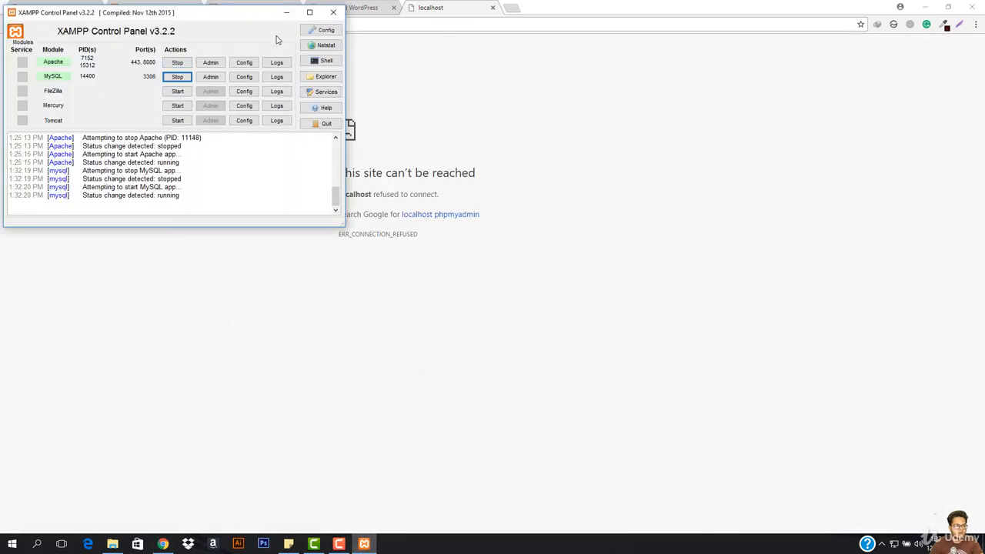
left_click(166, 79)
left_click(178, 65)
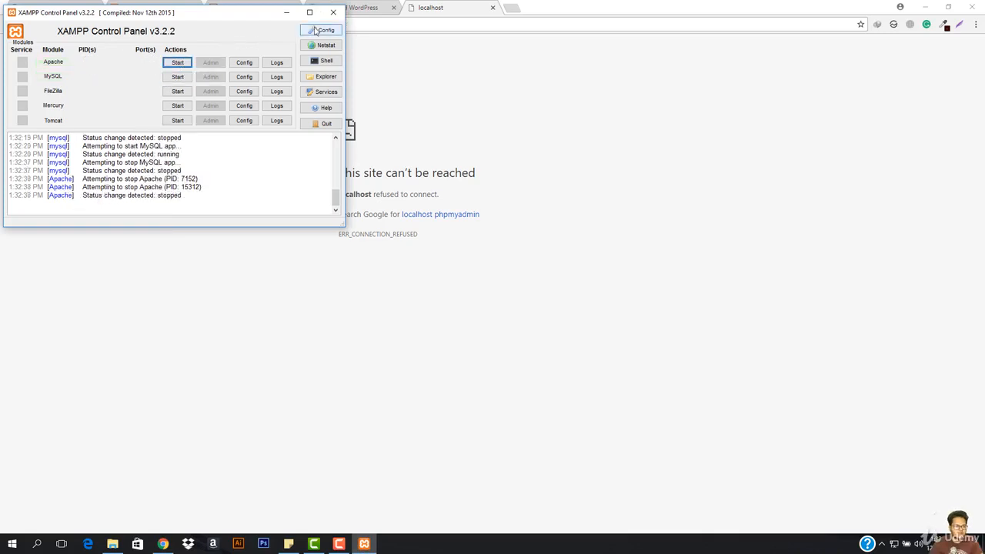
left_click(333, 12)
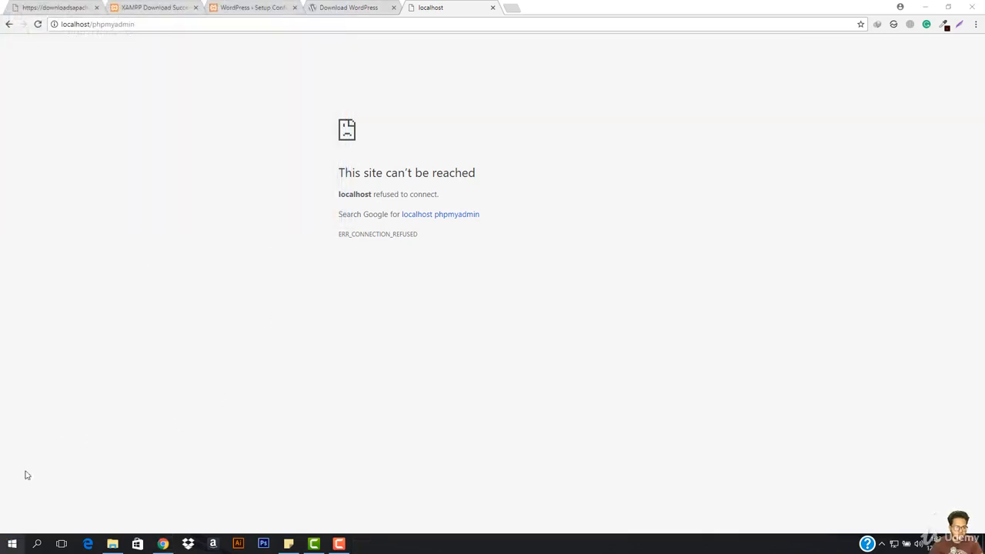
key("super")
type("xamp")
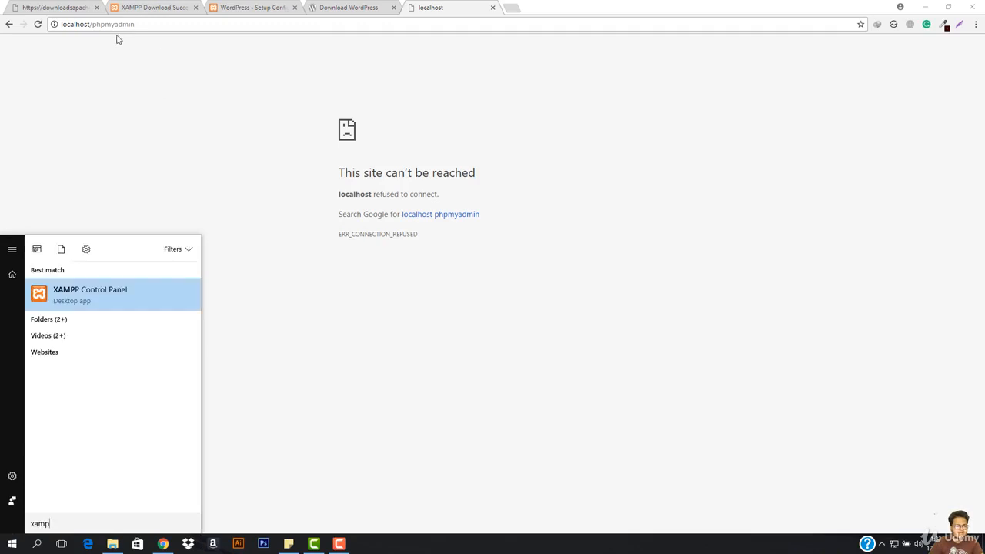
left_click(80, 300)
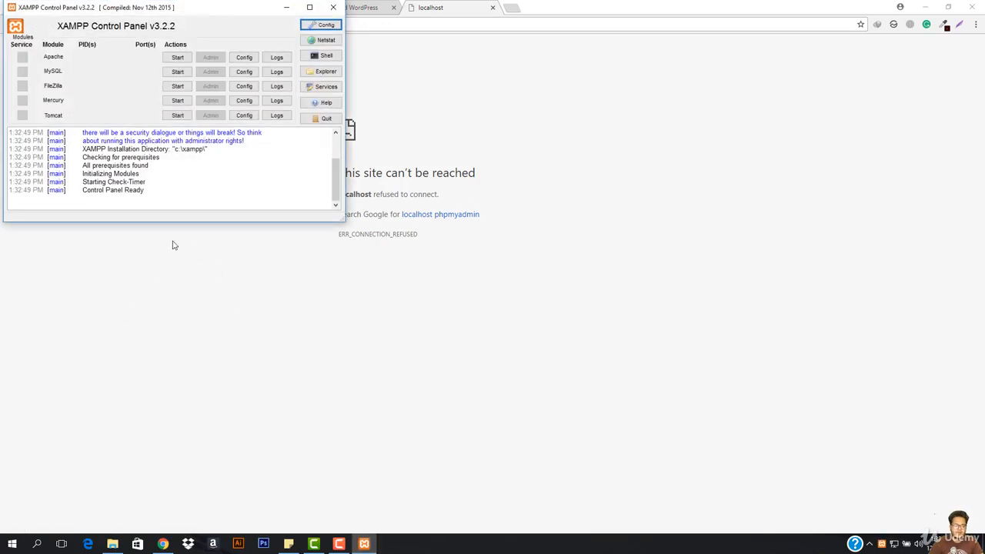
- Start Apache and MySQL in the XAMPP Control Panel and retry localhost/phpmyadmin in the browser
left_click(179, 57)
left_click(176, 75)
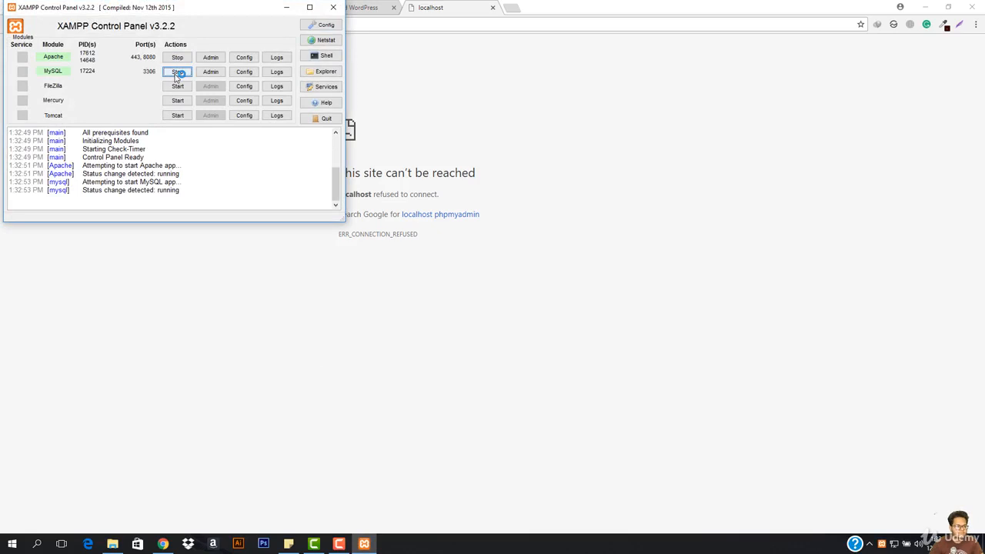
left_click(408, 69)
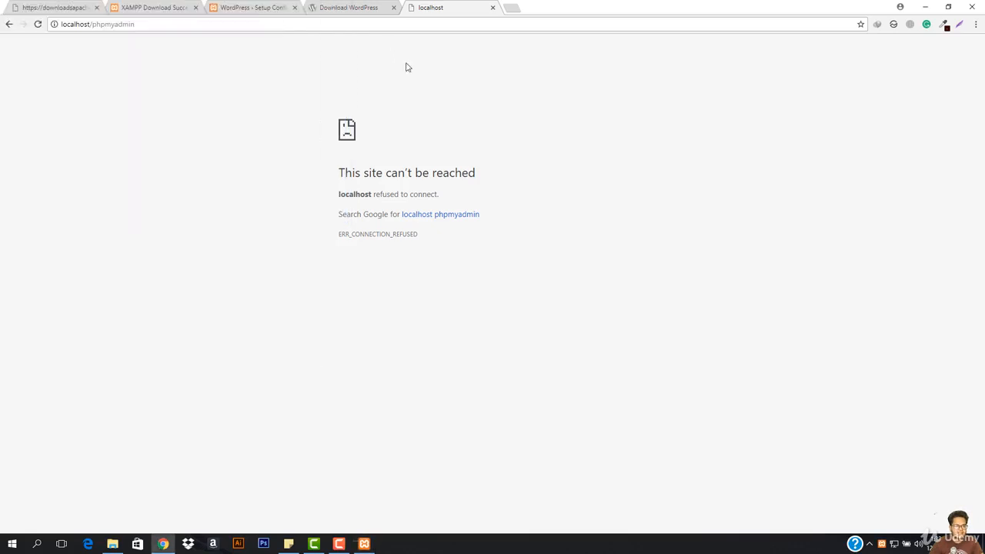
left_click(315, 25)
key("Return")
- Add port 8080 to the phpMyAdmin address and open localhost:8080/phpmyadmin
left_click(148, 26)
left_click(171, 24)
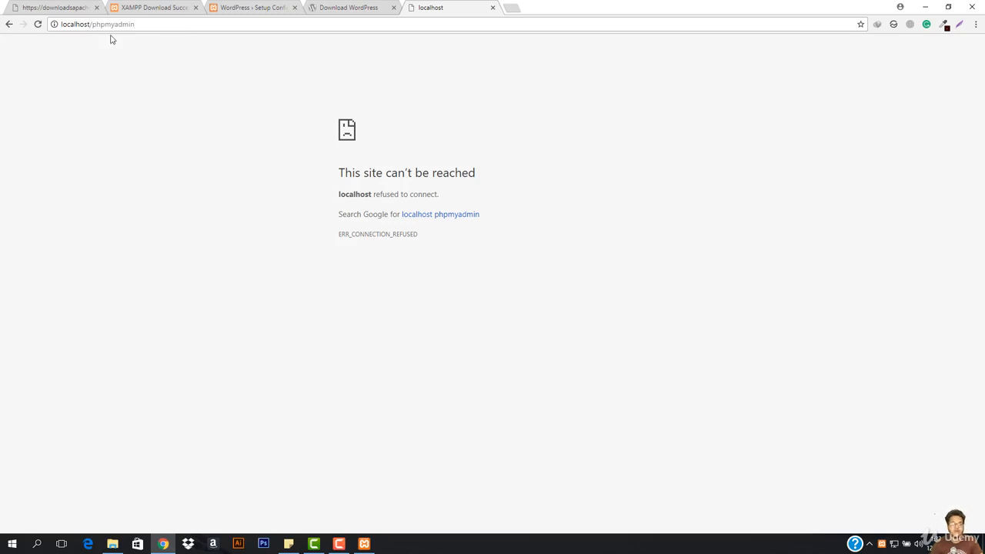
type(":")
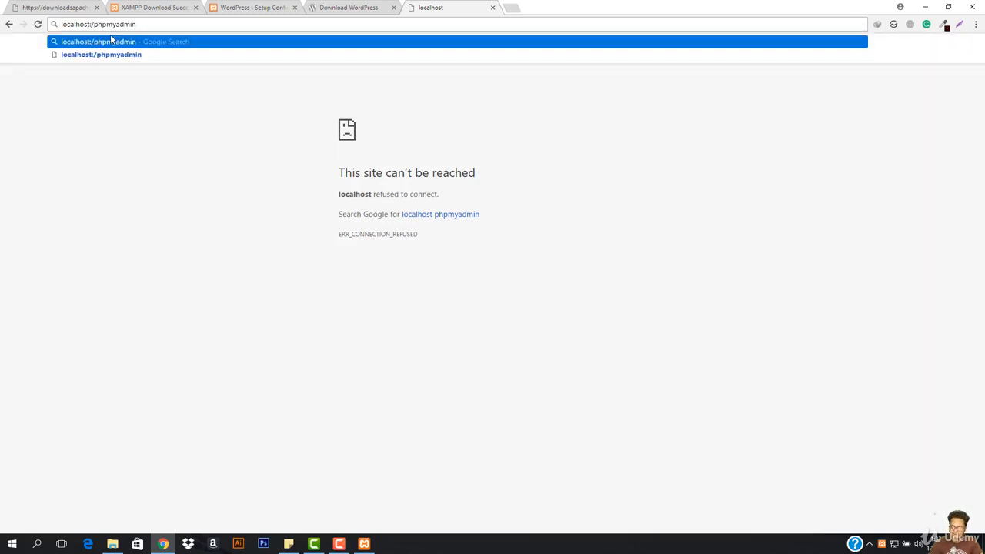
type("8080")
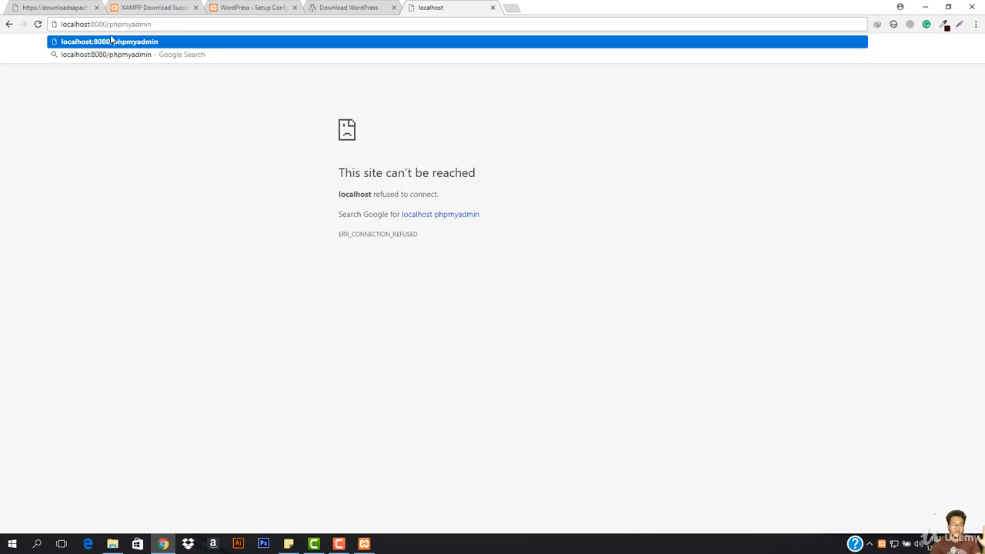
key("Return")
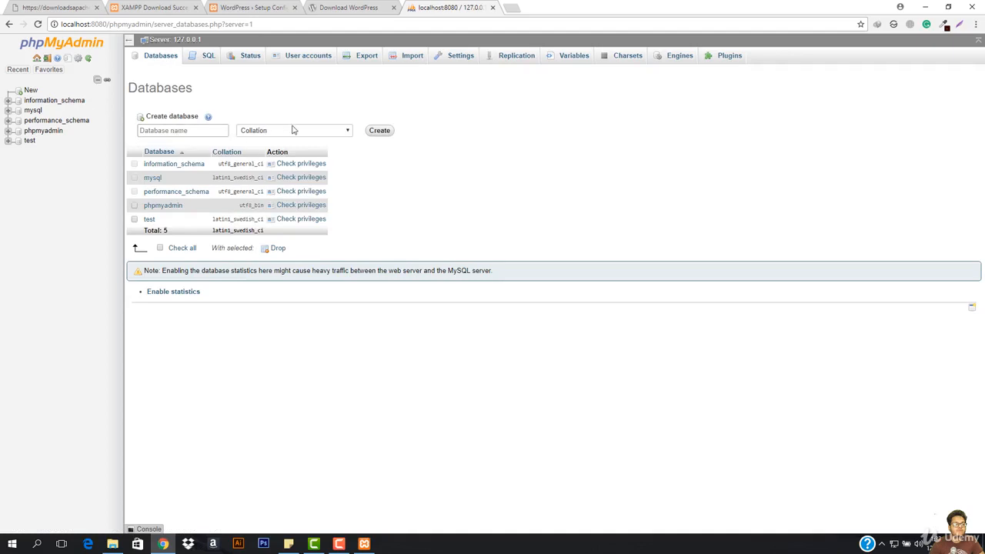
- Create a new database named wp in phpMyAdmin
left_click(186, 131)
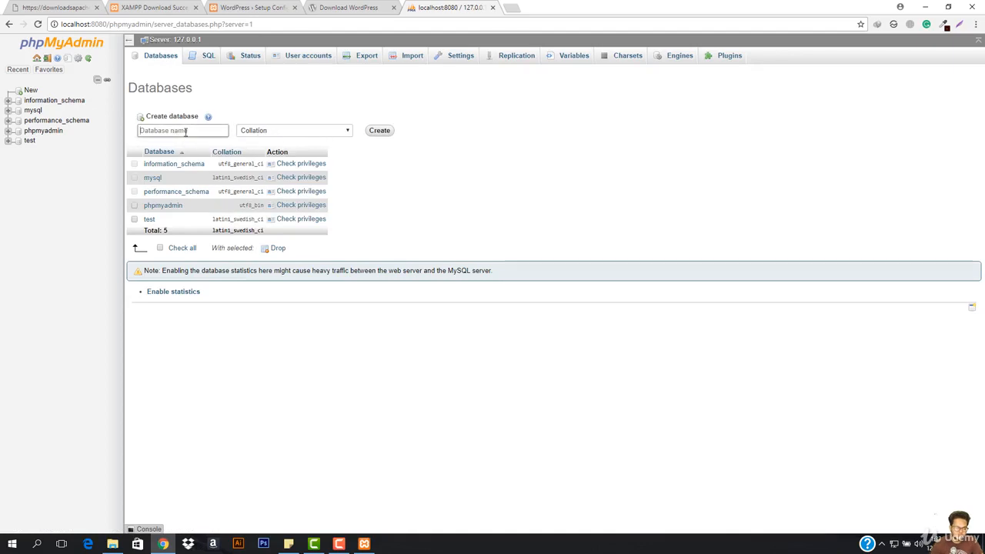
type("wp")
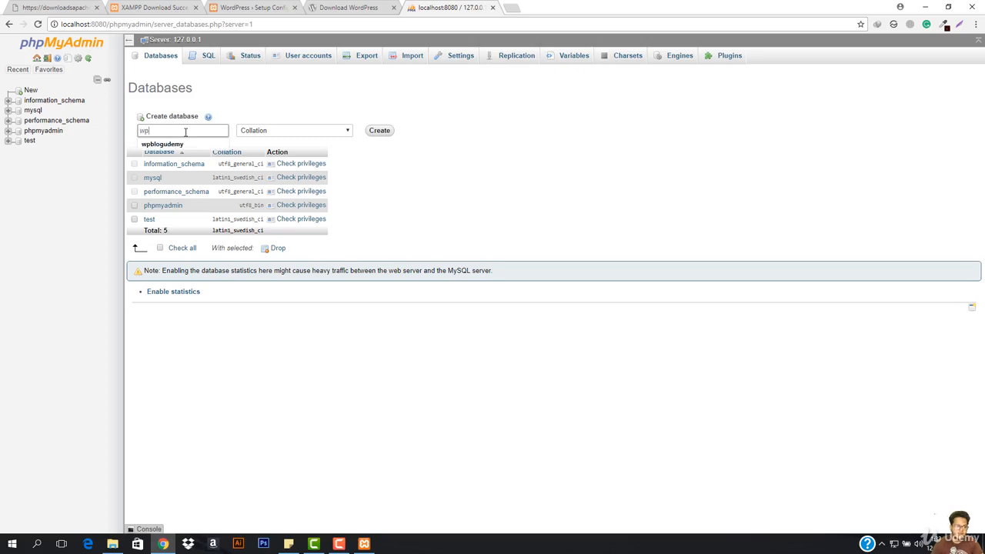
left_click(379, 131)
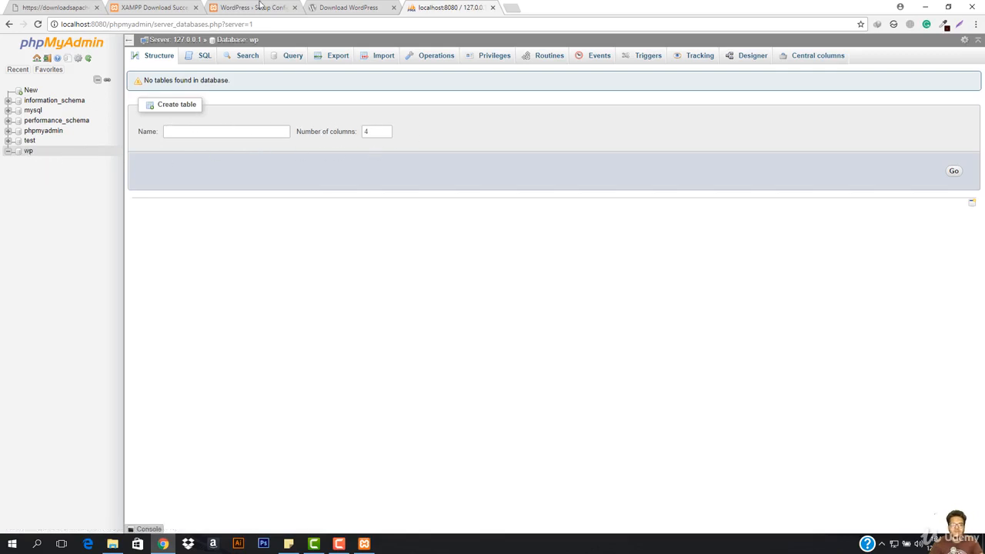
- Proceed to the WordPress database connection form and enter wp as the database name and root as the username
left_click(245, 7)
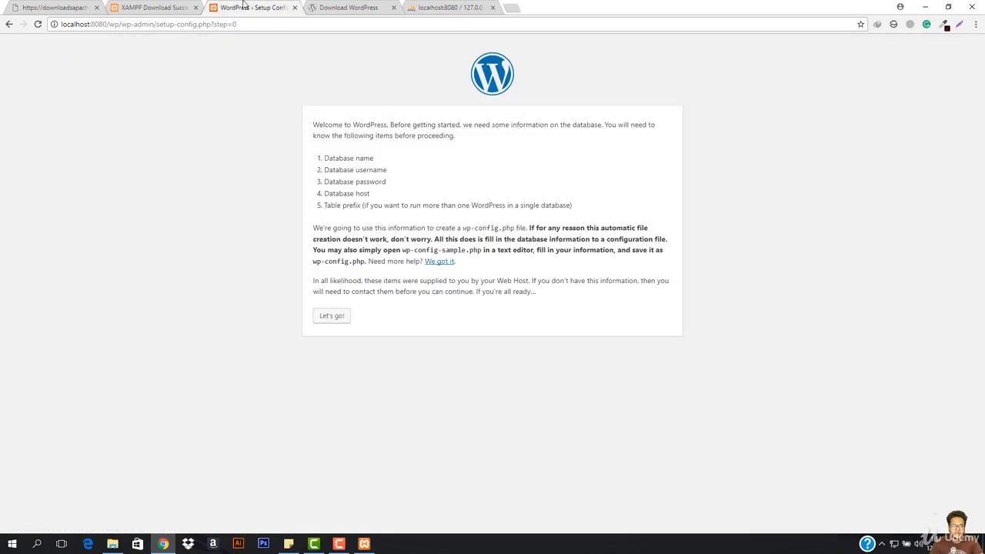
left_click(331, 315)
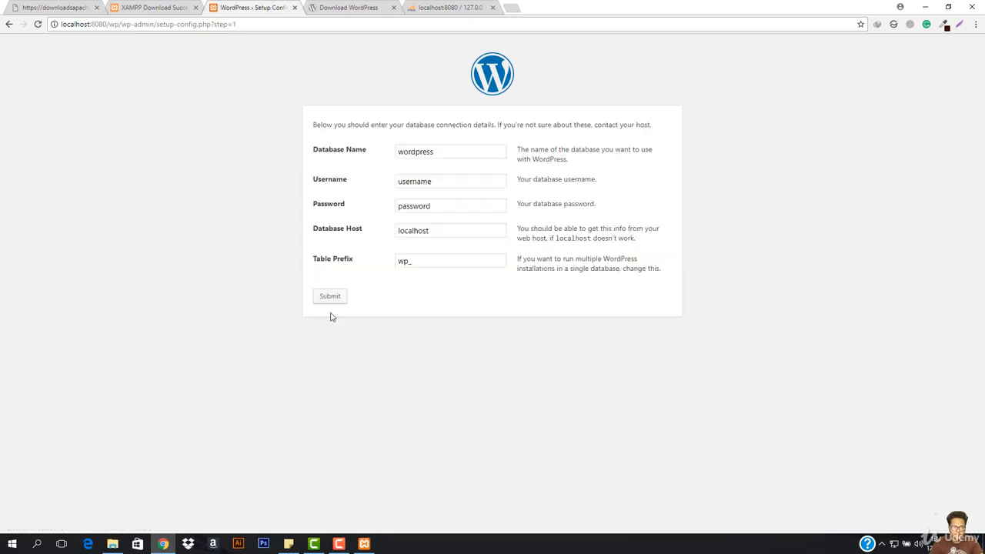
left_click(449, 152)
double_click(449, 152)
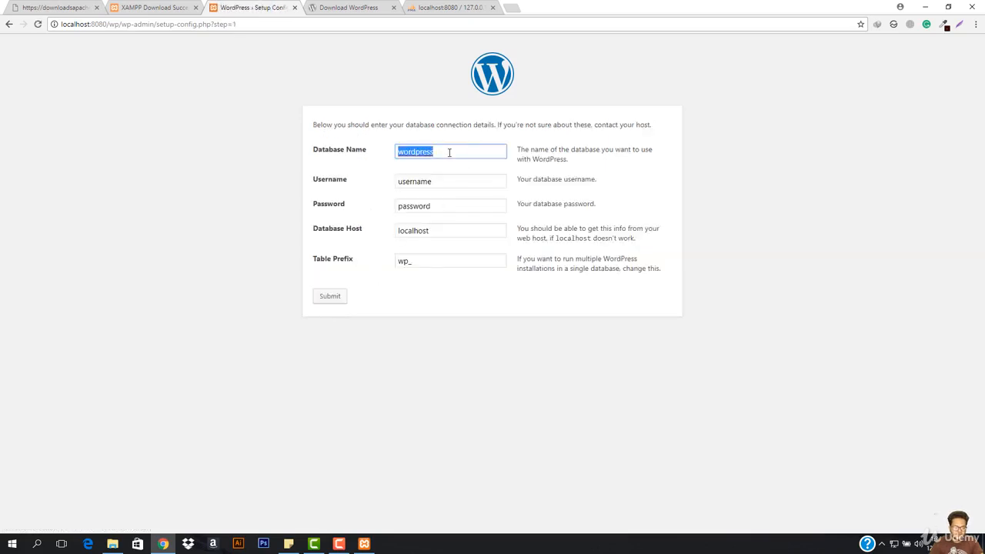
type("wp")
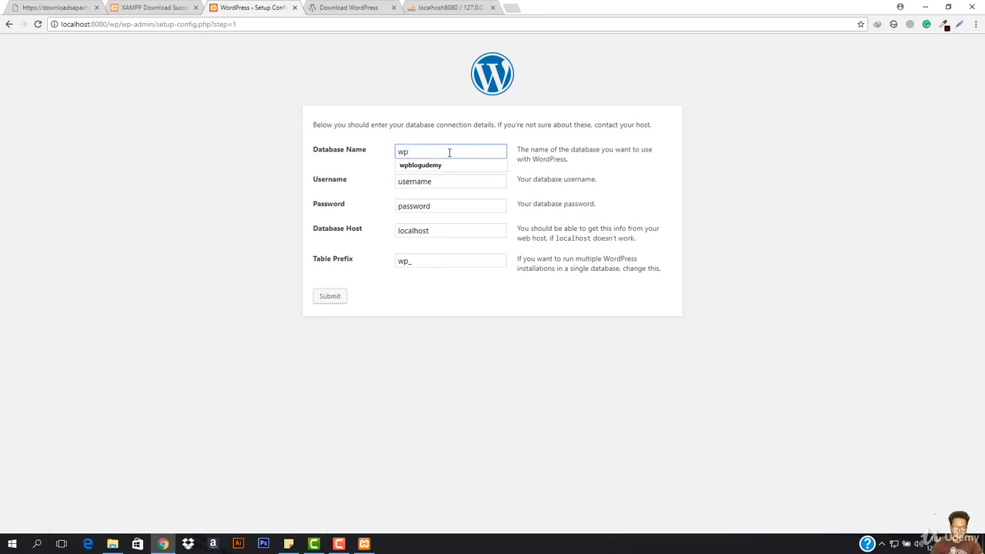
double_click(435, 185)
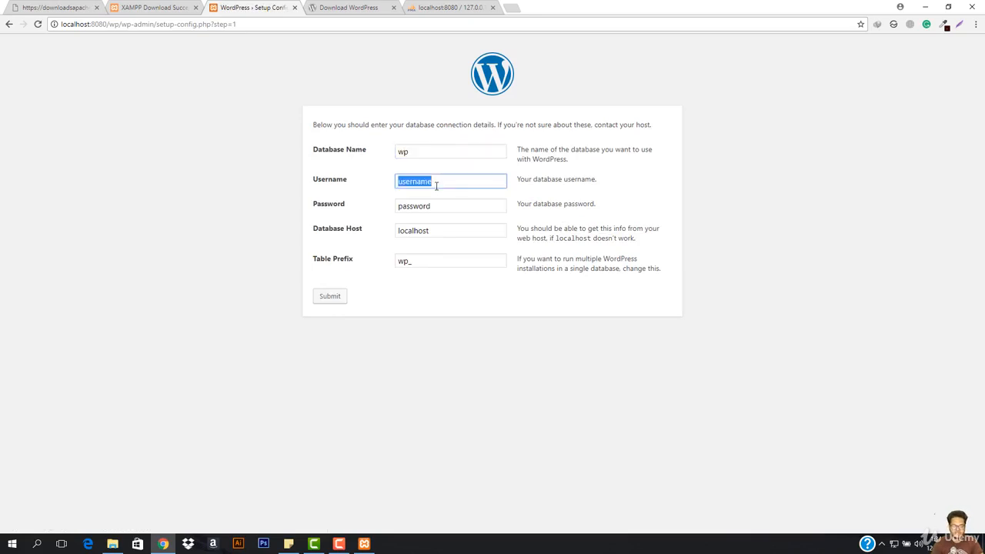
type("ro")
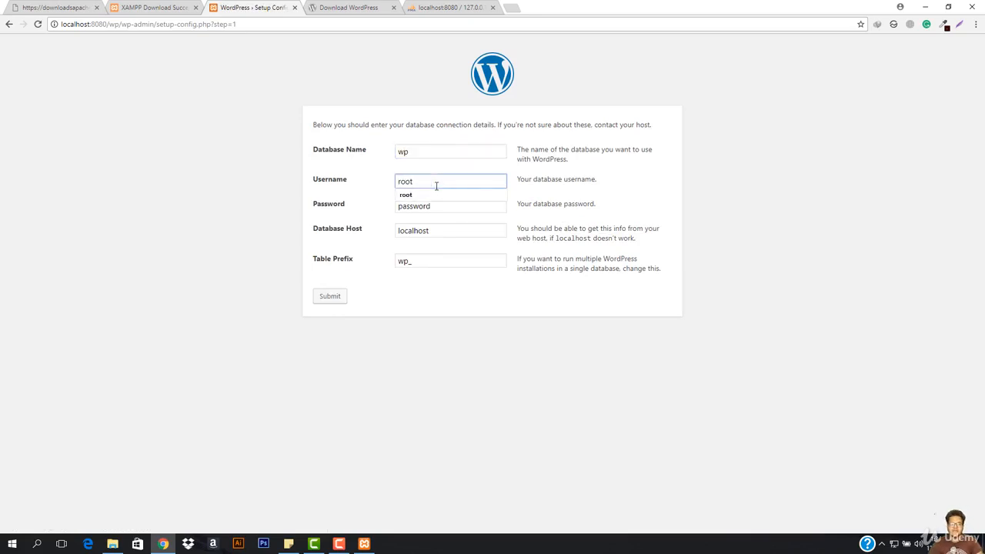
type("ot")
left_click(461, 7)
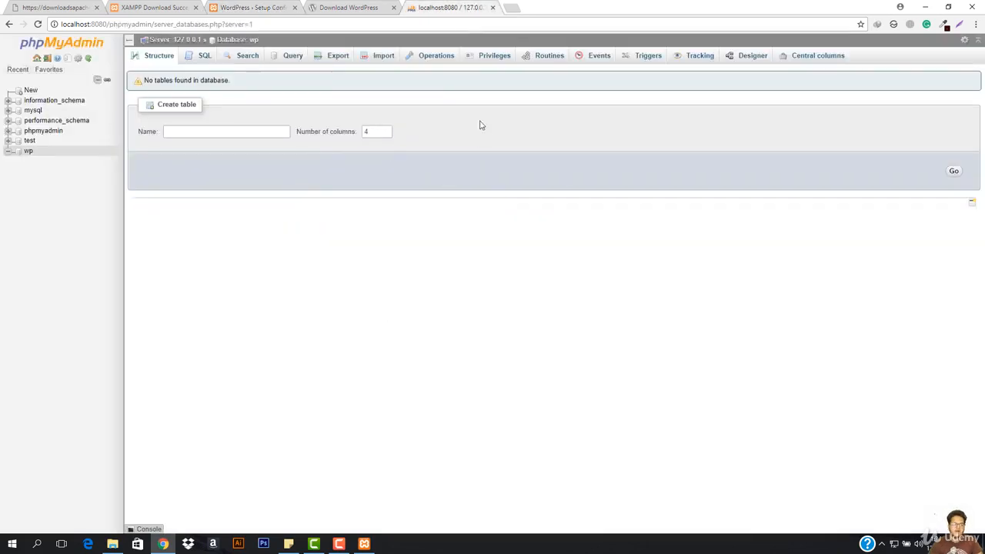
left_click(254, 6)
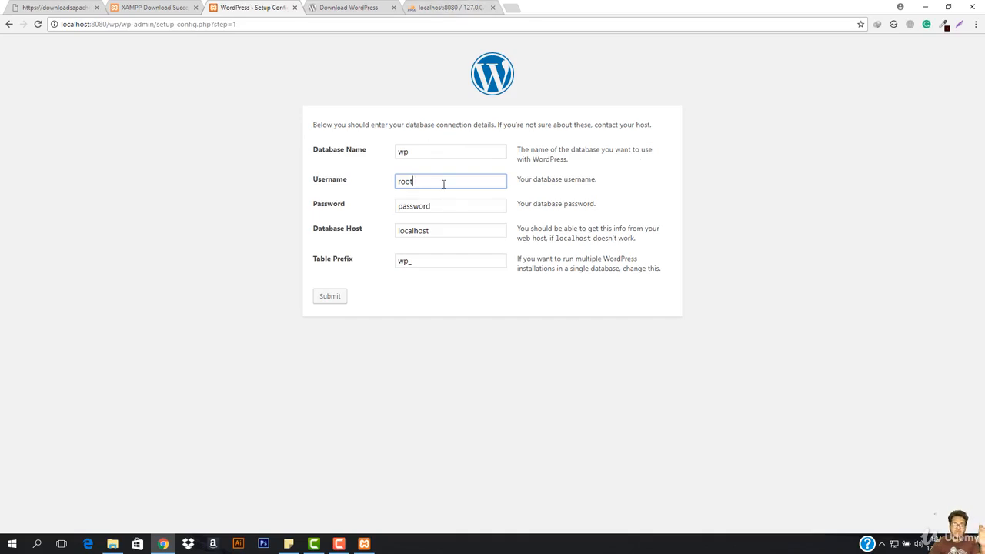
left_click(437, 7)
left_click(279, 7)
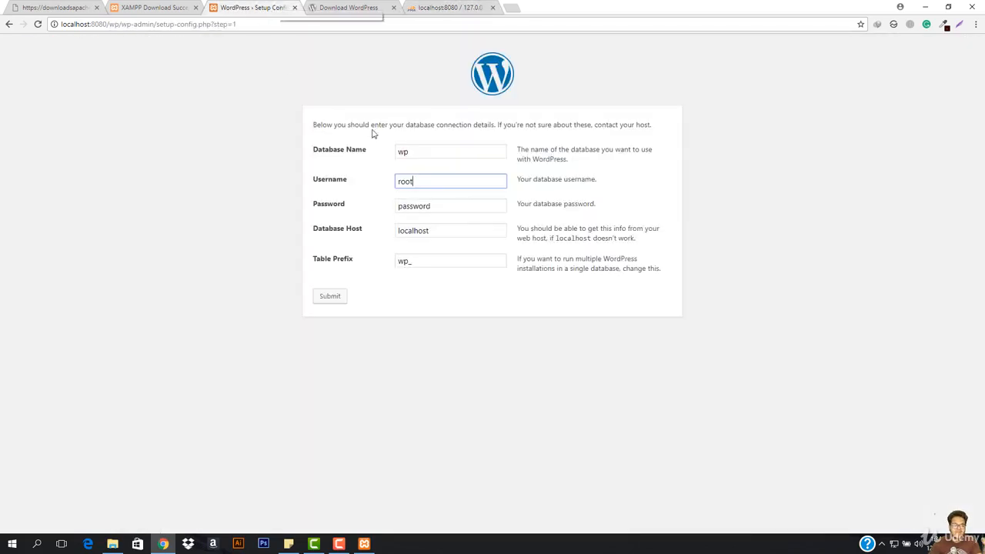
- Clear the placeholder database password and try to submit the WordPress connection details
double_click(442, 206)
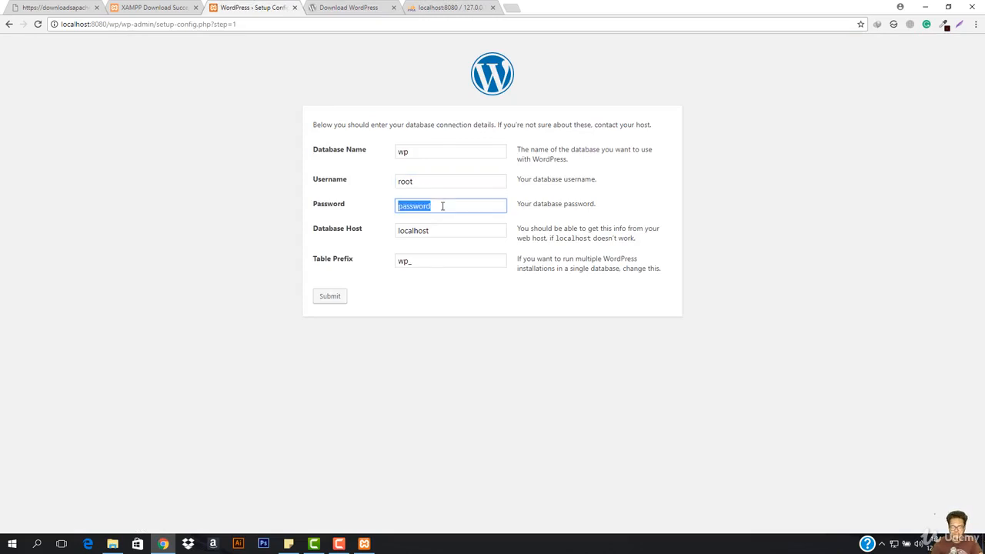
key("BackSpace")
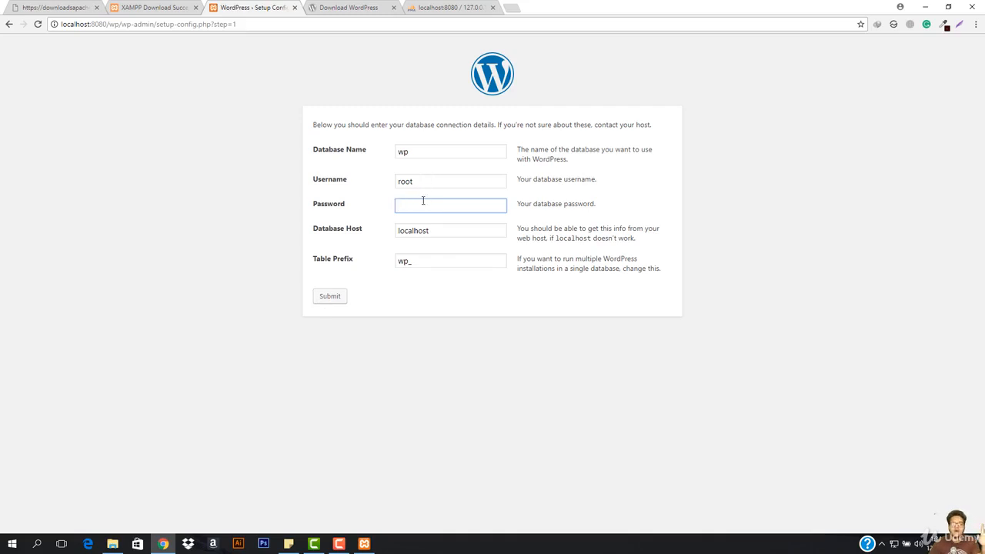
left_click(420, 157)
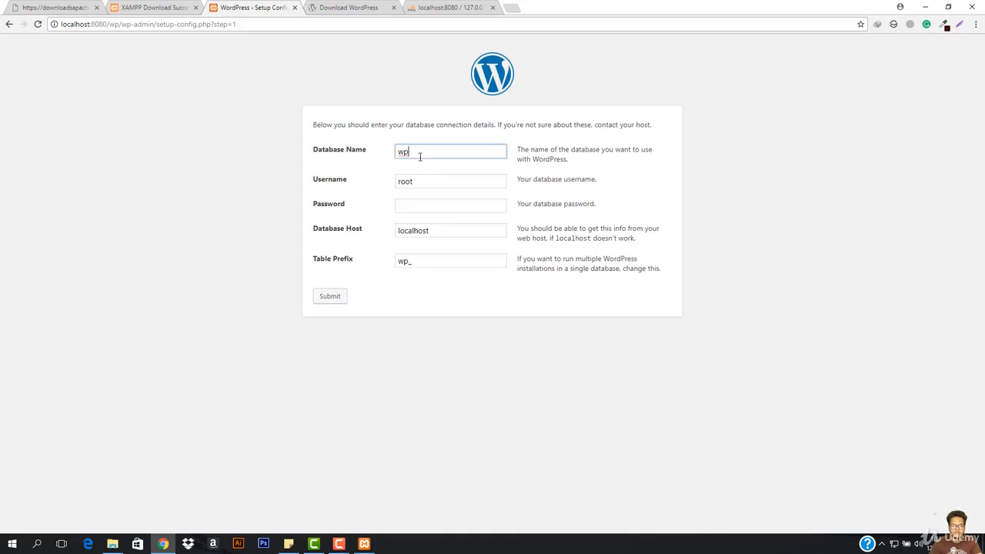
left_click(418, 181)
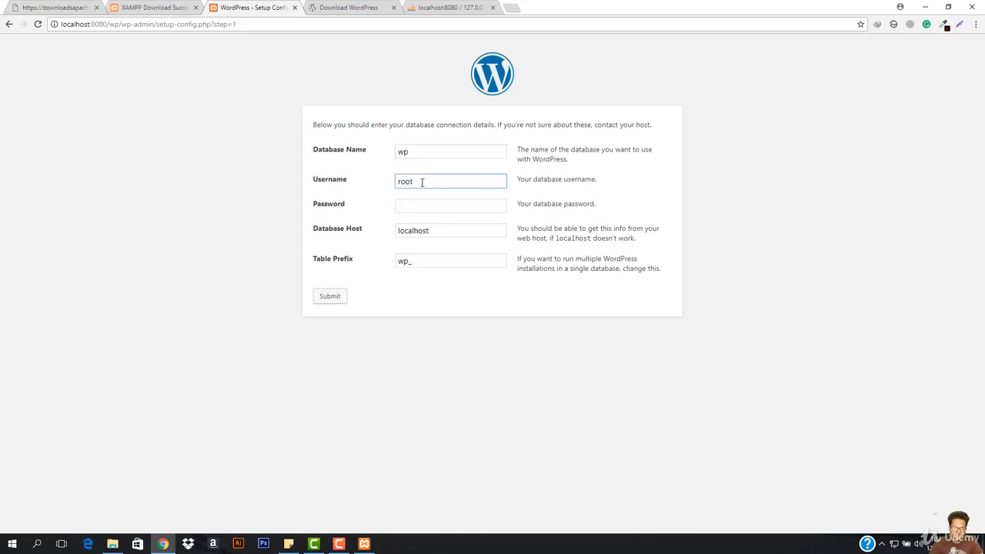
left_click(330, 297)
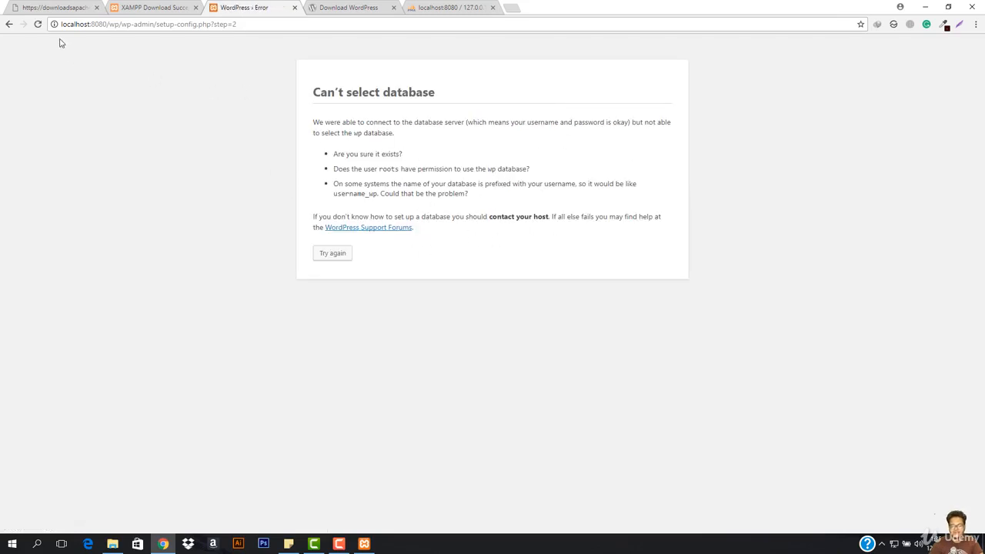
- Go back to the database connection form, correct the username to root and resubmit the details
left_click(10, 25)
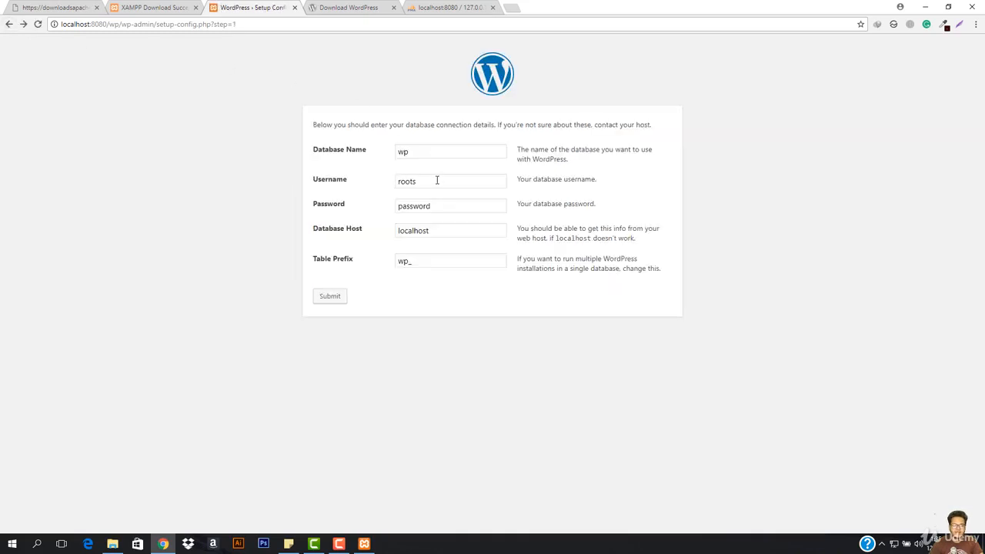
left_click(437, 180)
key("BackSpace")
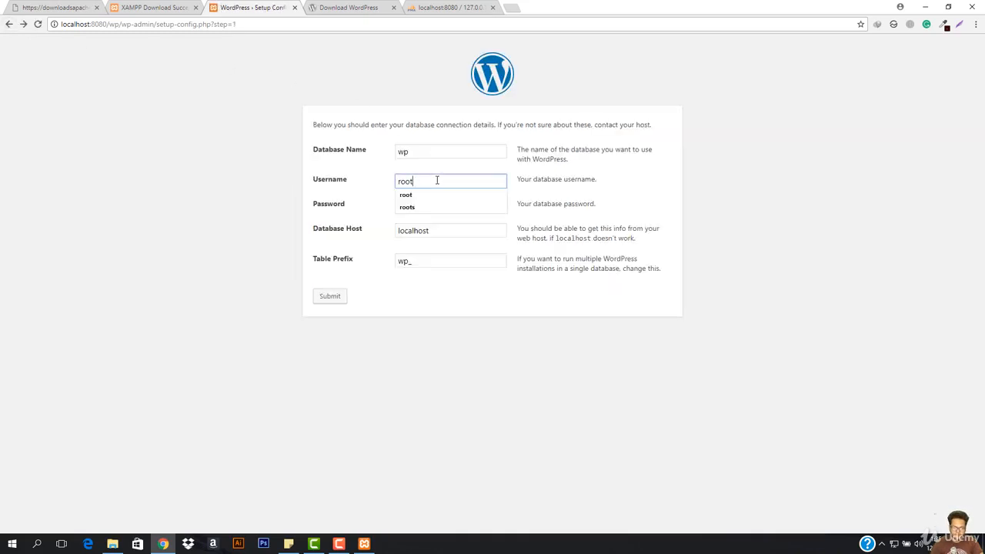
left_click(583, 195)
left_click(330, 296)
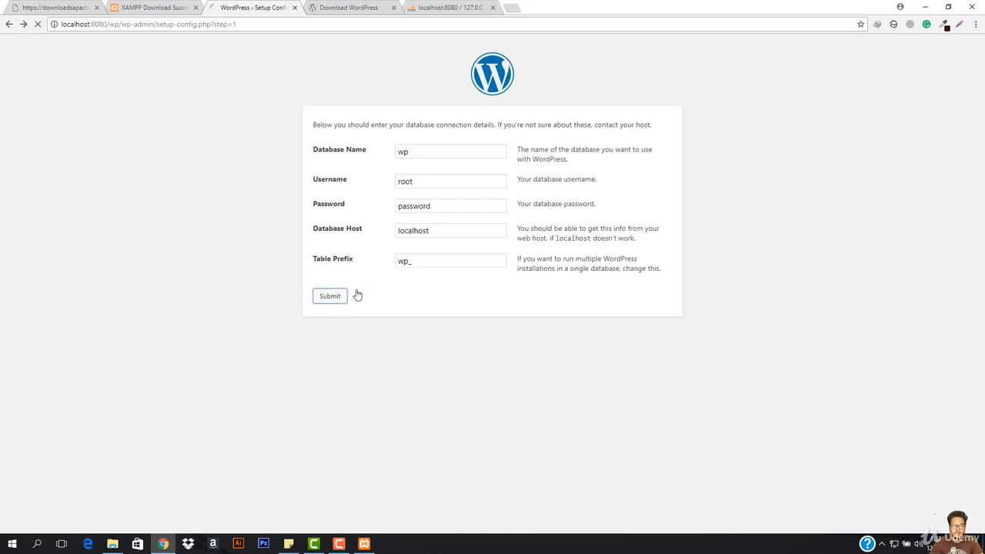
- Run the WordPress installation once the database connection details have been accepted
left_click_drag(312, 127, 504, 127)
left_click(342, 134)
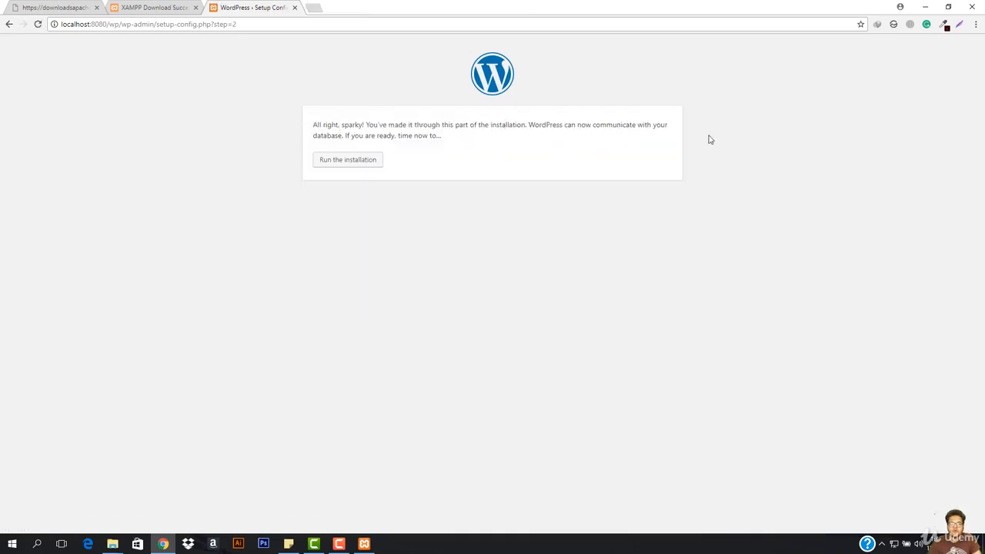
left_click(345, 165)
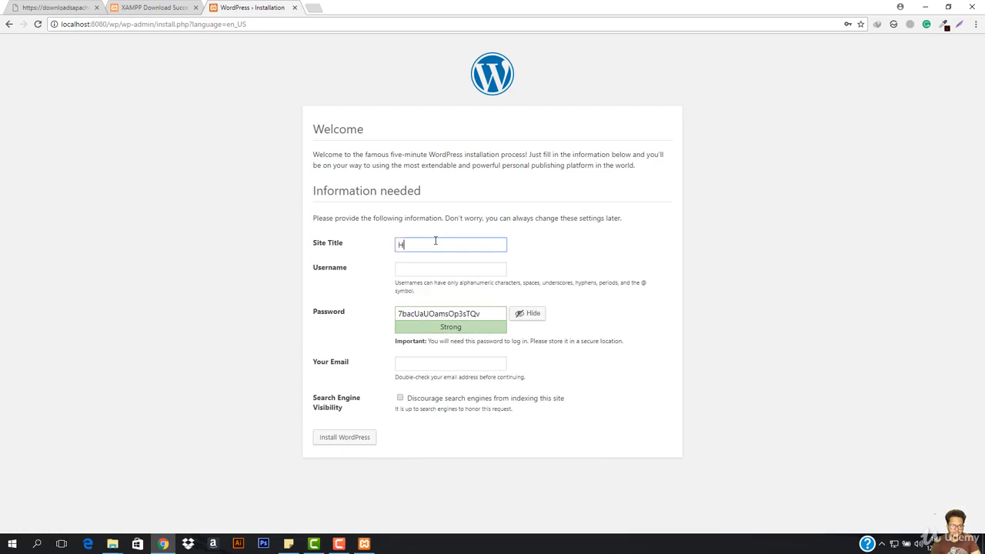
- Set the site title to "How to create a WP Site" and fill in the administrator's username
type("ow to create a WP Site")
left_click(433, 266)
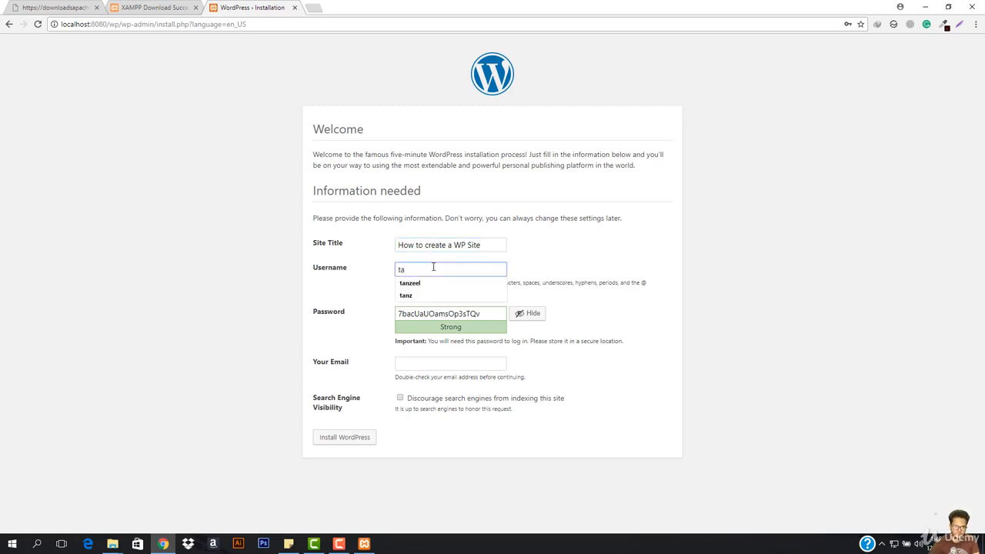
type("ta")
key("Down")
key("Return")
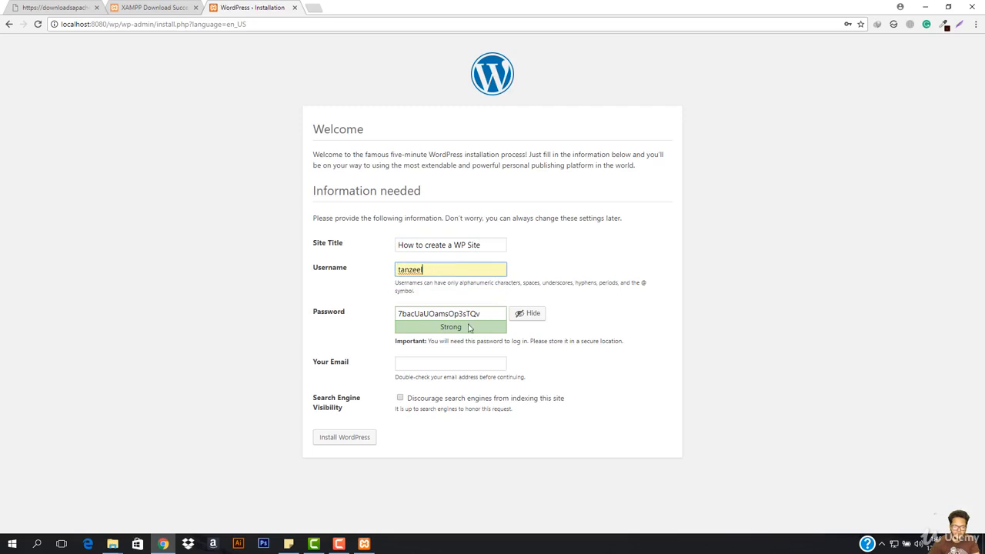
- Hide the generated password, replace it with the chosen account password, and fill in the administrator's e-mail address
left_click(529, 313)
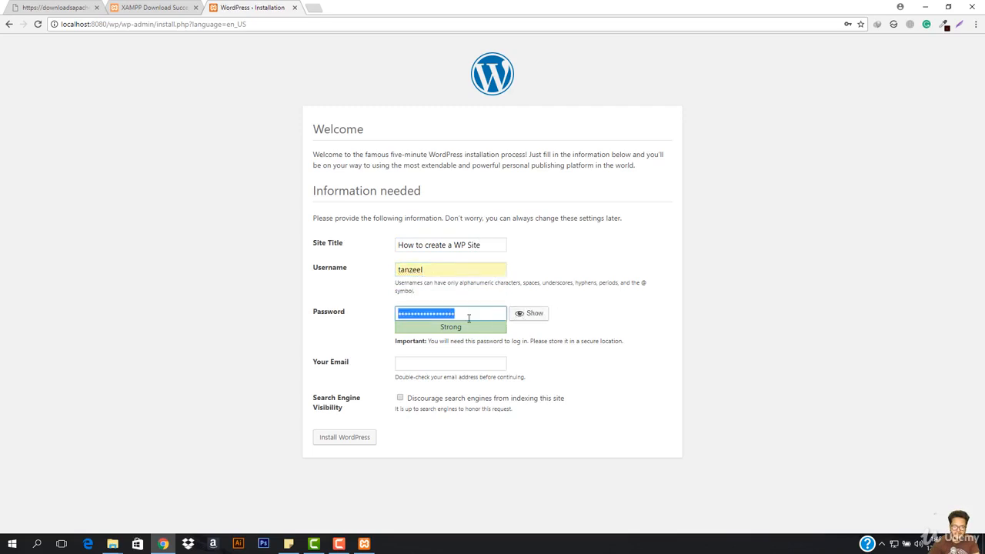
key("ctrl+v")
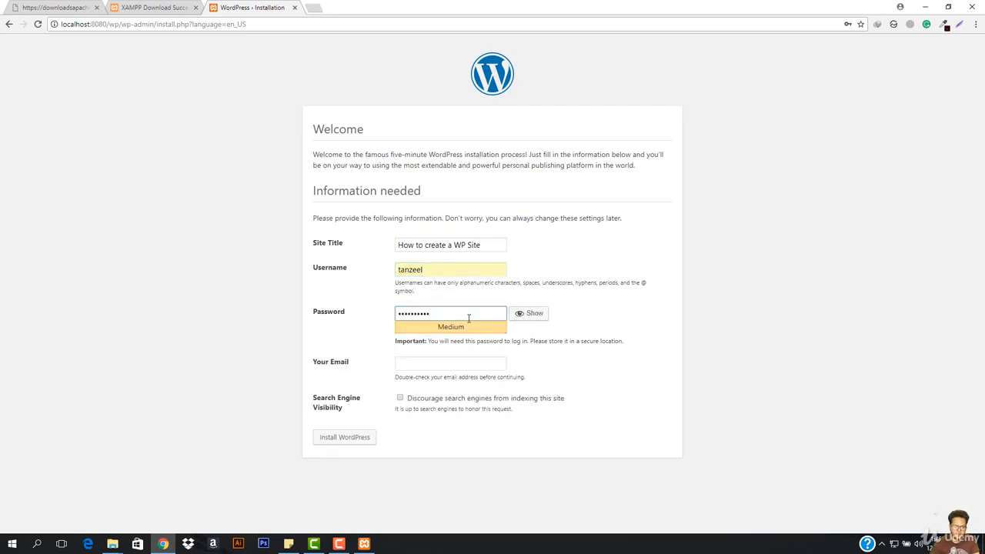
left_click(452, 370)
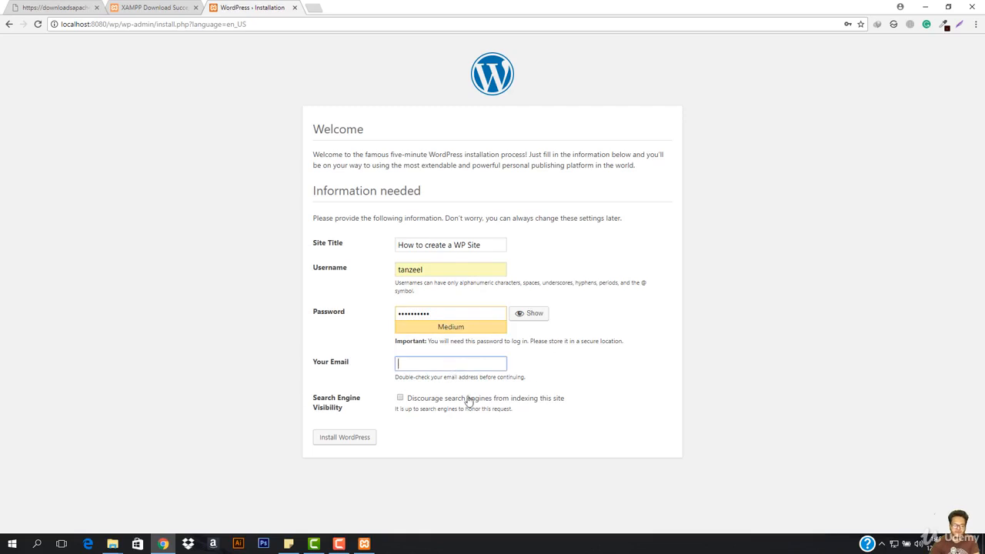
type("it")
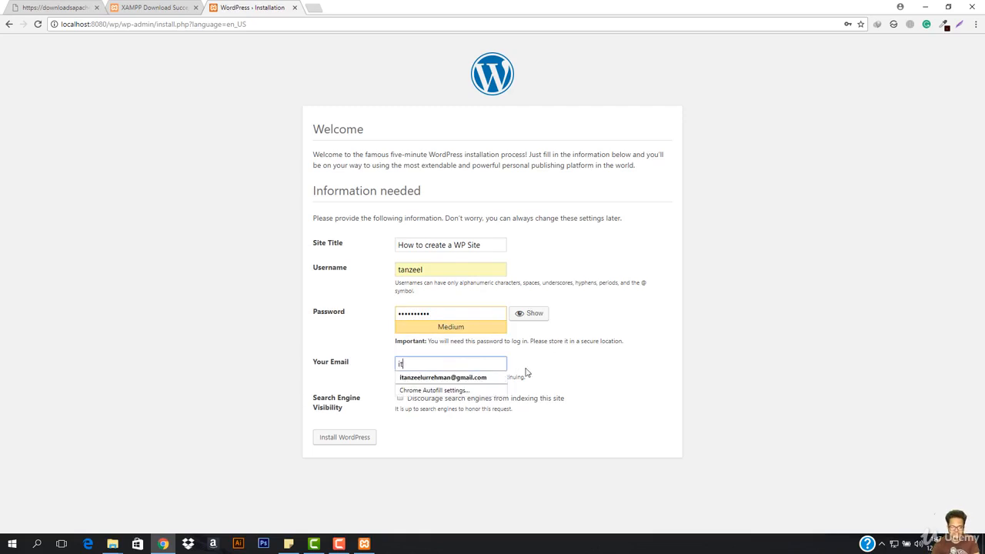
key("Down")
key("Return")
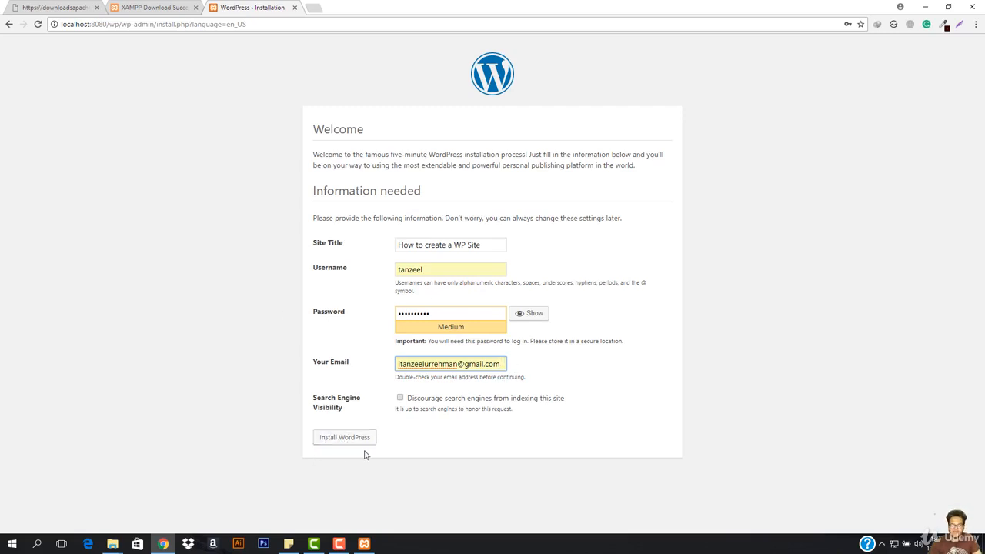
- Run the WordPress installation with the entered site details and proceed to the login page without saving the password in the browser
left_click(343, 437)
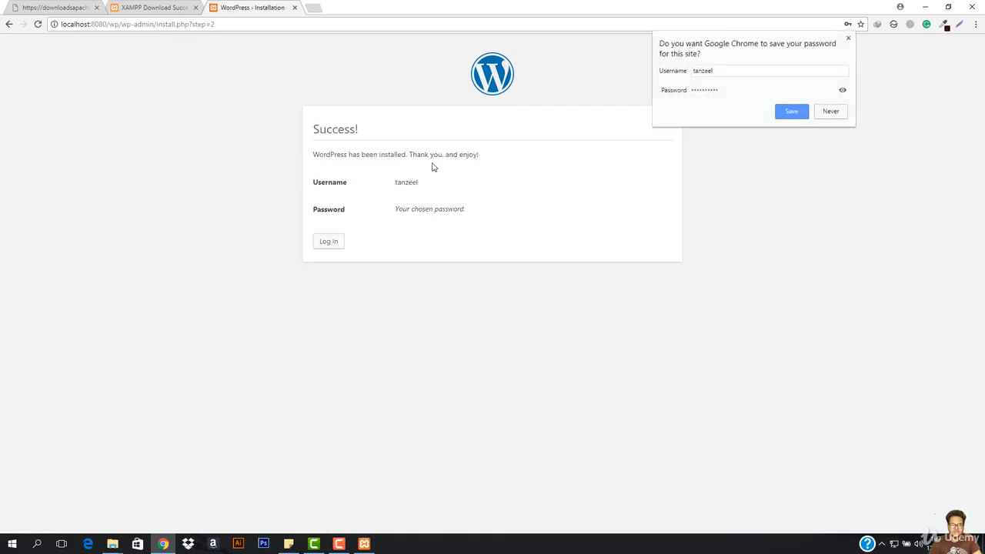
left_click(849, 40)
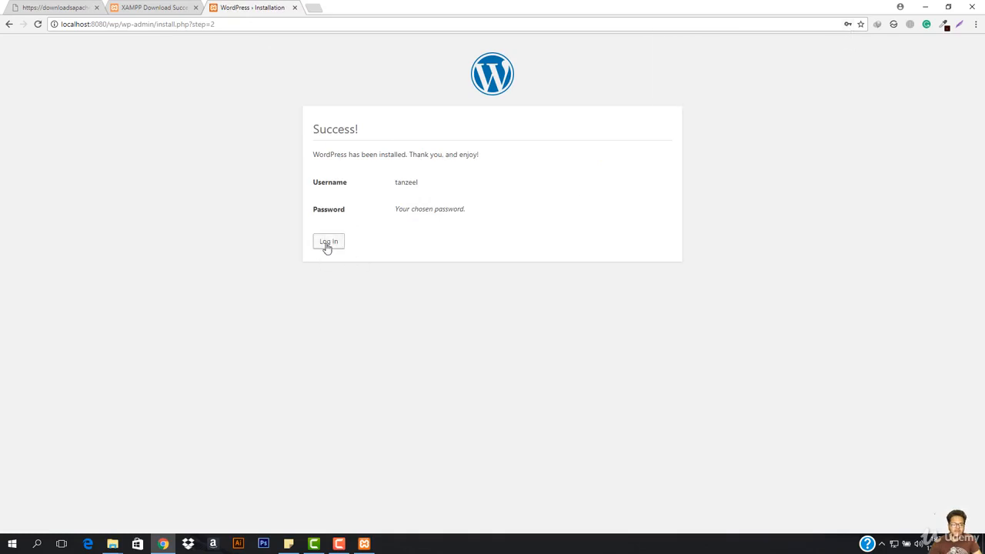
left_click(326, 243)
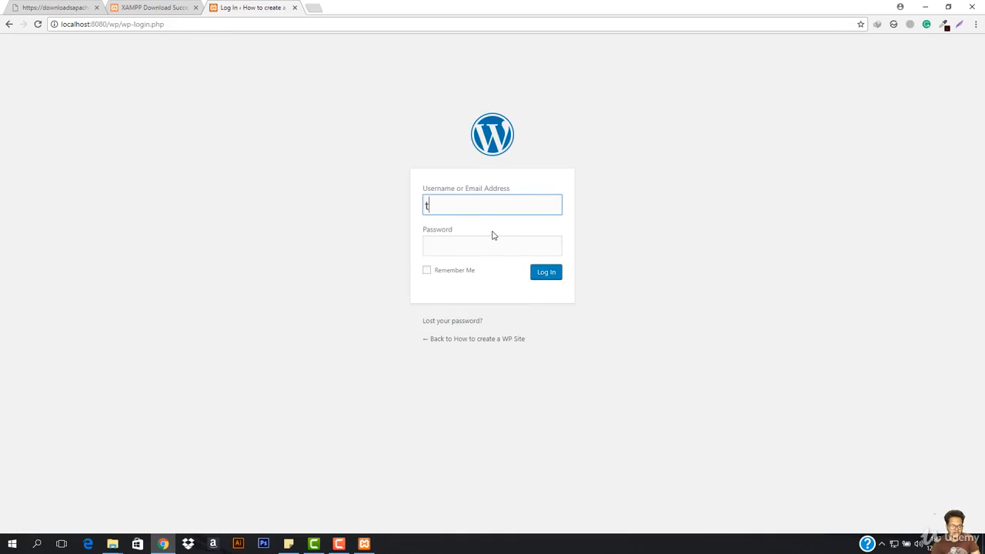
- Log in with the administrator's username and account password, and dismiss the browser's offer to save the password
type("anzeel")
key("Tab")
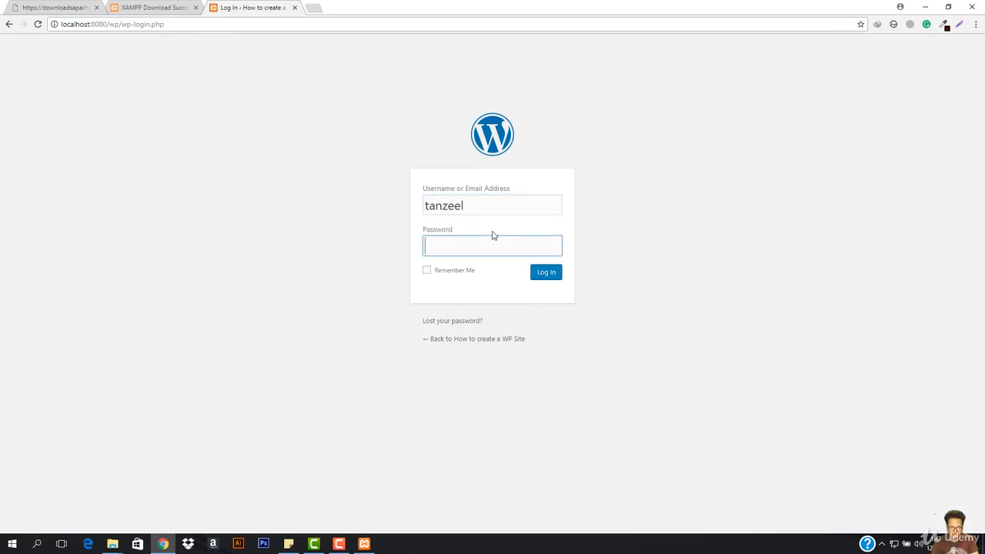
key("ctrl+v")
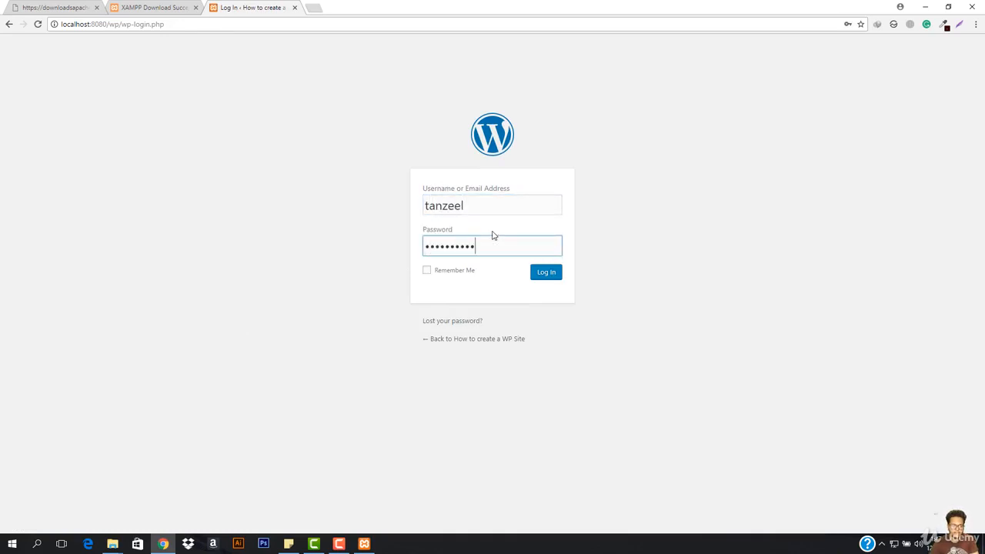
left_click(545, 273)
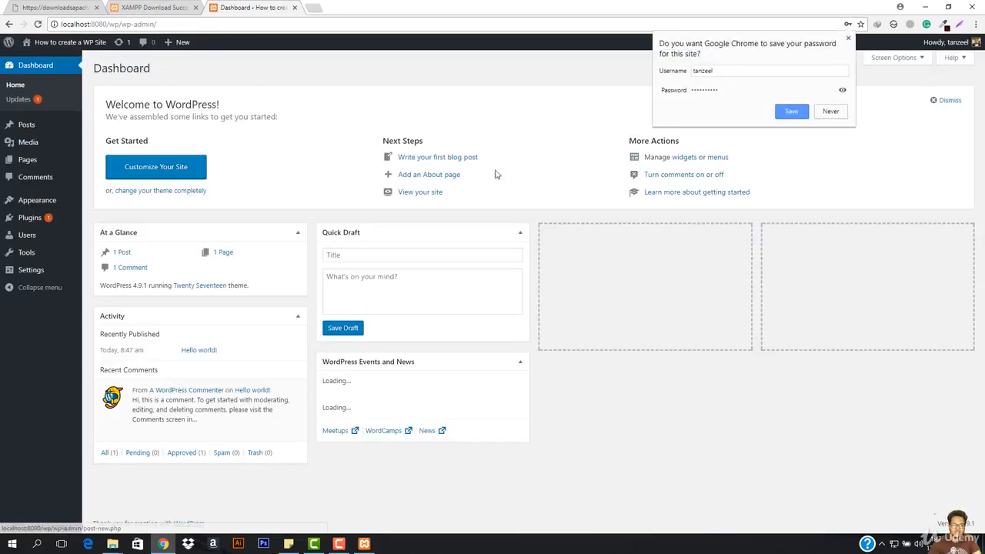
left_click(848, 38)
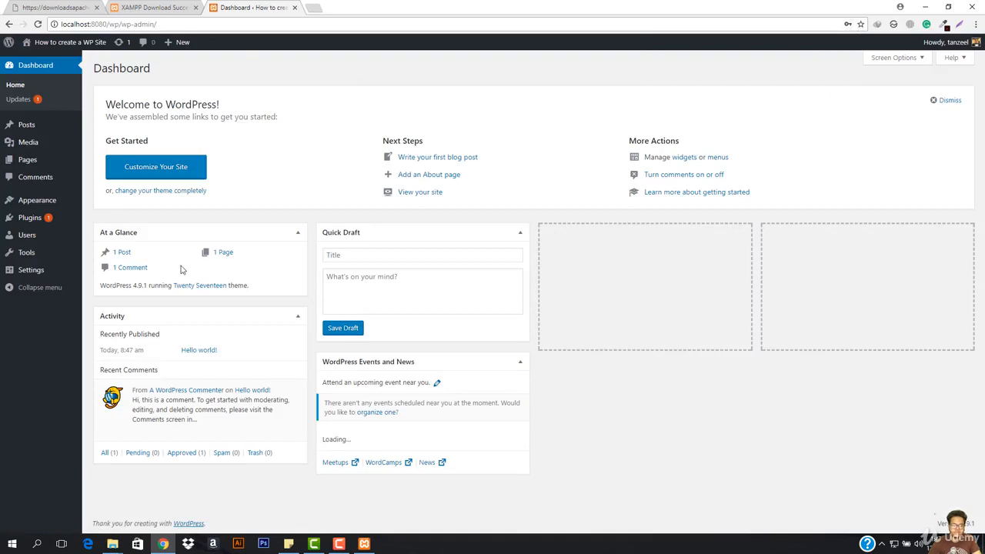
- Open the public front page of the site in a separate browser tab and switch to it
mouse_move(62, 43)
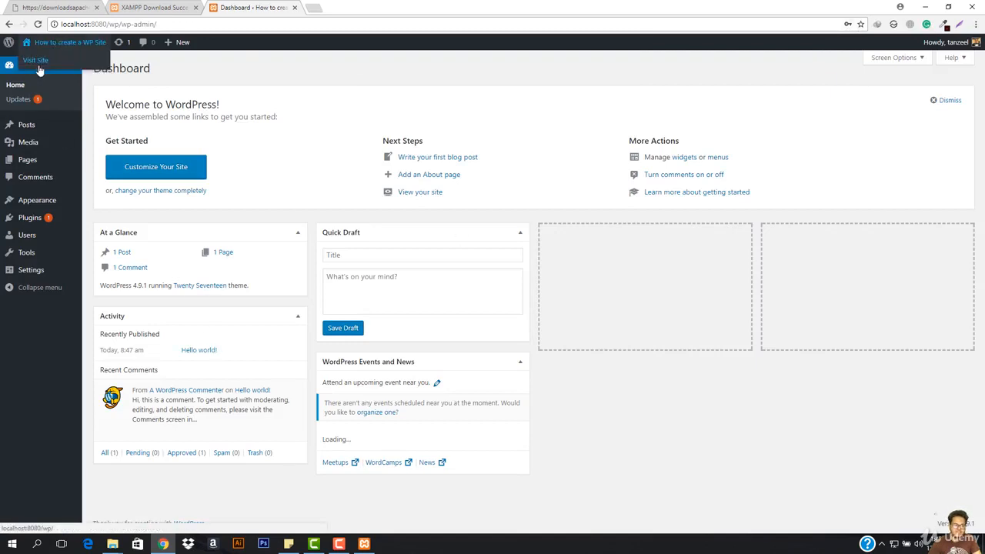
right_click(37, 62)
left_click(85, 69)
left_click(362, 9)
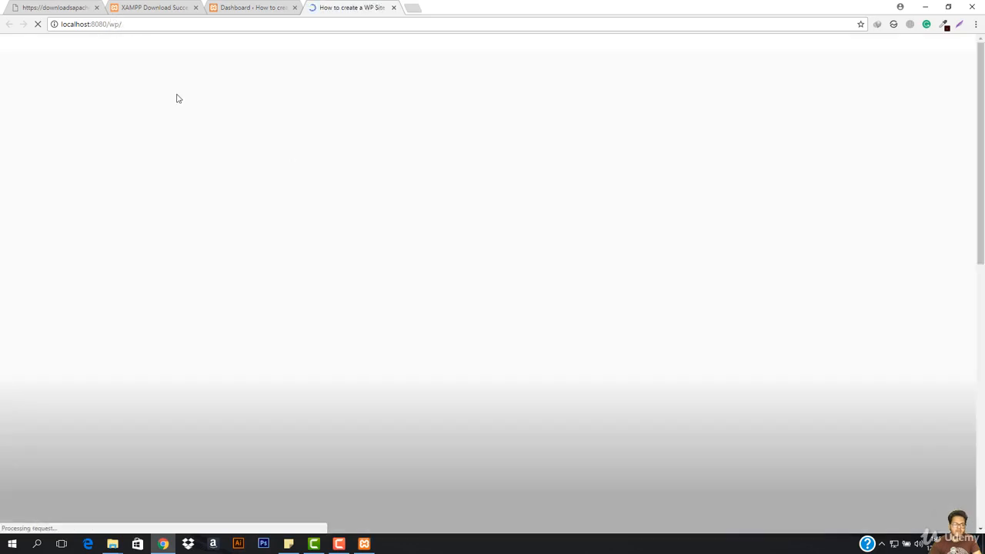
- Examine the site's front page, including the header image, tagline, first post, sidebar widgets and footer
scroll(433, 313, "down", 5)
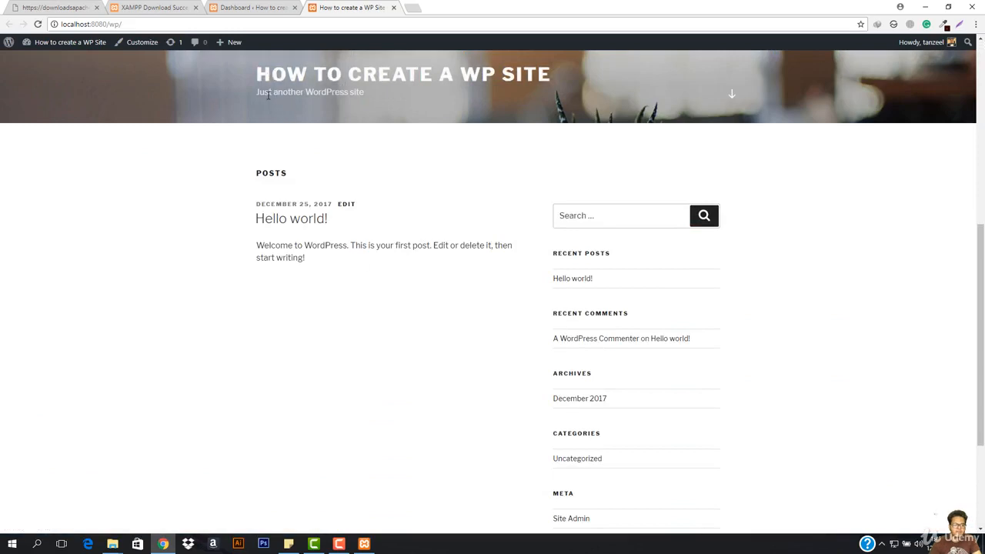
left_click_drag(260, 94, 398, 98)
left_click(398, 98)
left_click_drag(249, 254, 451, 255)
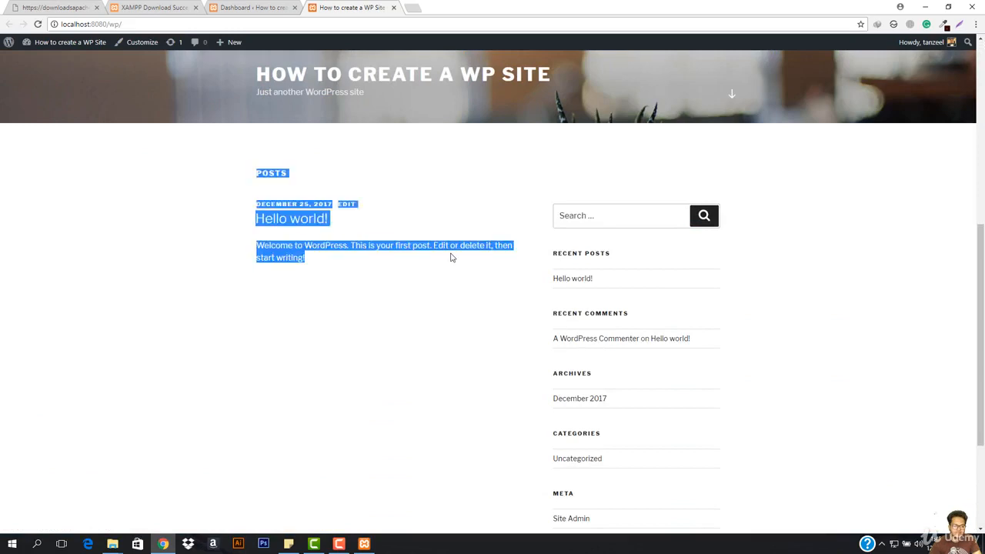
left_click(404, 276)
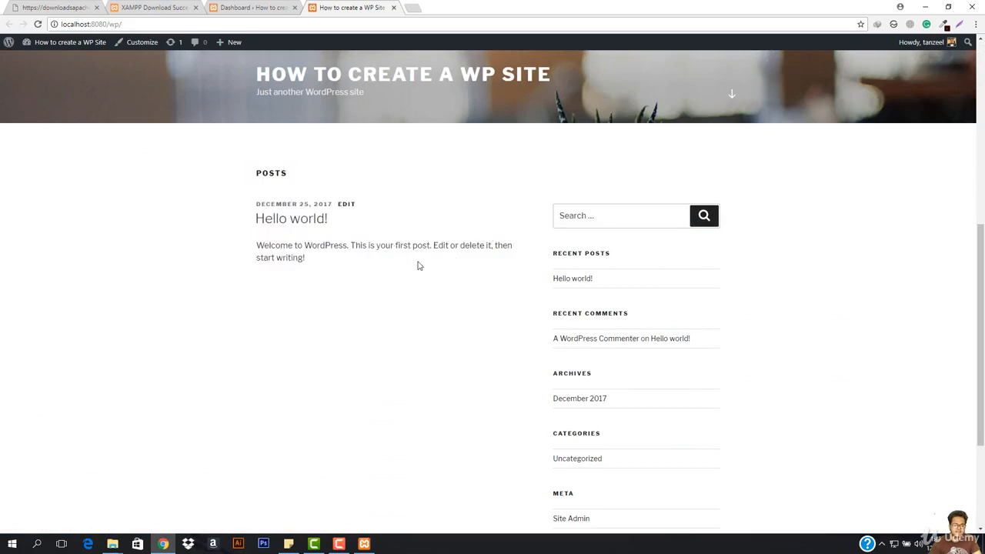
scroll(345, 347, "down", 3)
scroll(367, 363, "up", 5)
scroll(366, 361, "up", 3)
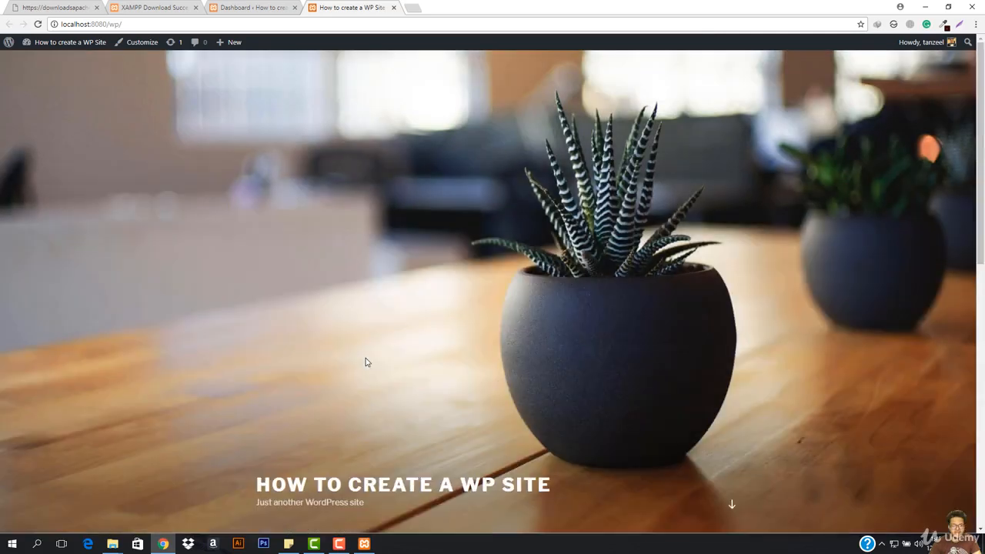
scroll(242, 231, "down", 5)
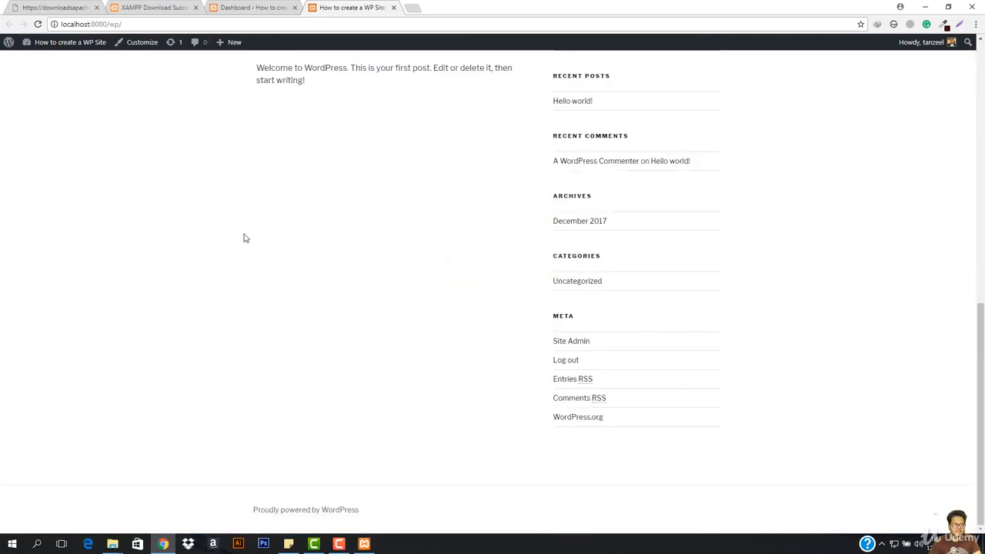
scroll(555, 273, "up", 2)
scroll(566, 269, "up", 5)
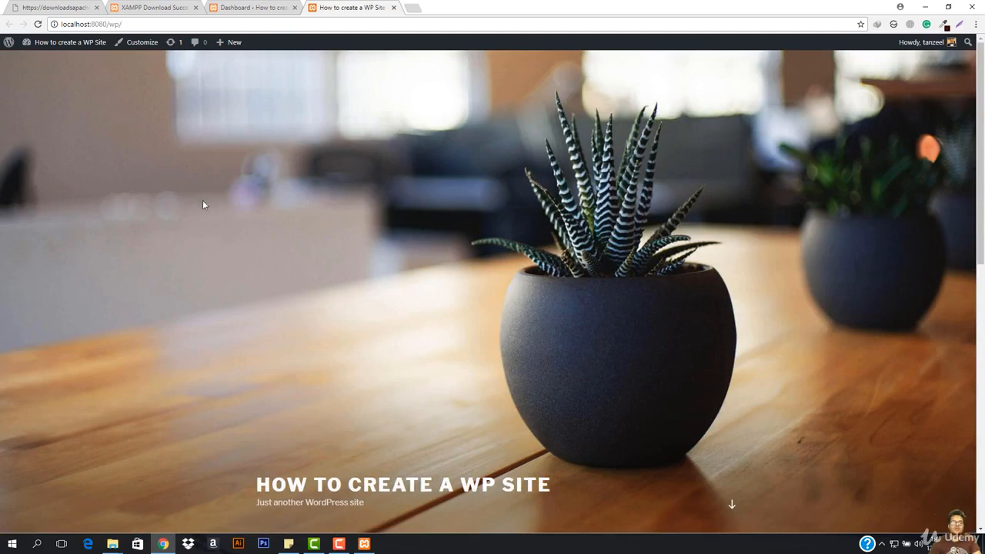
mouse_move(55, 44)
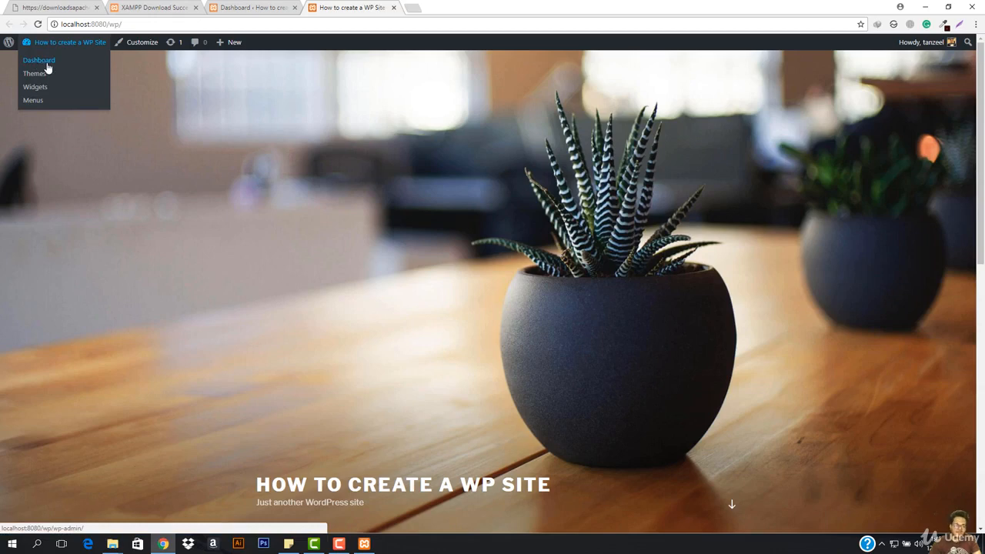
left_click(413, 8)
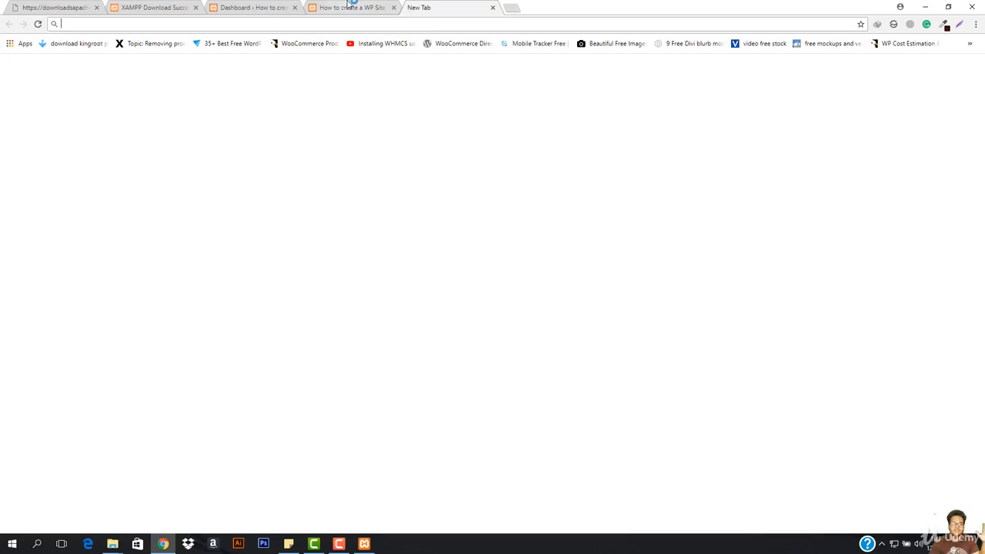
left_click(352, 7)
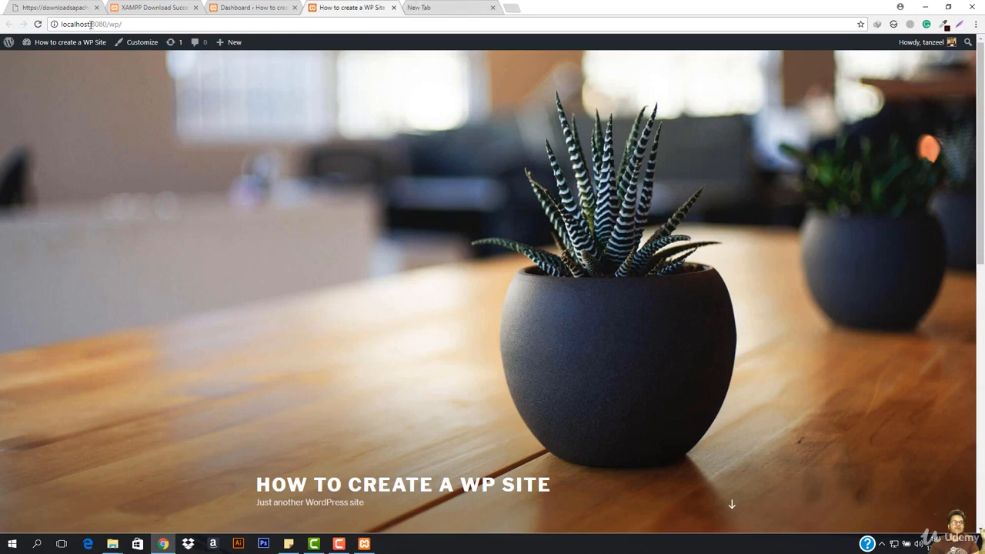
mouse_move(62, 41)
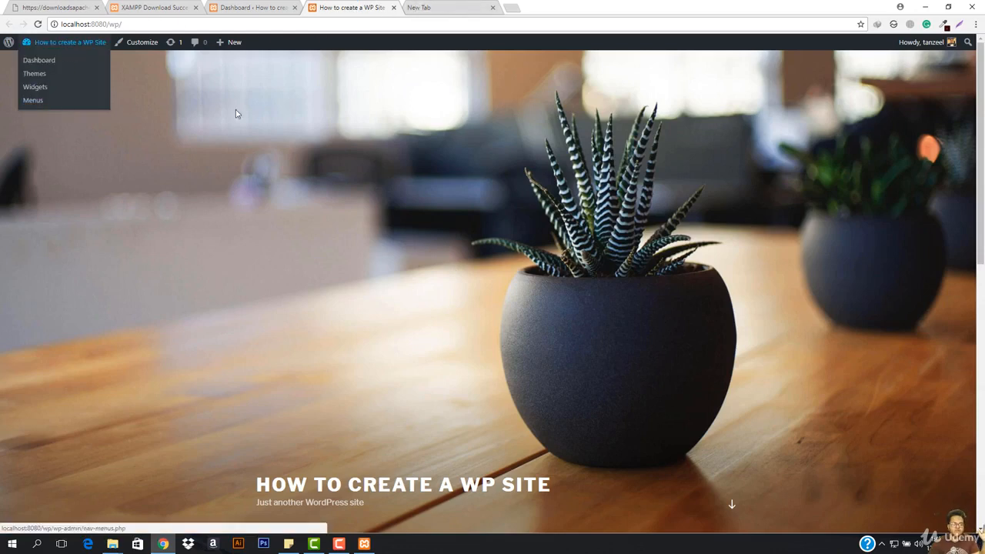
scroll(527, 272, "down", 7)
scroll(528, 272, "down", 1)
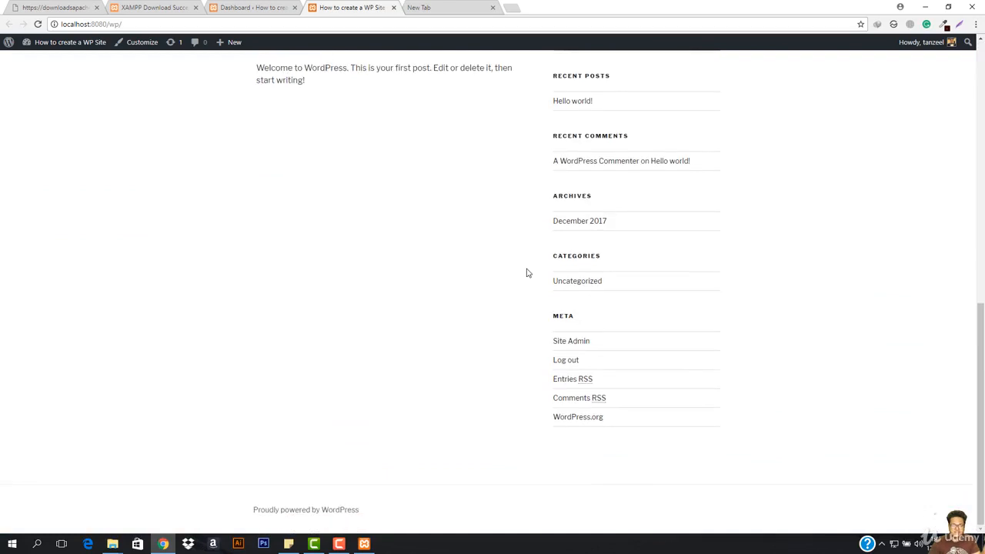
scroll(455, 346, "up", 8)
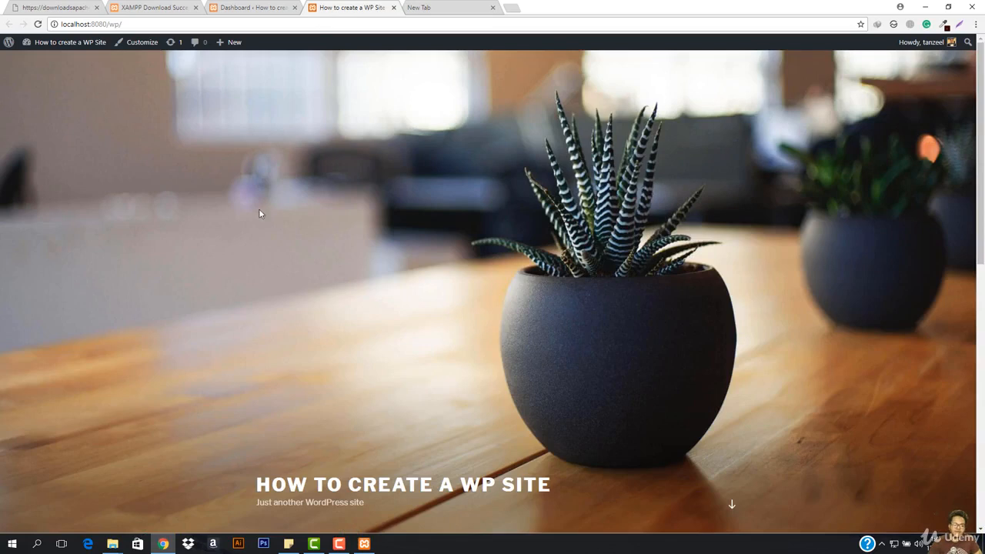
left_click(436, 7)
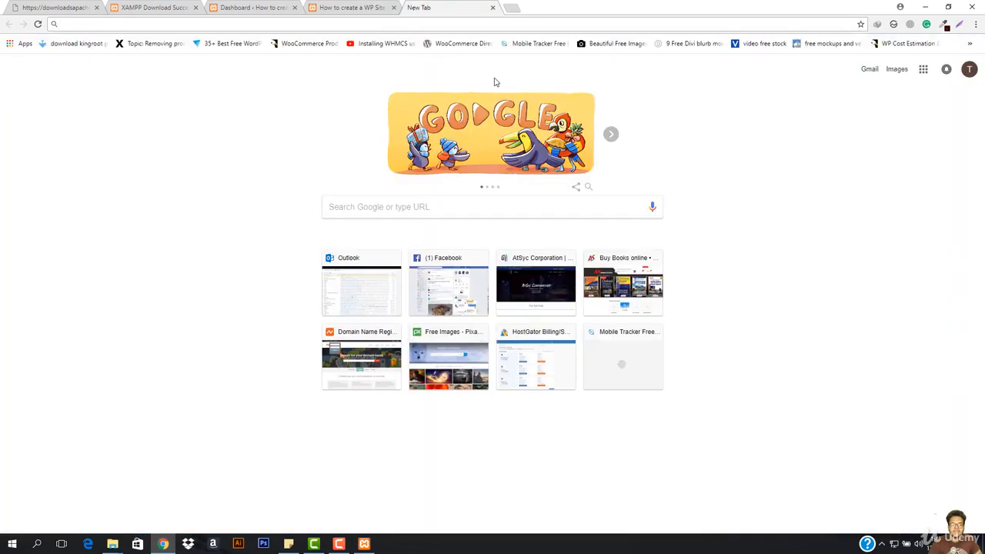
left_click(493, 7)
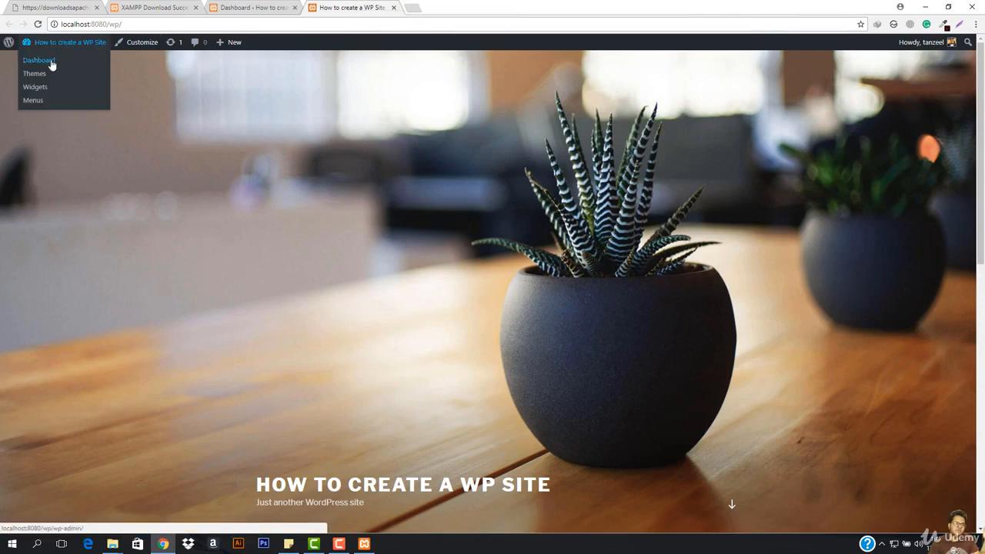
- Return from the site's front page to its WordPress admin dashboard
left_click(47, 61)
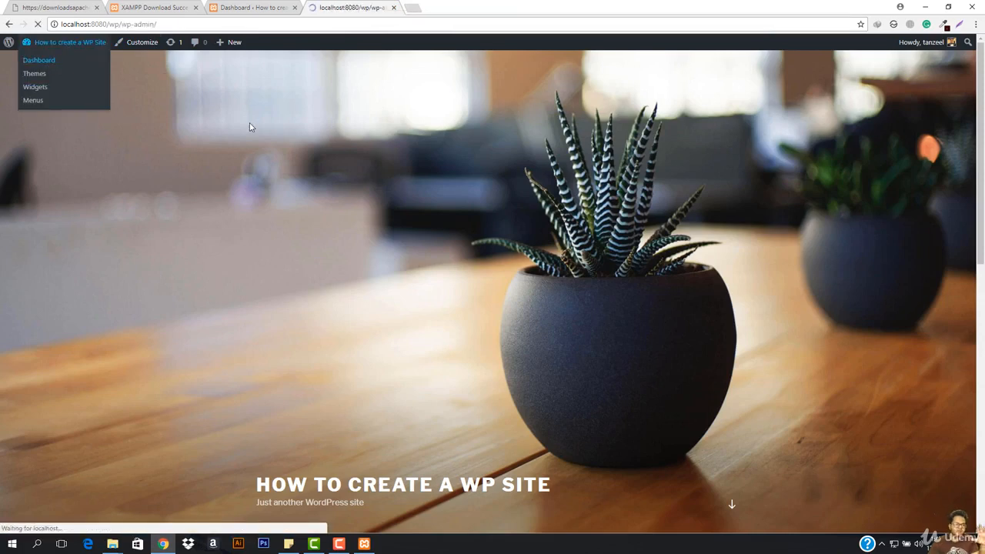